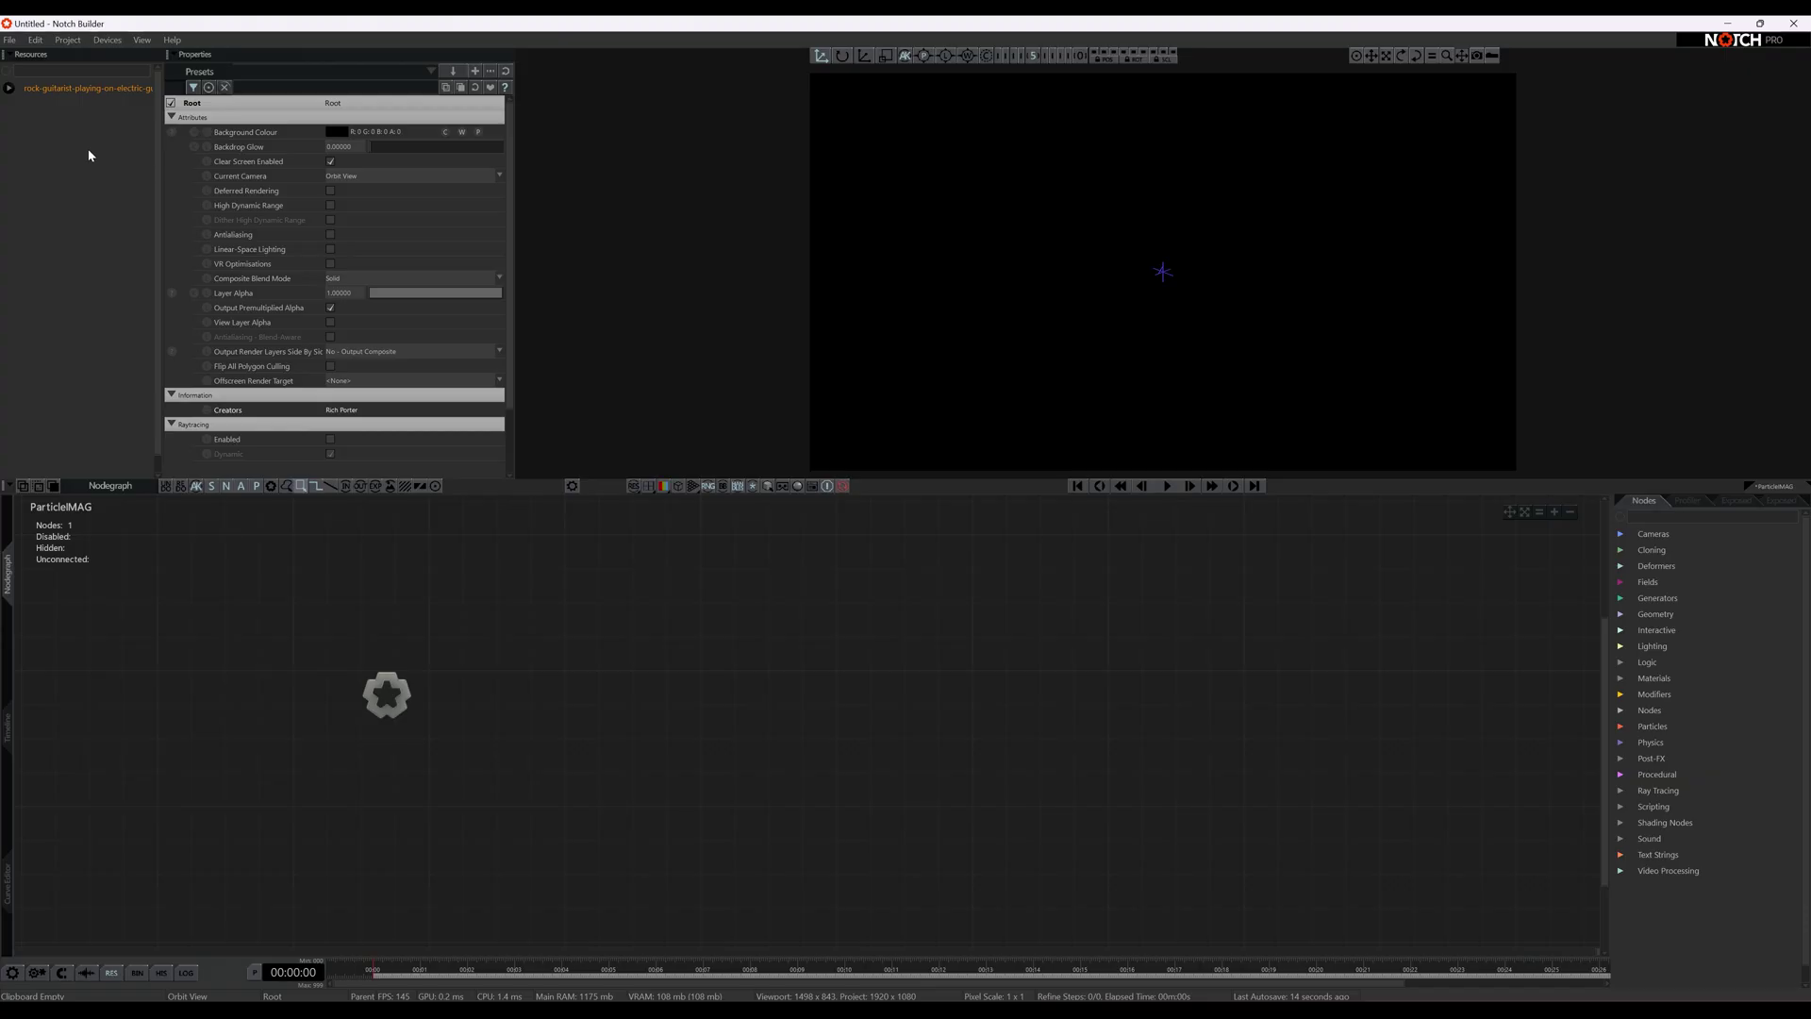
- Place the guitarist video in the nodegraph as a Video Loader and add a Particle Root connected to the Root node
left_click_drag(493, 772, 385, 813)
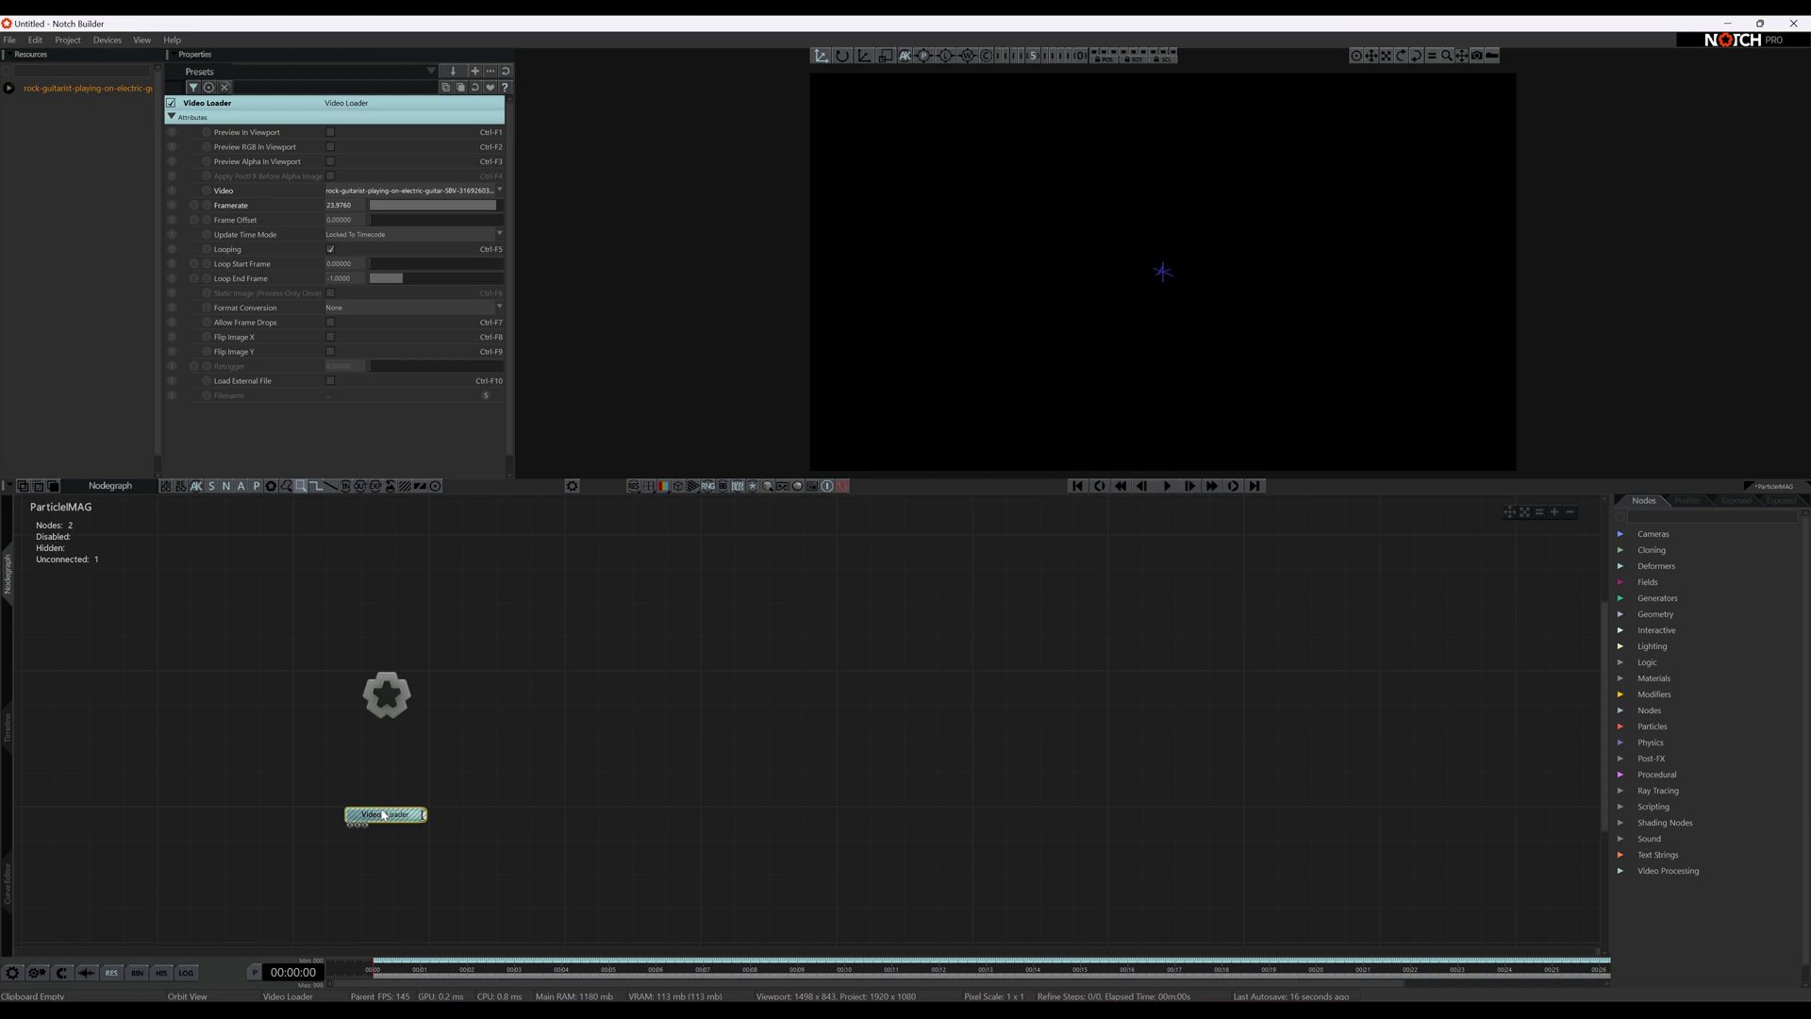
type("Part")
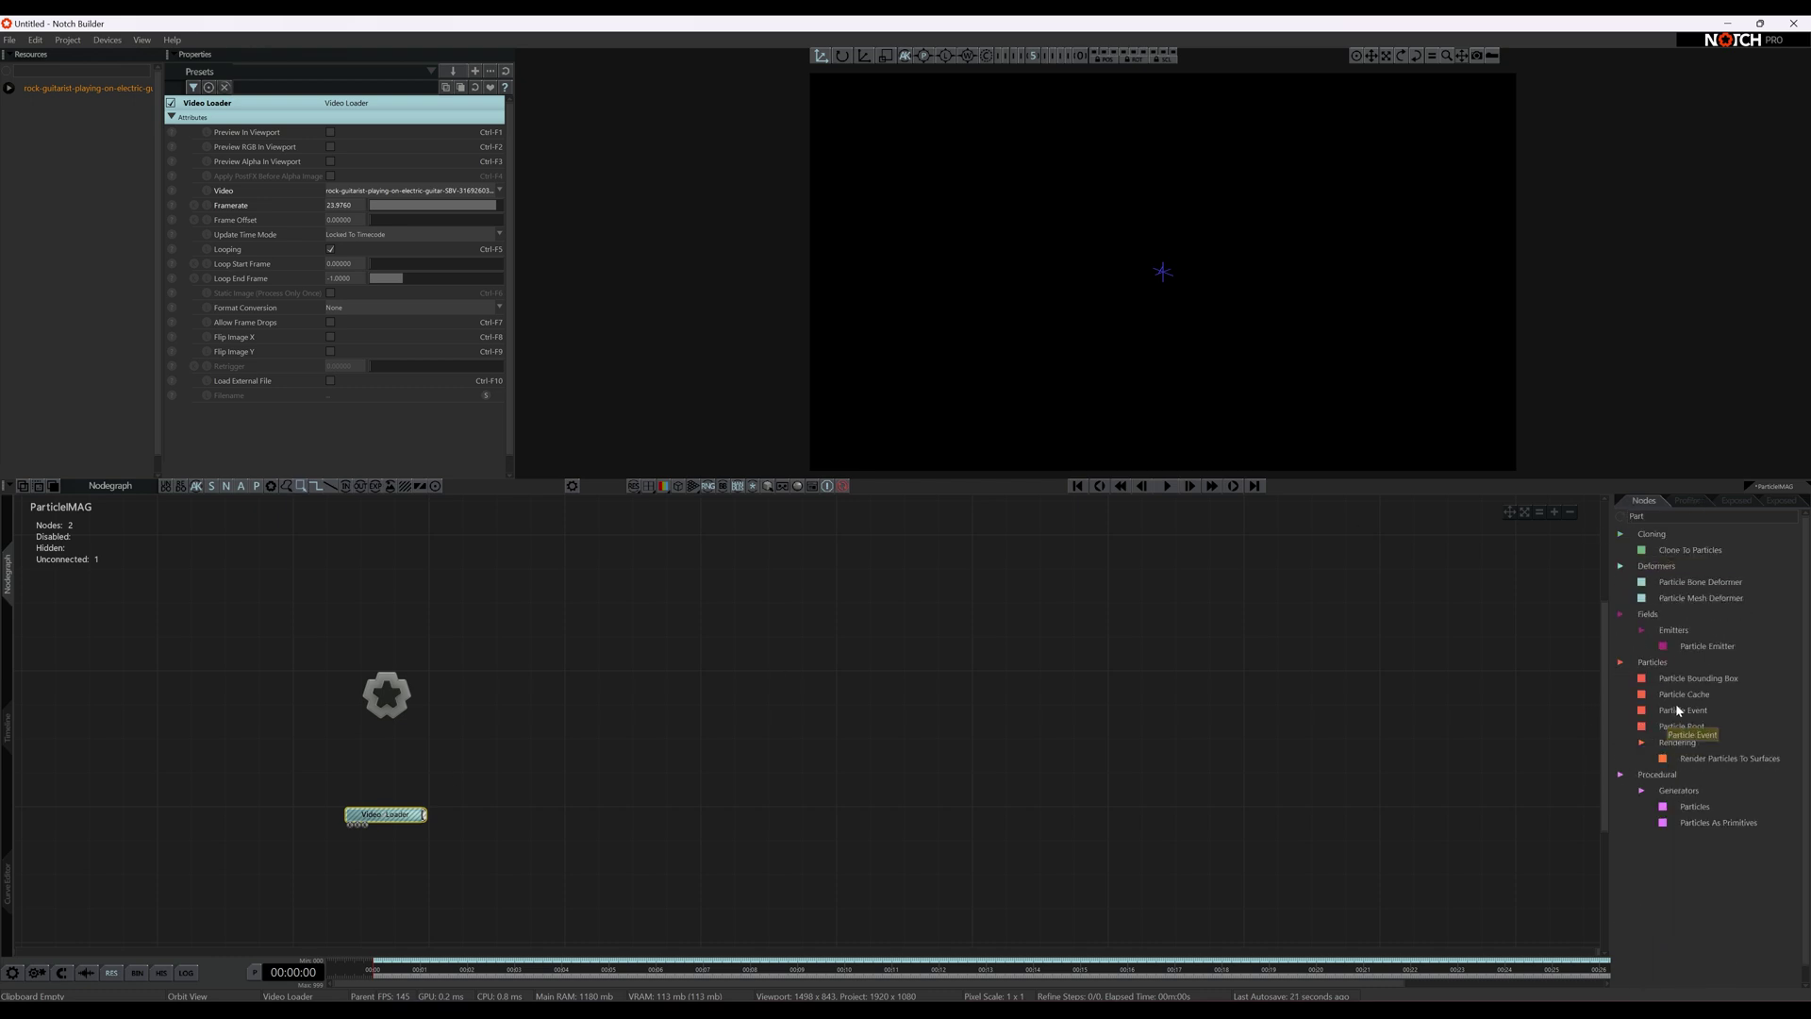
left_click_drag(1681, 726, 1661, 735)
left_click_drag(578, 686, 605, 694)
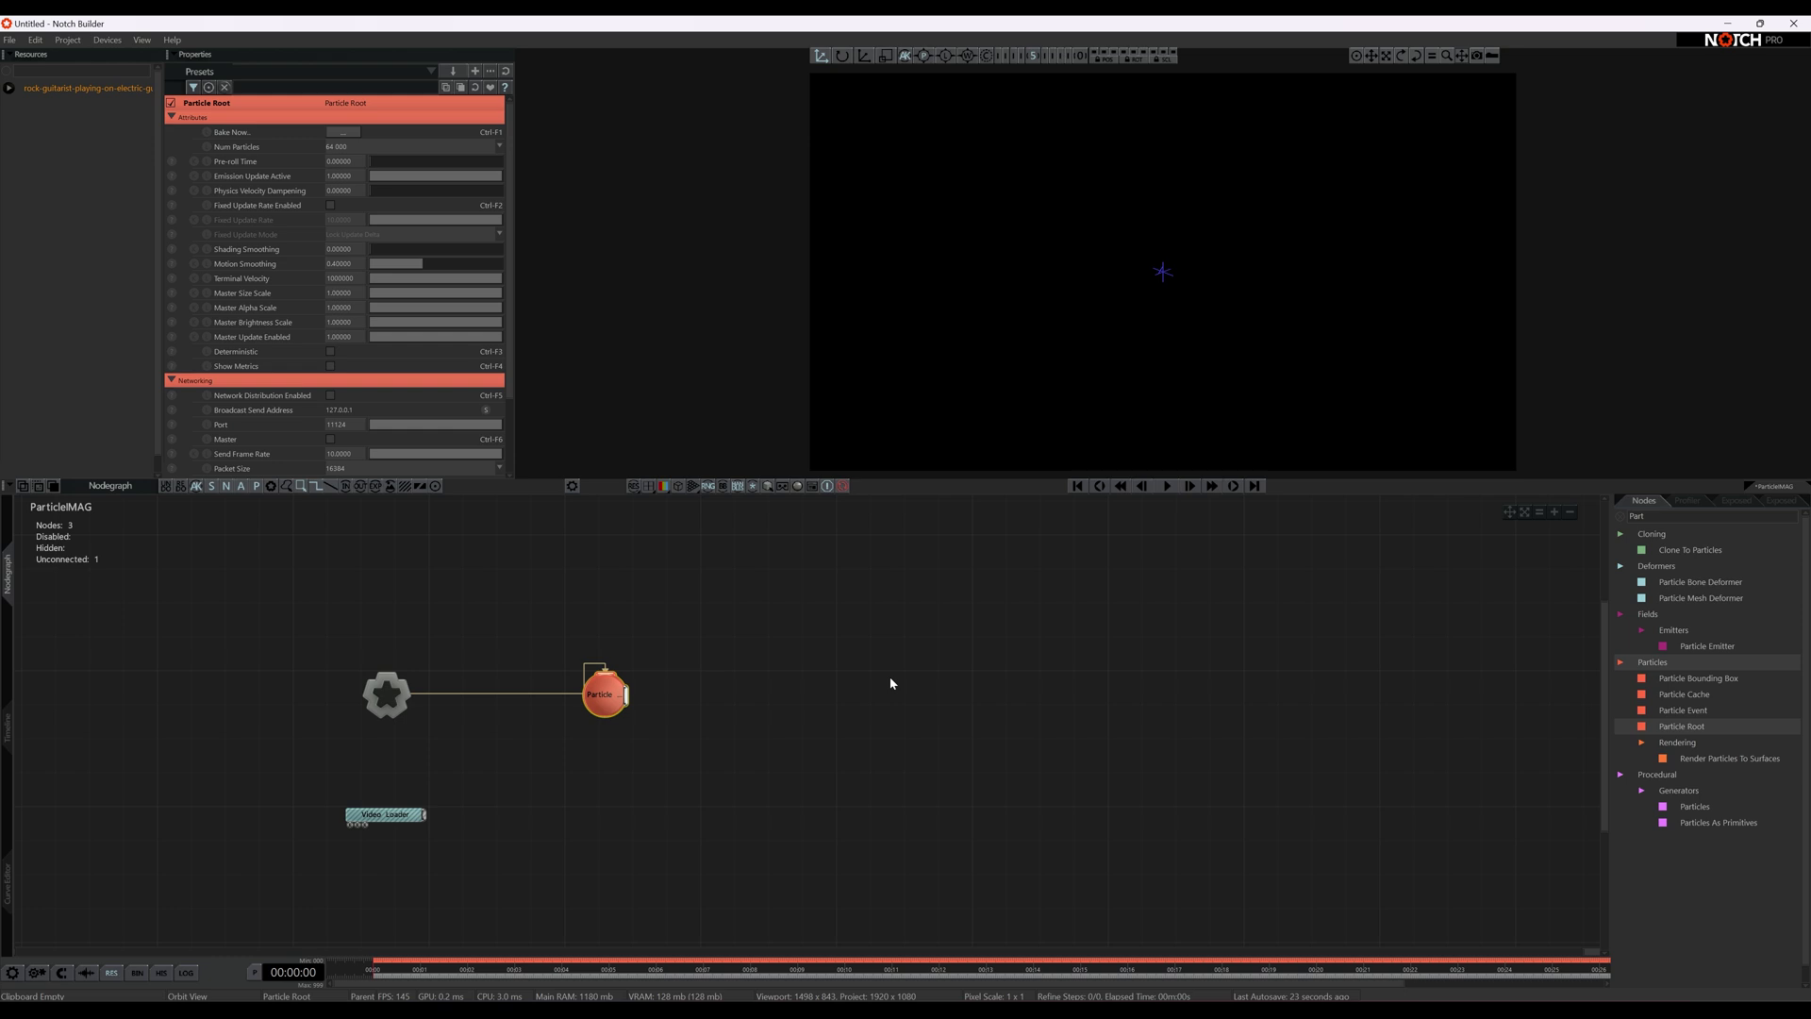
- Add a particle Image Emitter and a Point Renderer, both connected to the Particle Root
type("image")
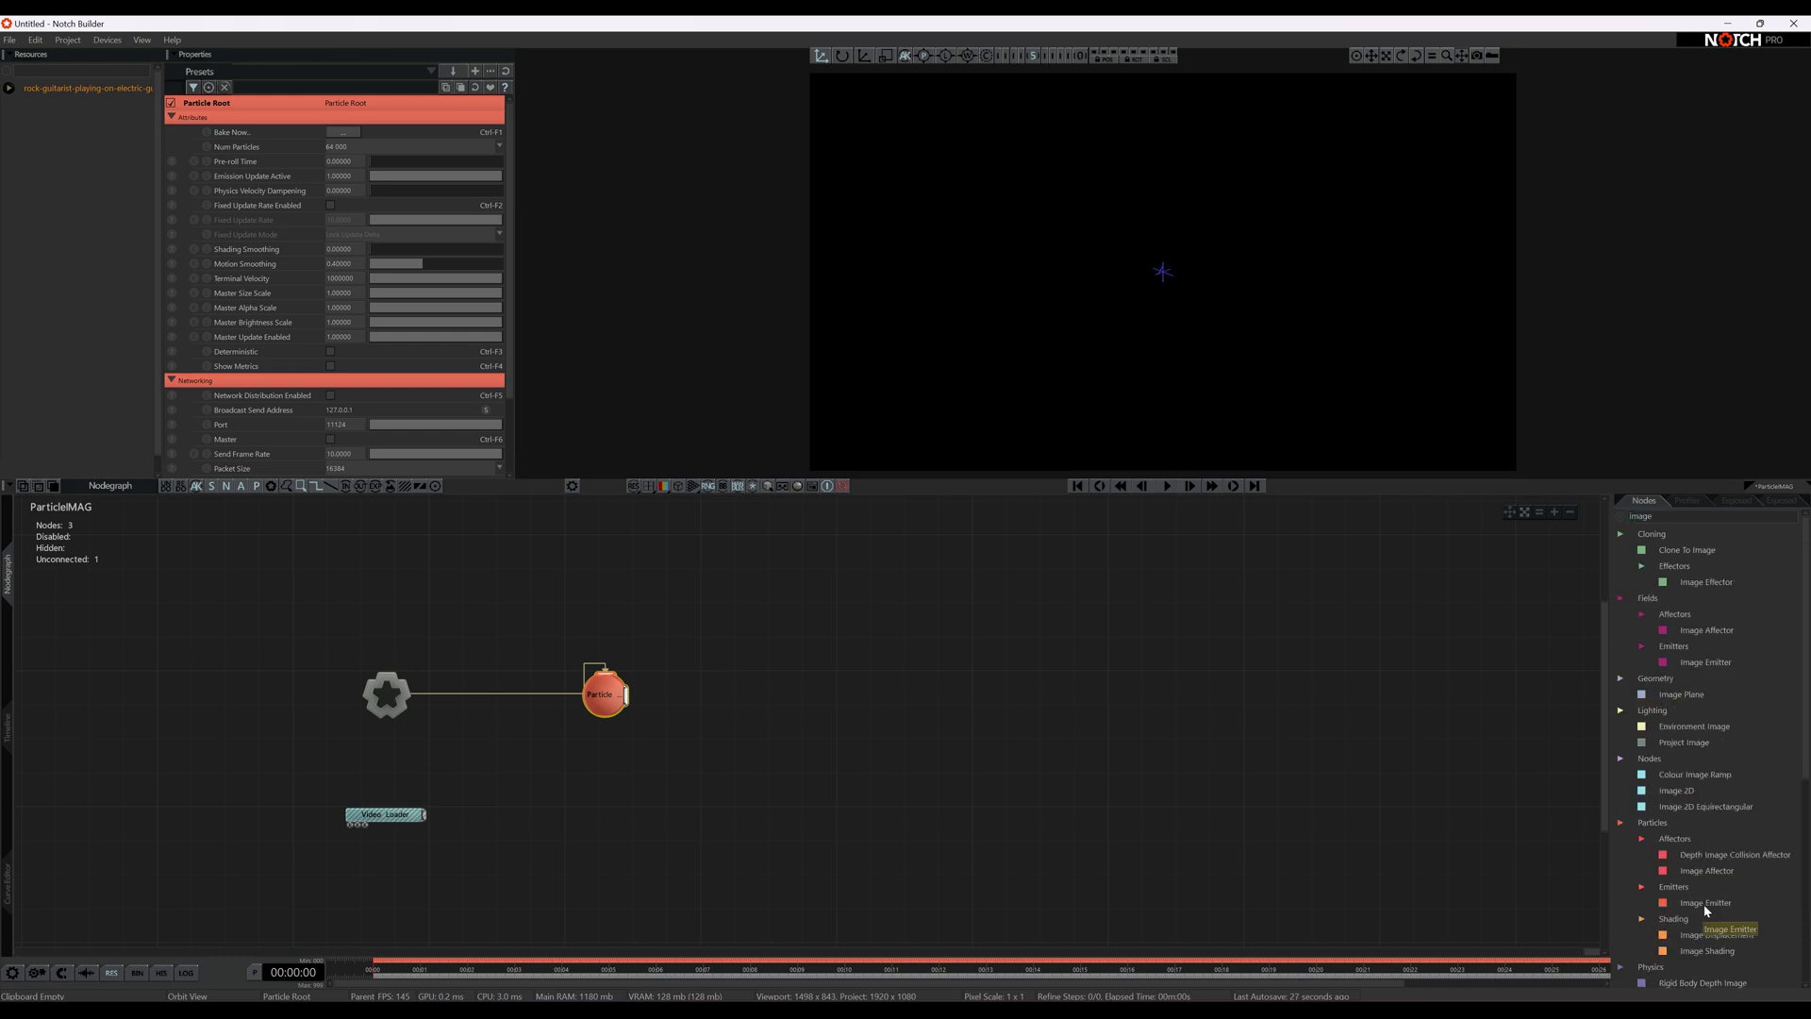
left_click_drag(1707, 906, 703, 719)
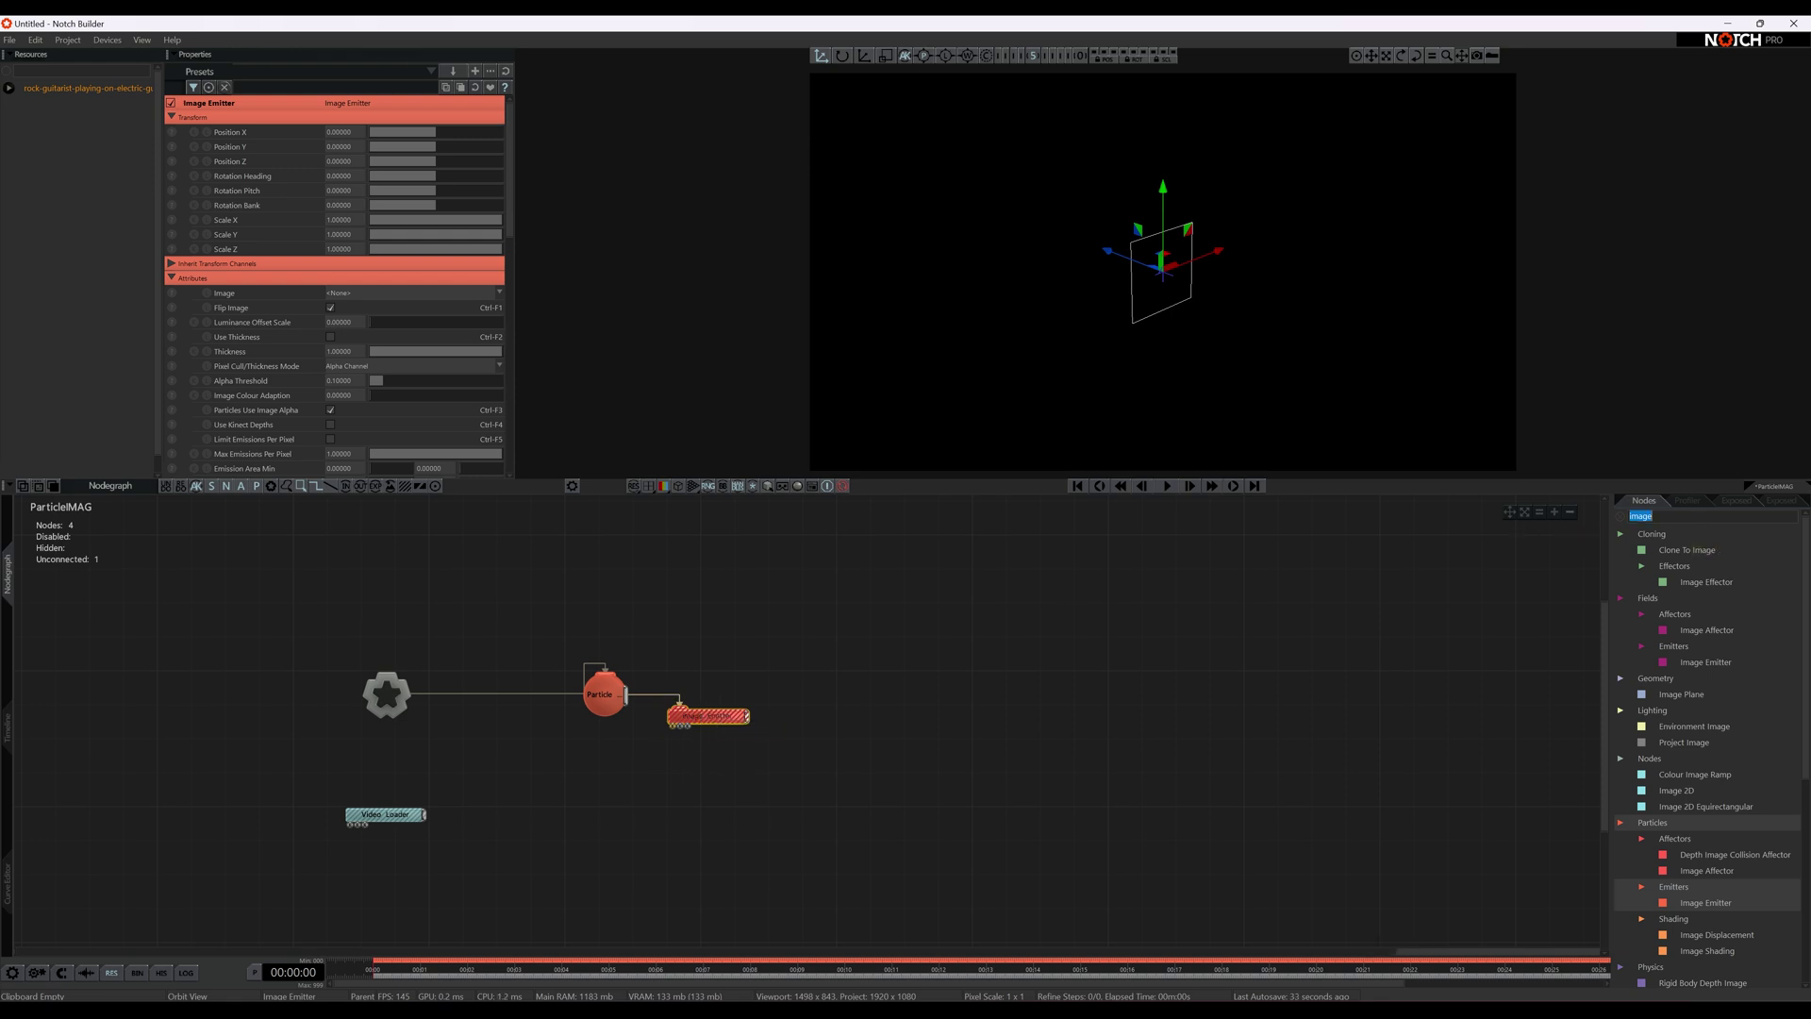
type("point")
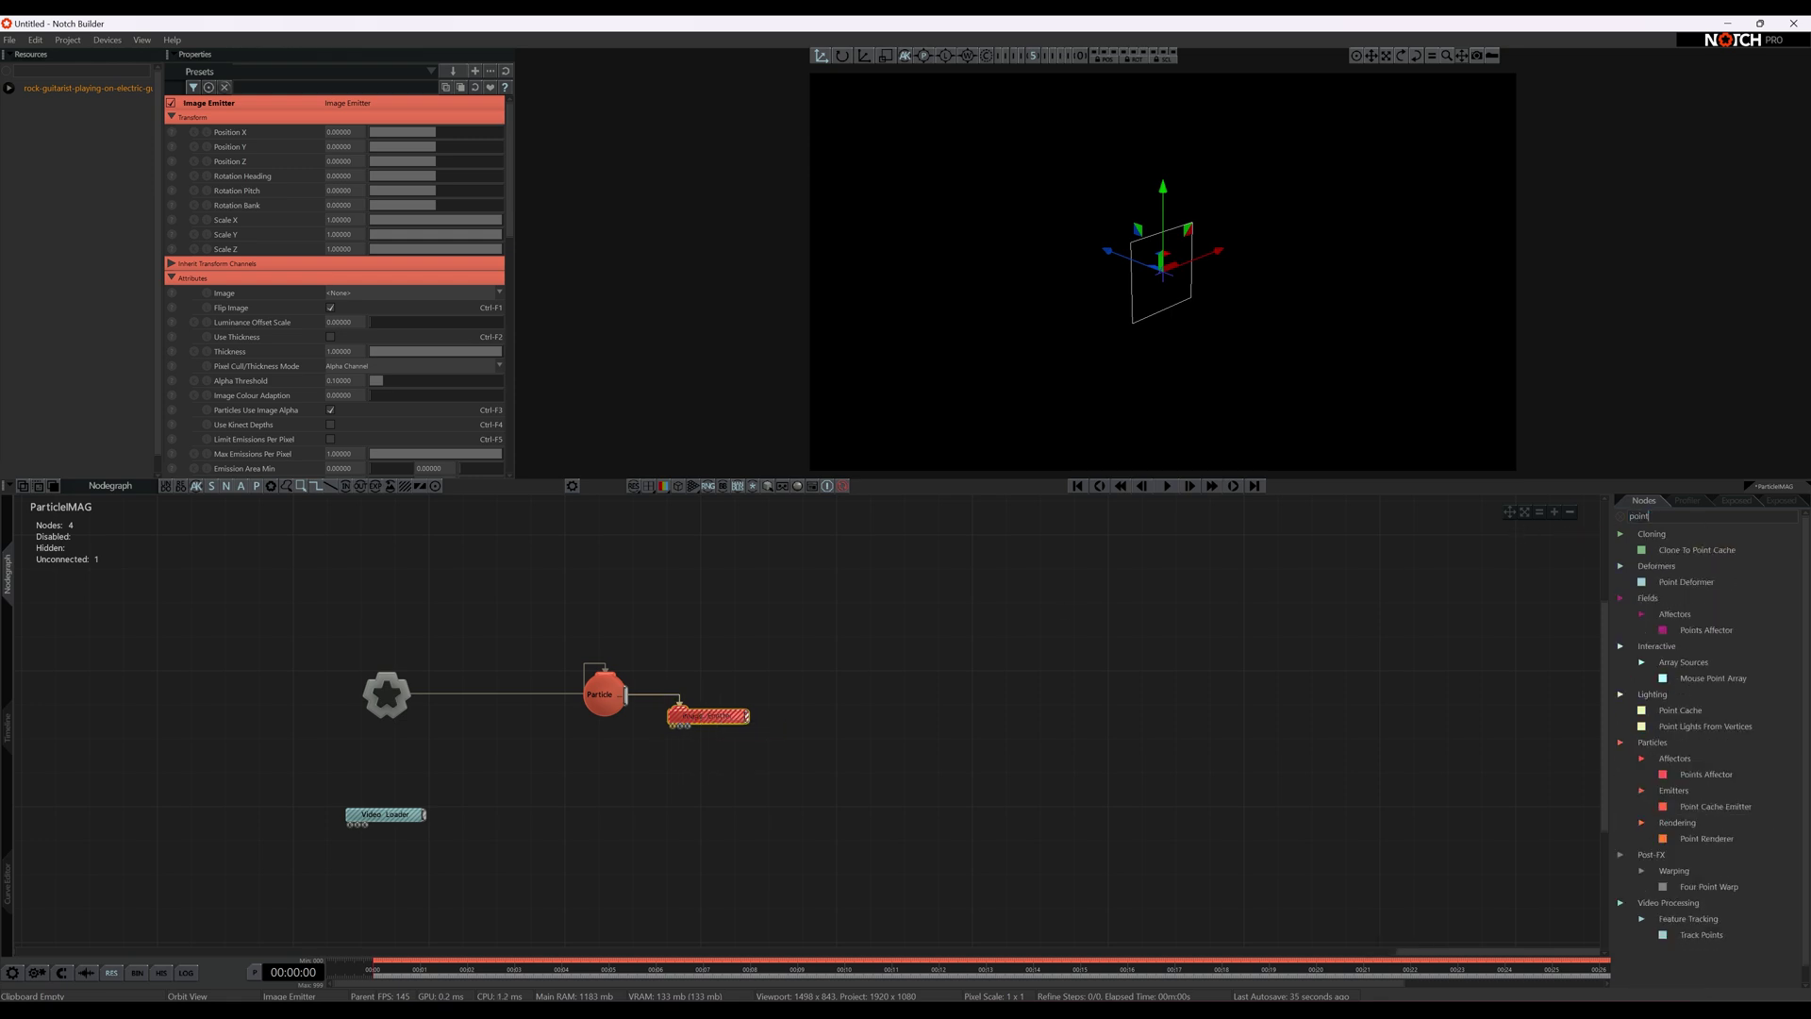
left_click_drag(1709, 841, 834, 723)
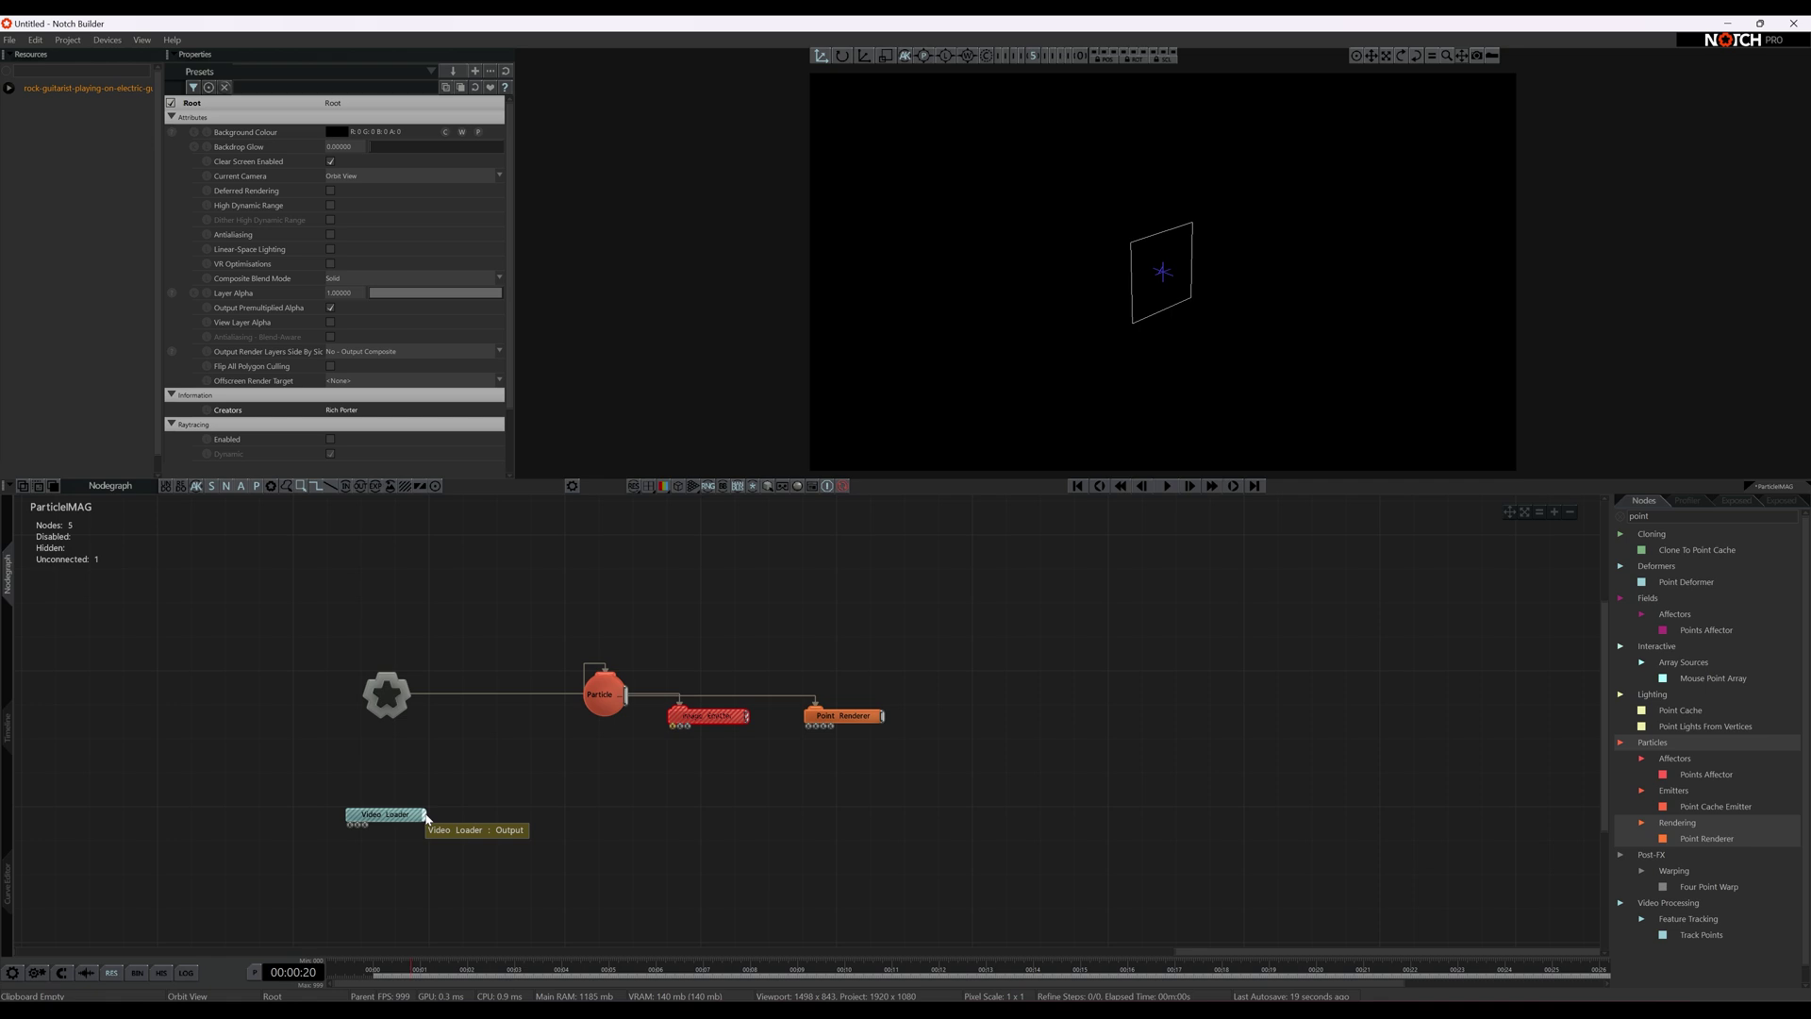
- Feed the Video Loader into the Image Emitter's image input, start playback, and set the emitter's Scale X to 1.778
left_click_drag(671, 732, 672, 729)
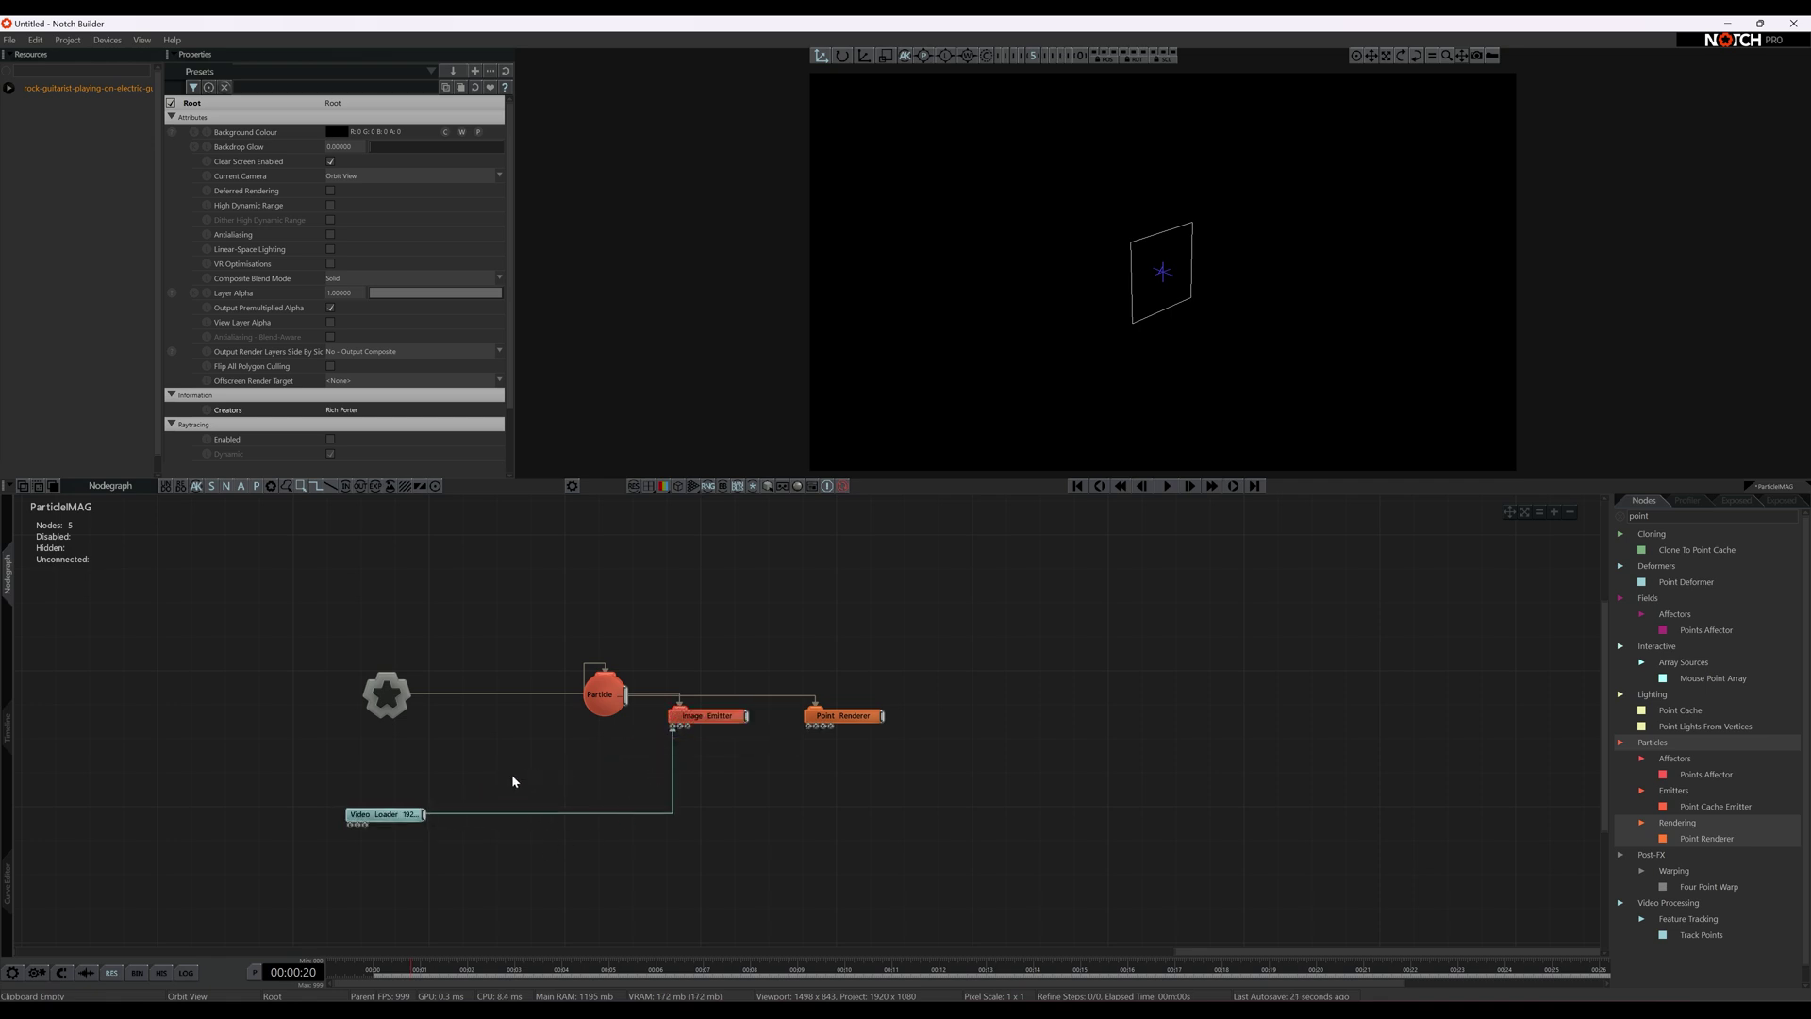
left_click(1169, 487)
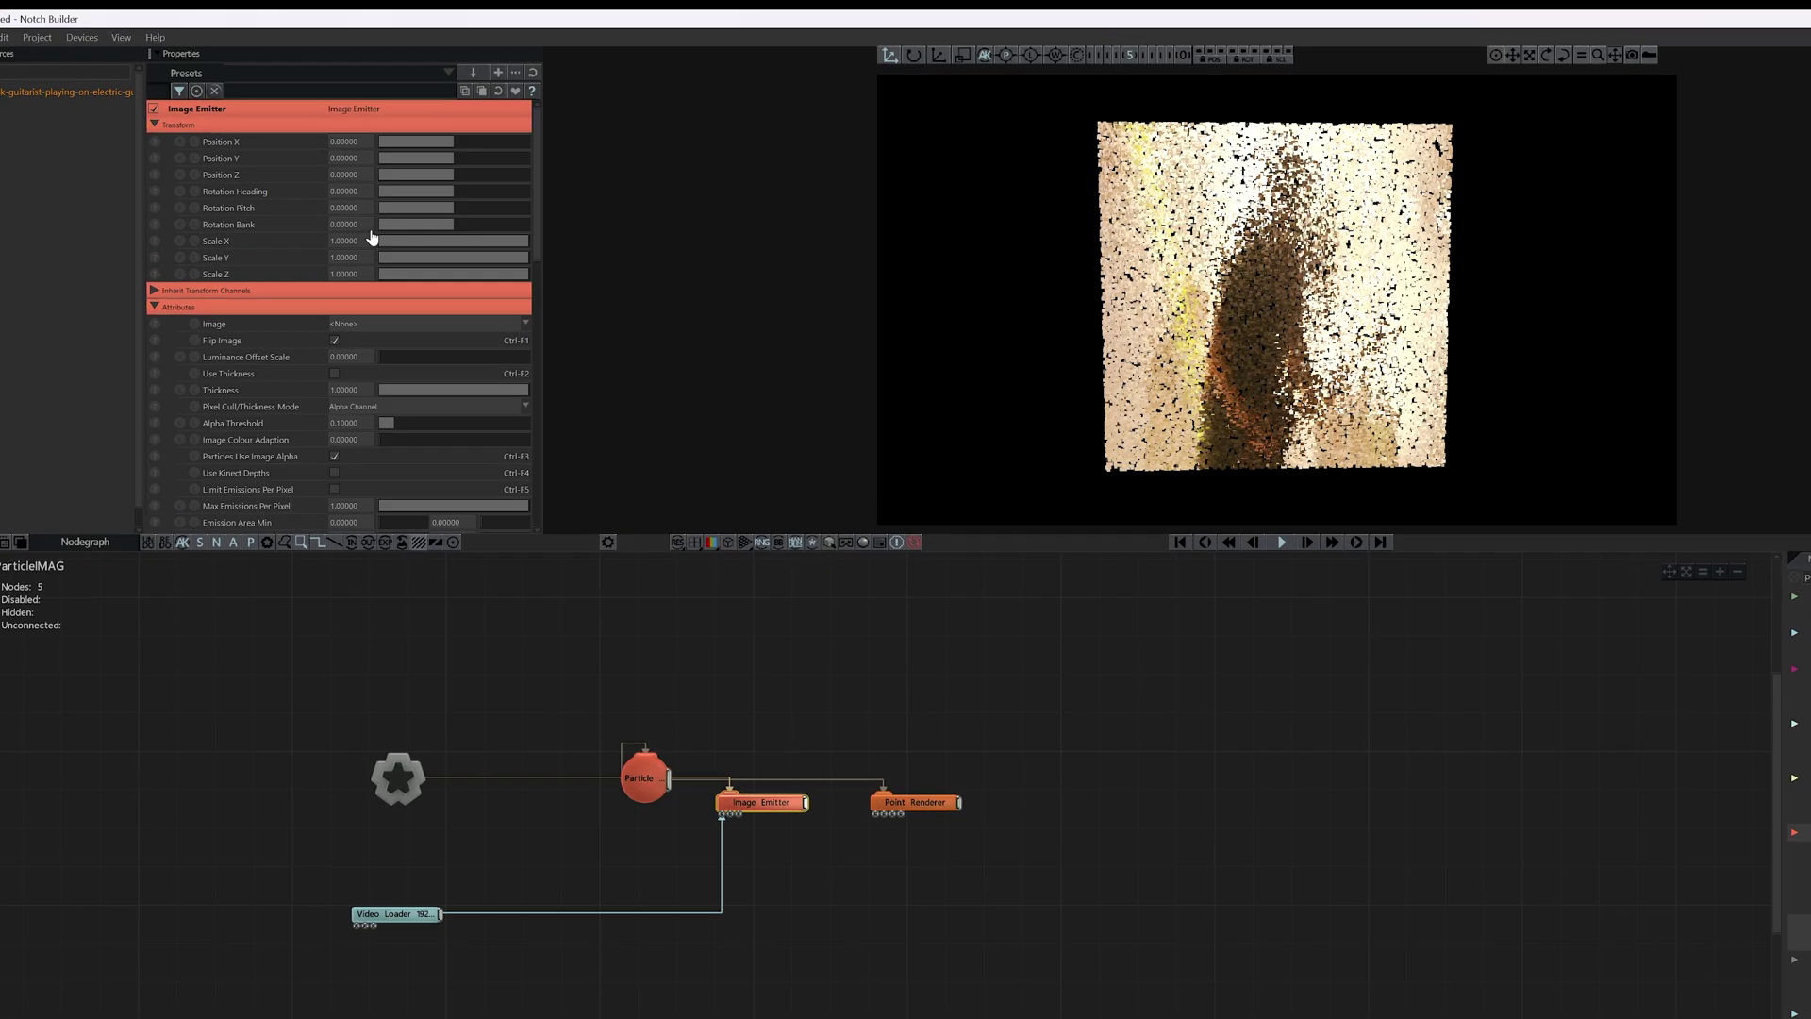
type("1.778")
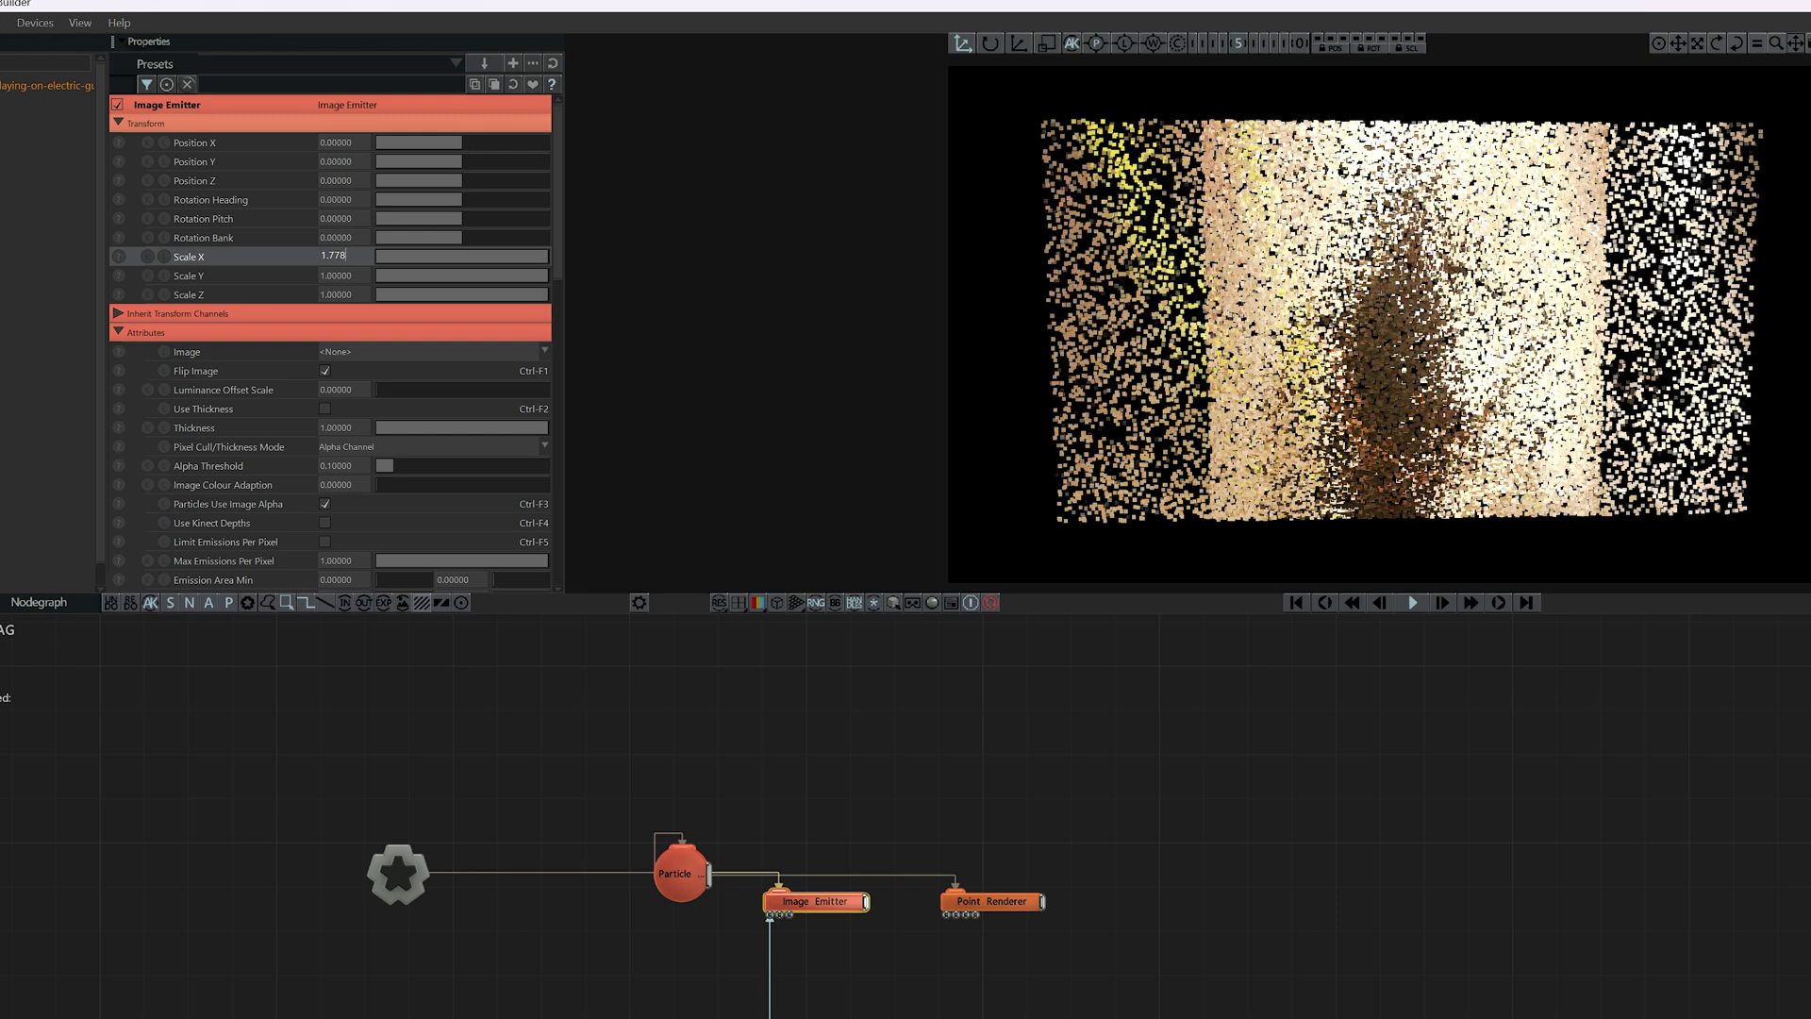
key("Return")
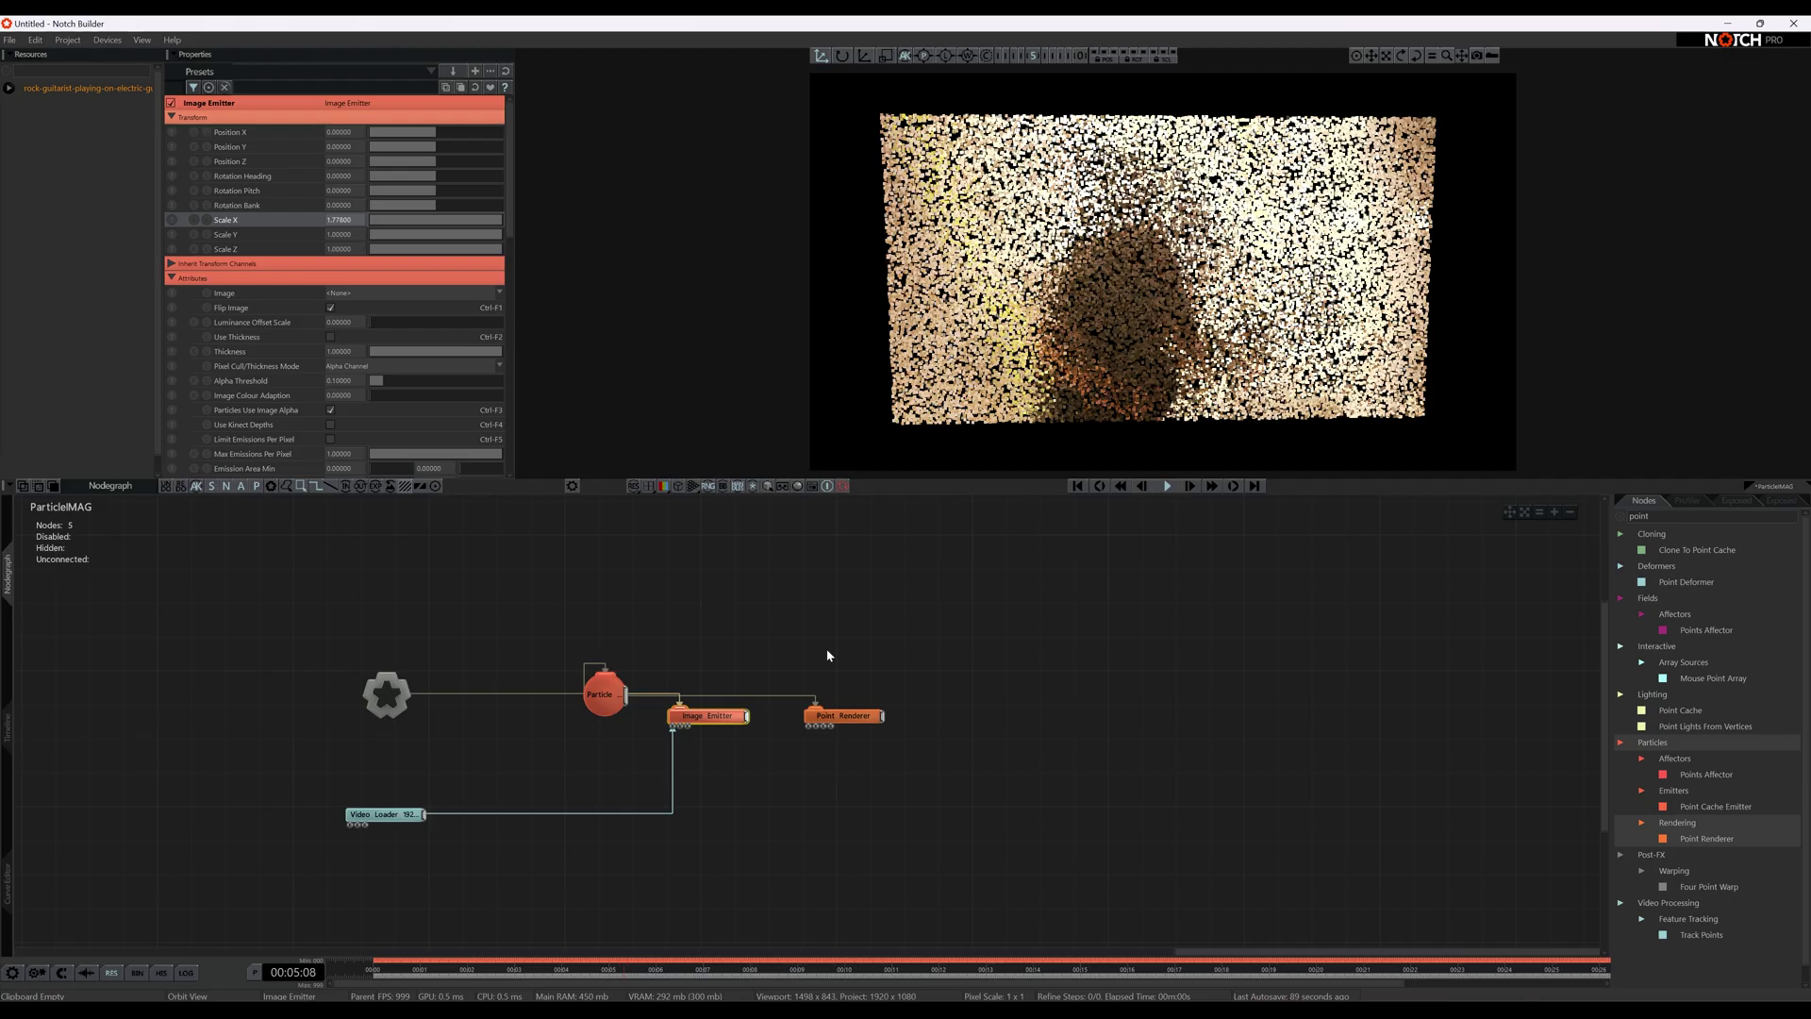
- Add an Optical Flow node fed by the Video Loader and connect its output to the Image Emitter's second image input
left_click(1005, 618)
type("optical")
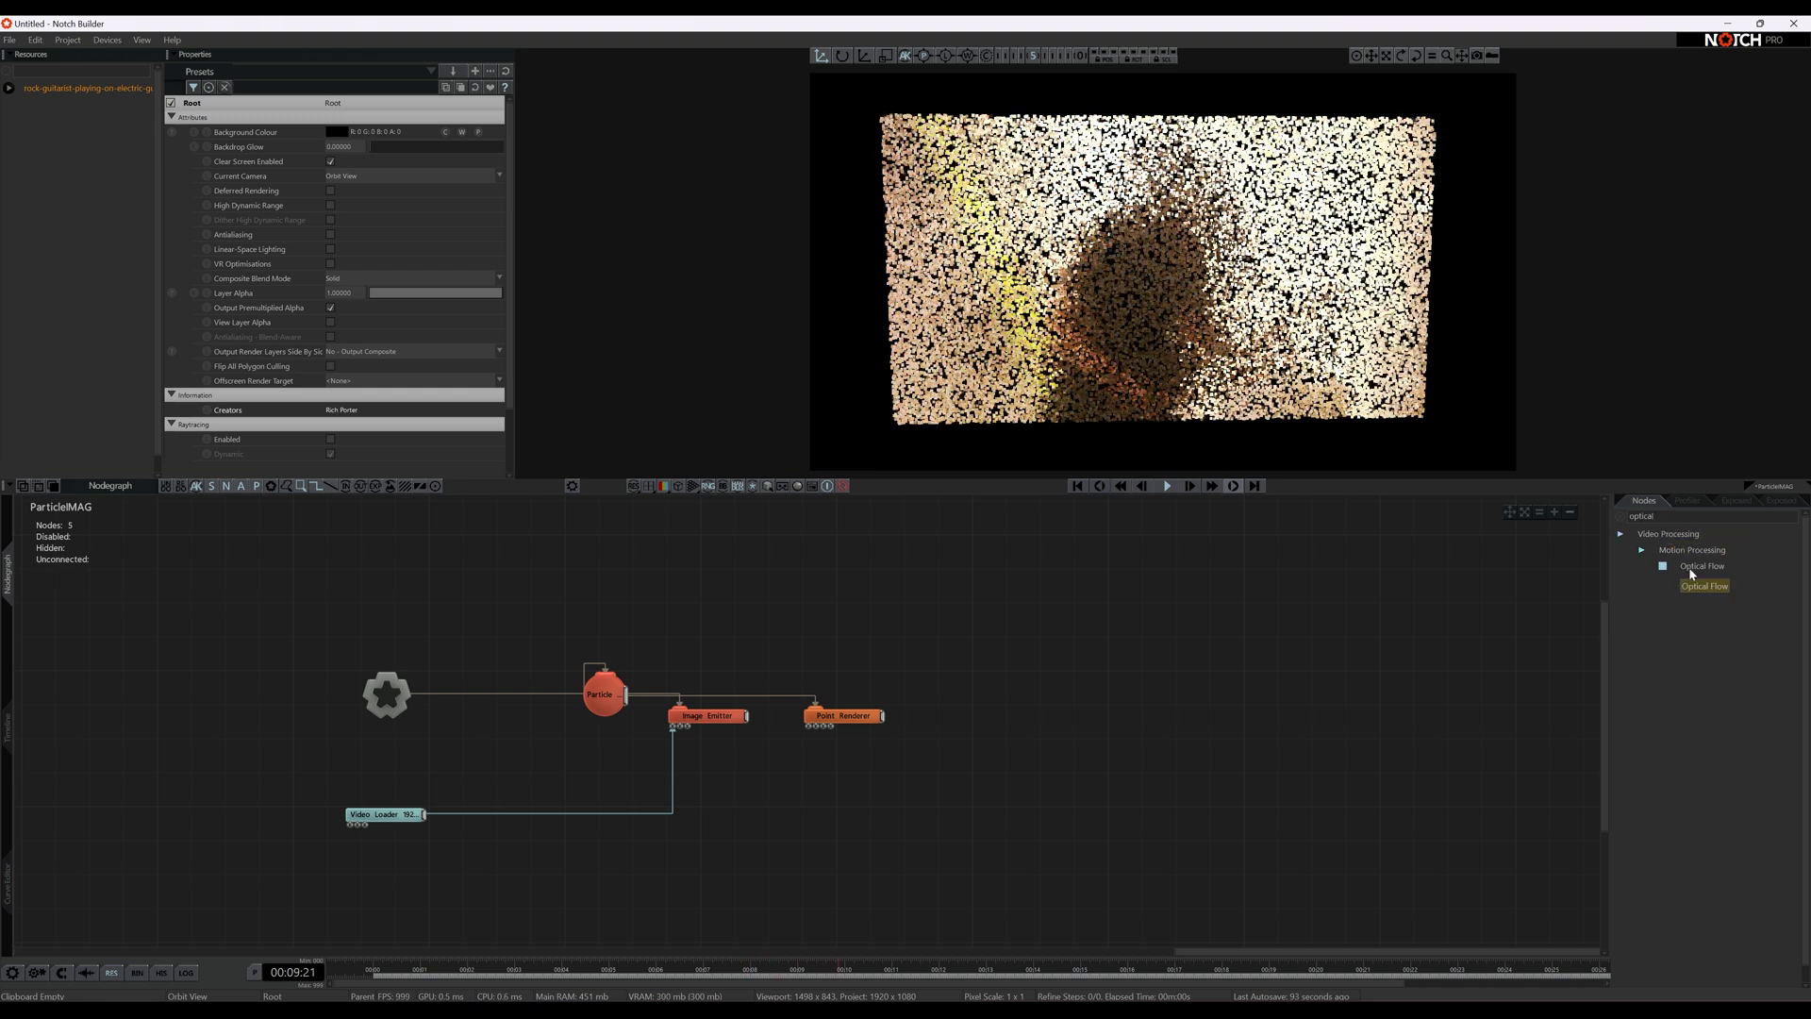
left_click_drag(1694, 572, 703, 838)
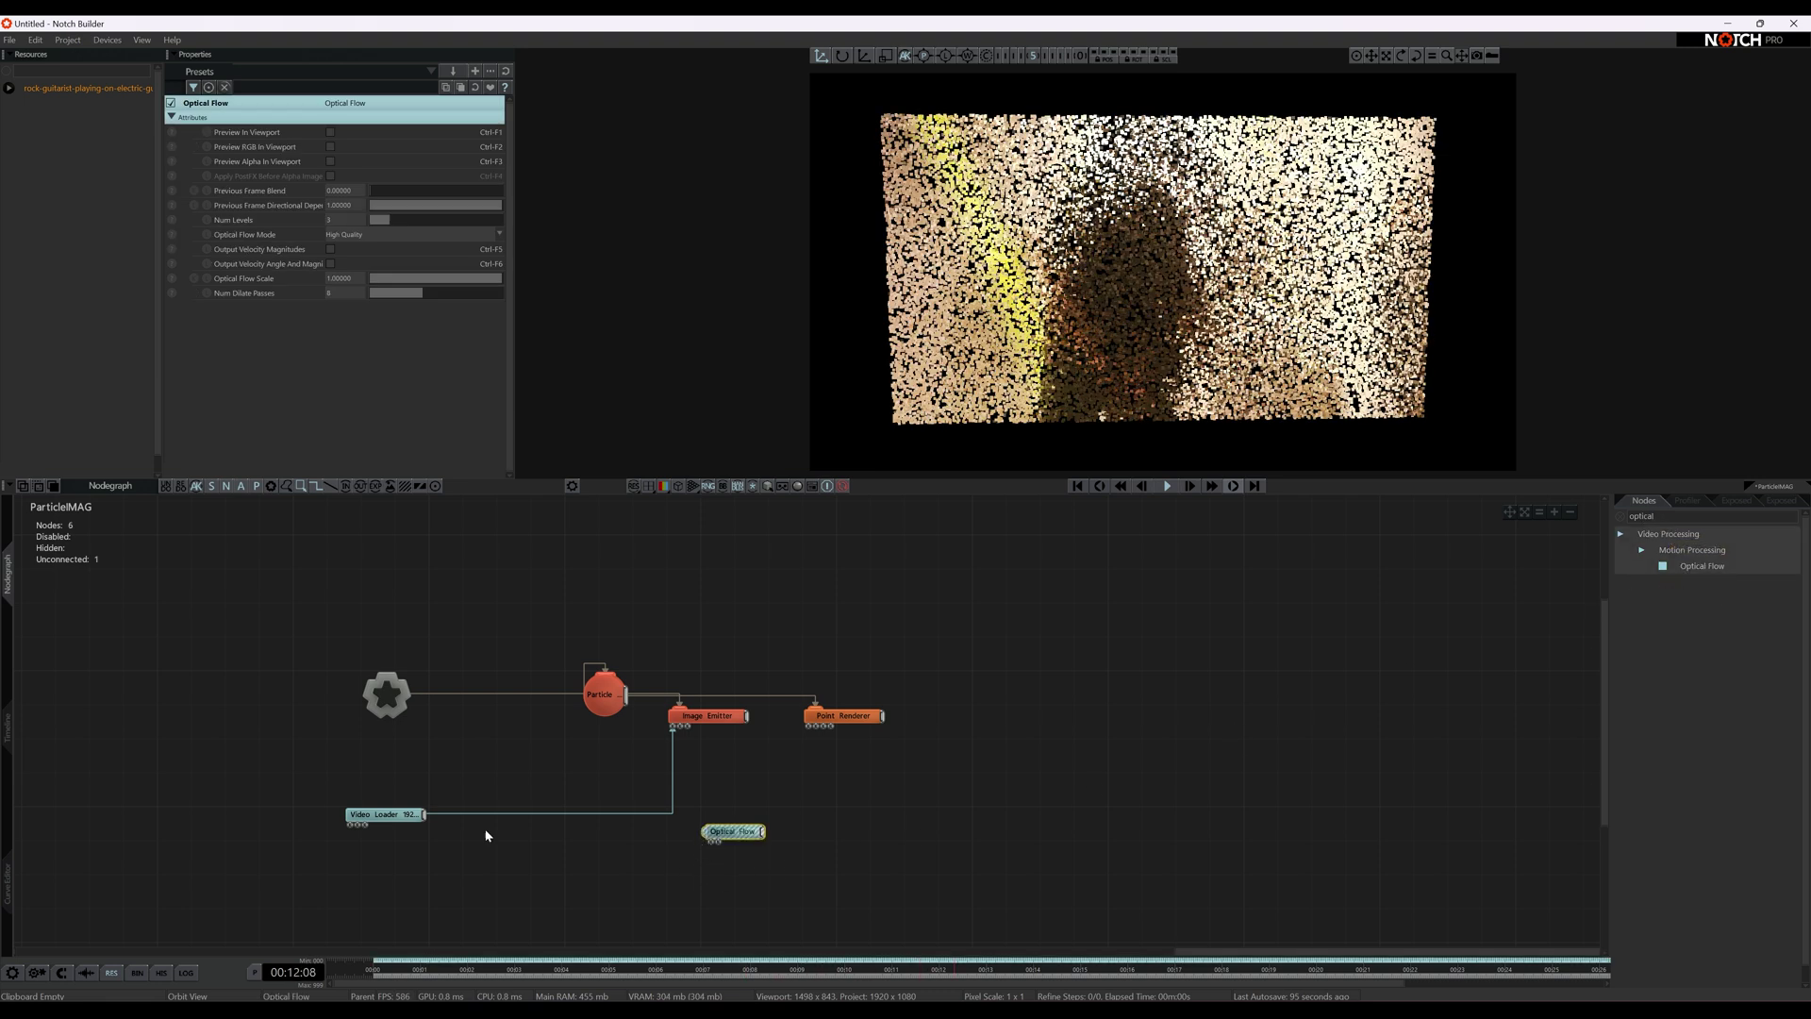
left_click_drag(423, 814, 556, 845)
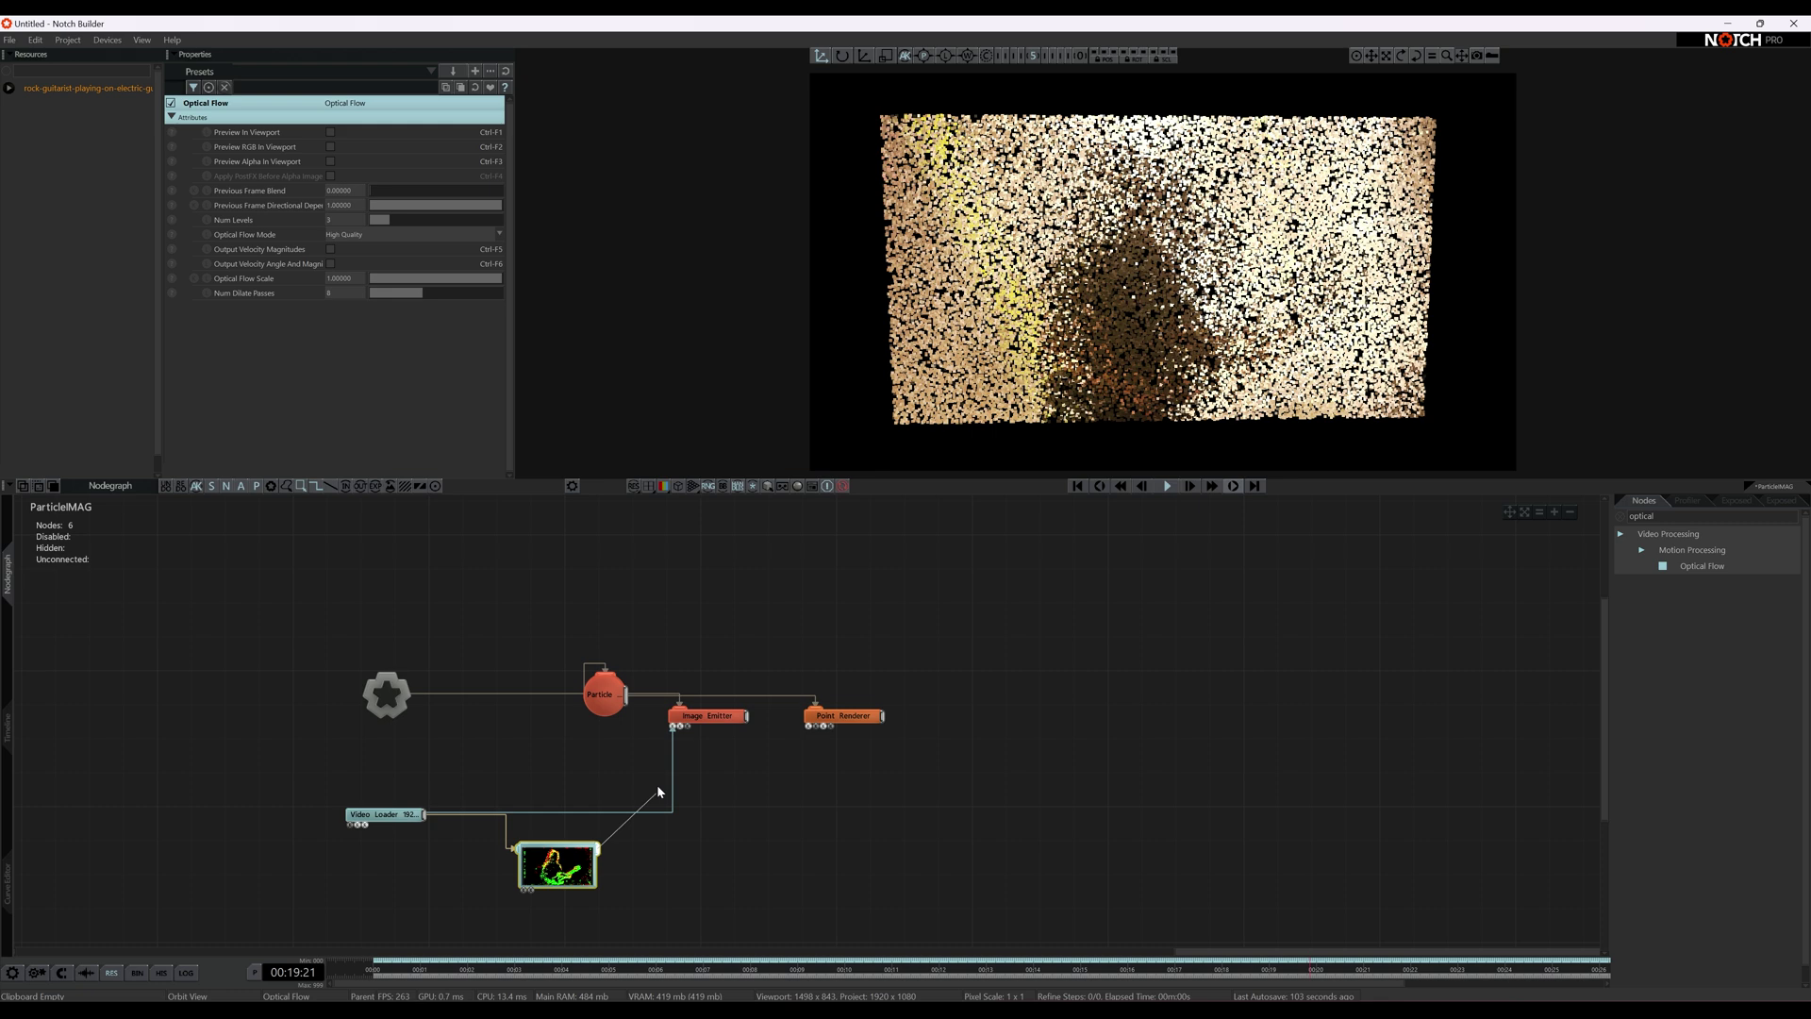
left_click_drag(602, 849, 677, 729)
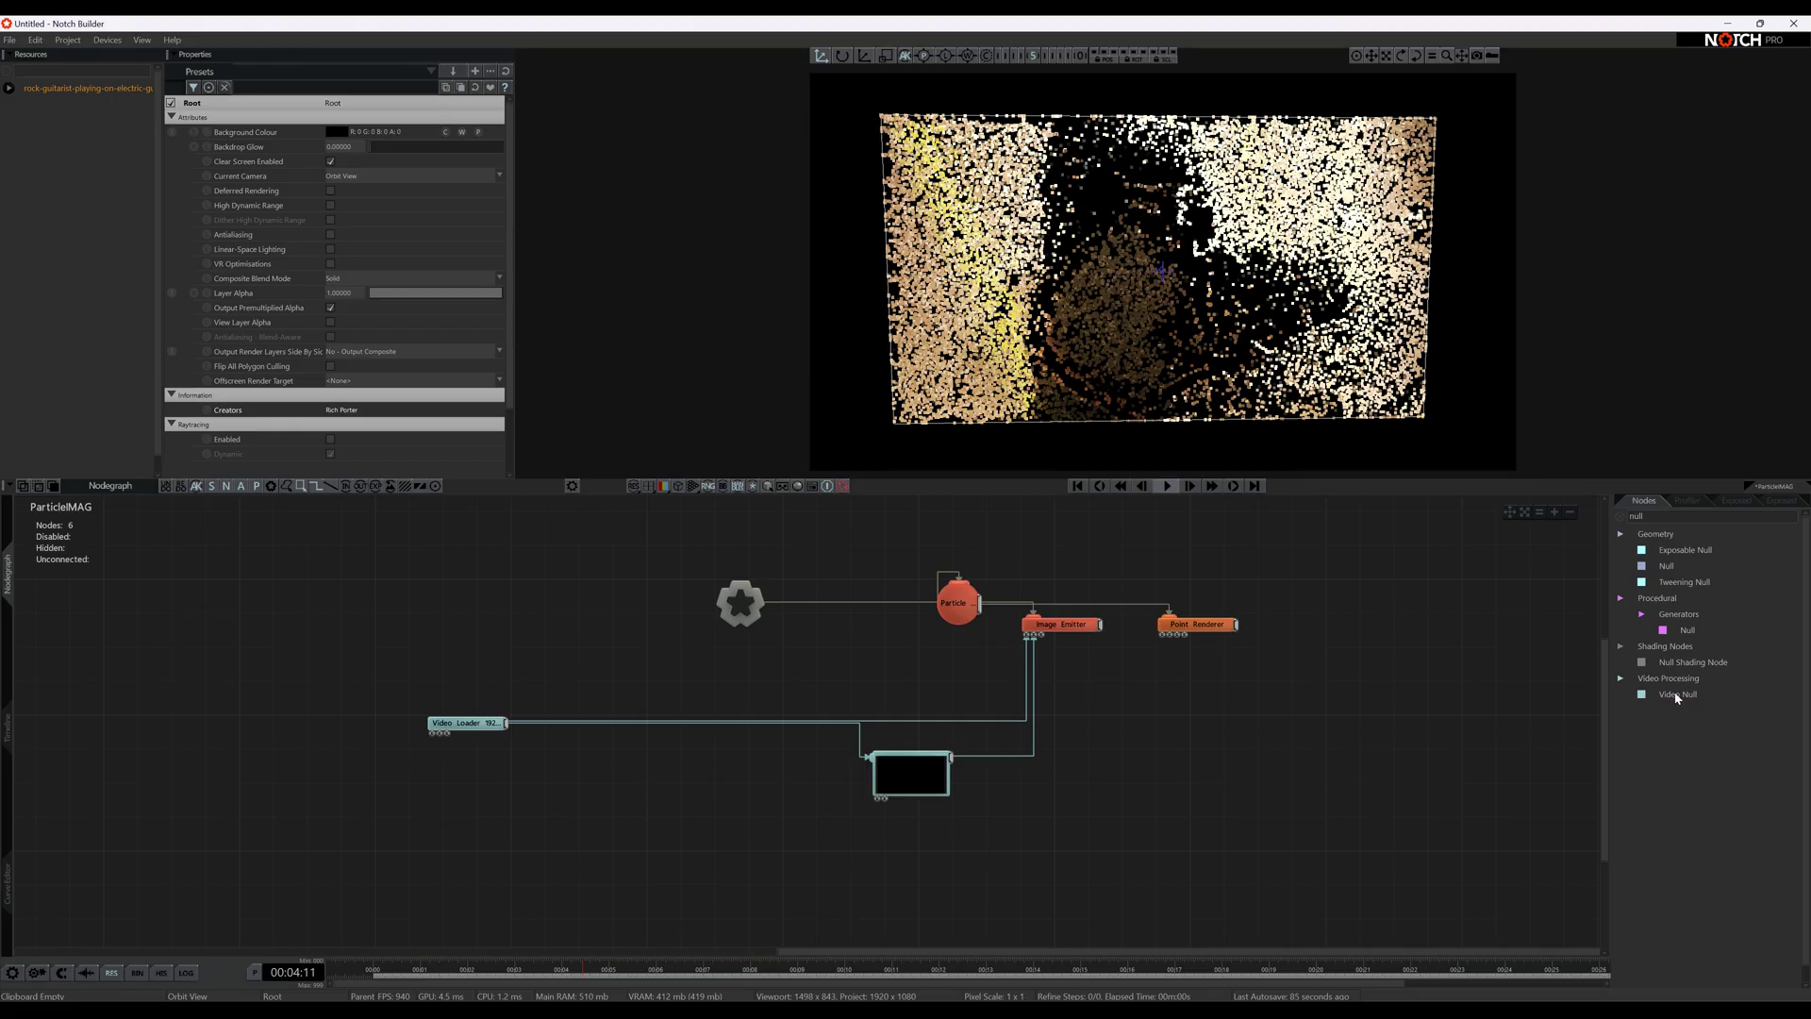
- Add two Video Null nodes, one above the other, and feed both from the Video Loader
left_click_drag(1676, 697, 737, 842)
left_click_drag(579, 755, 581, 756)
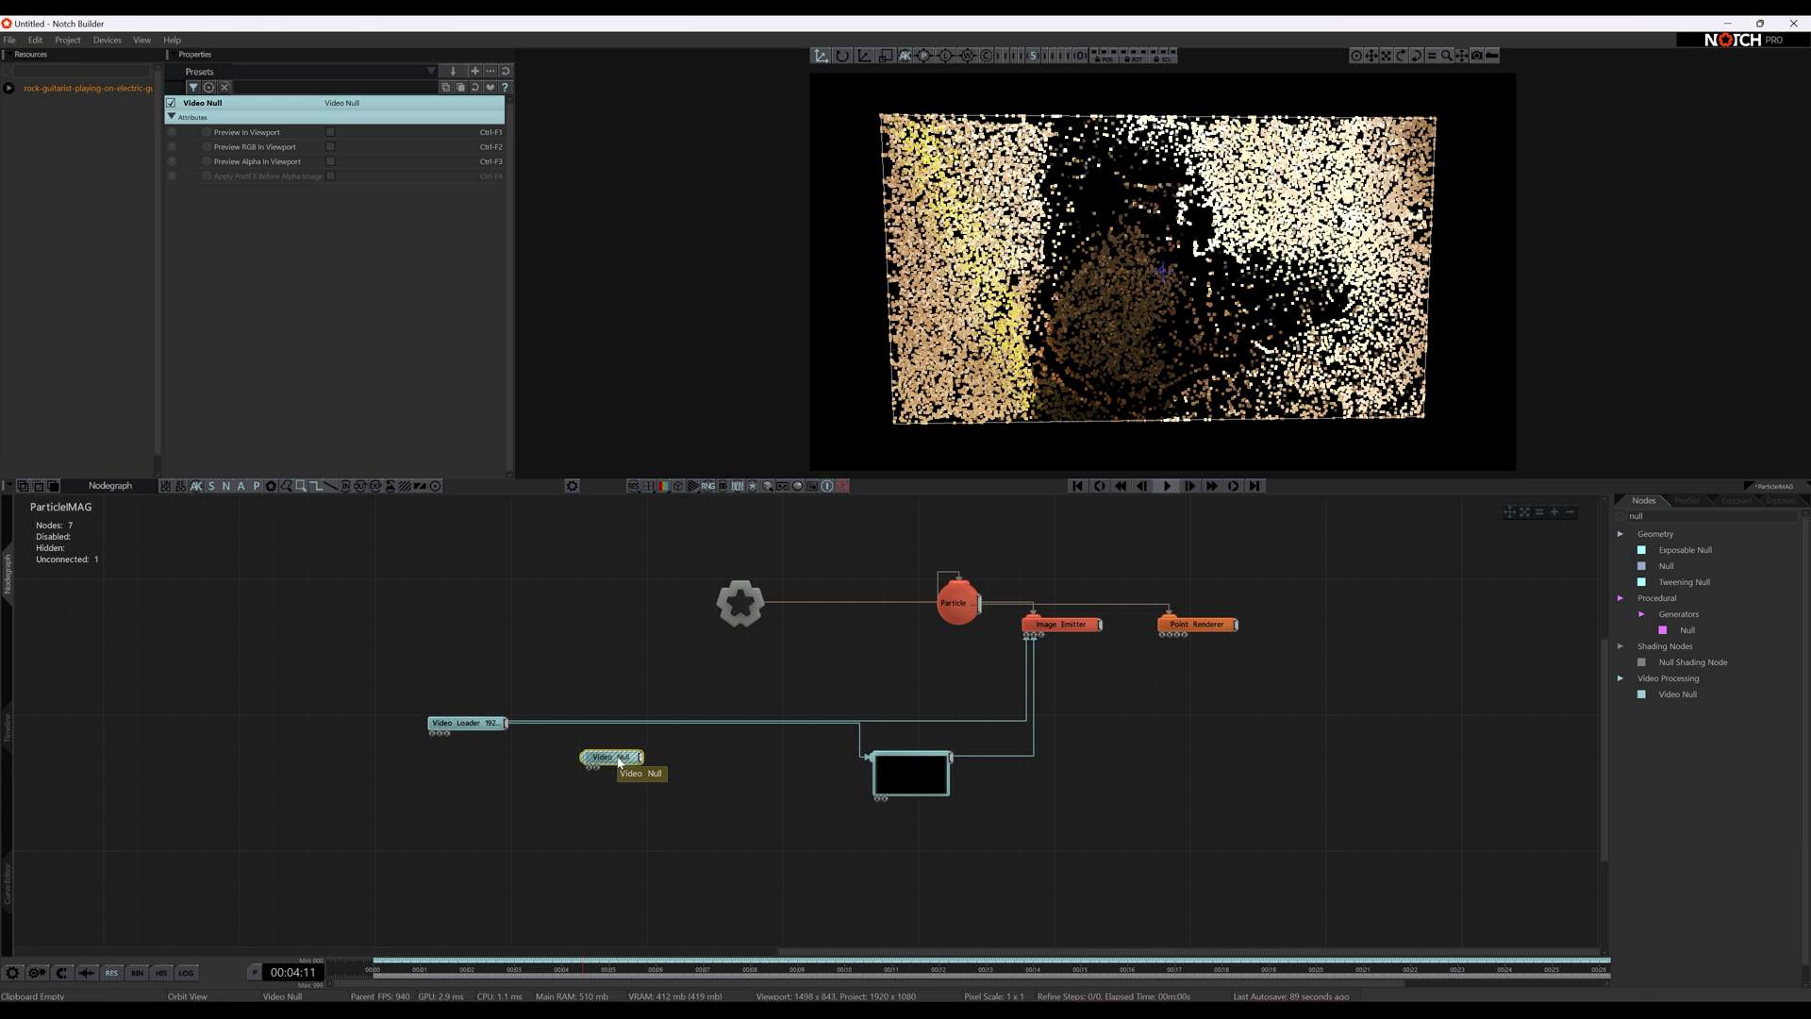
key("ctrl+d")
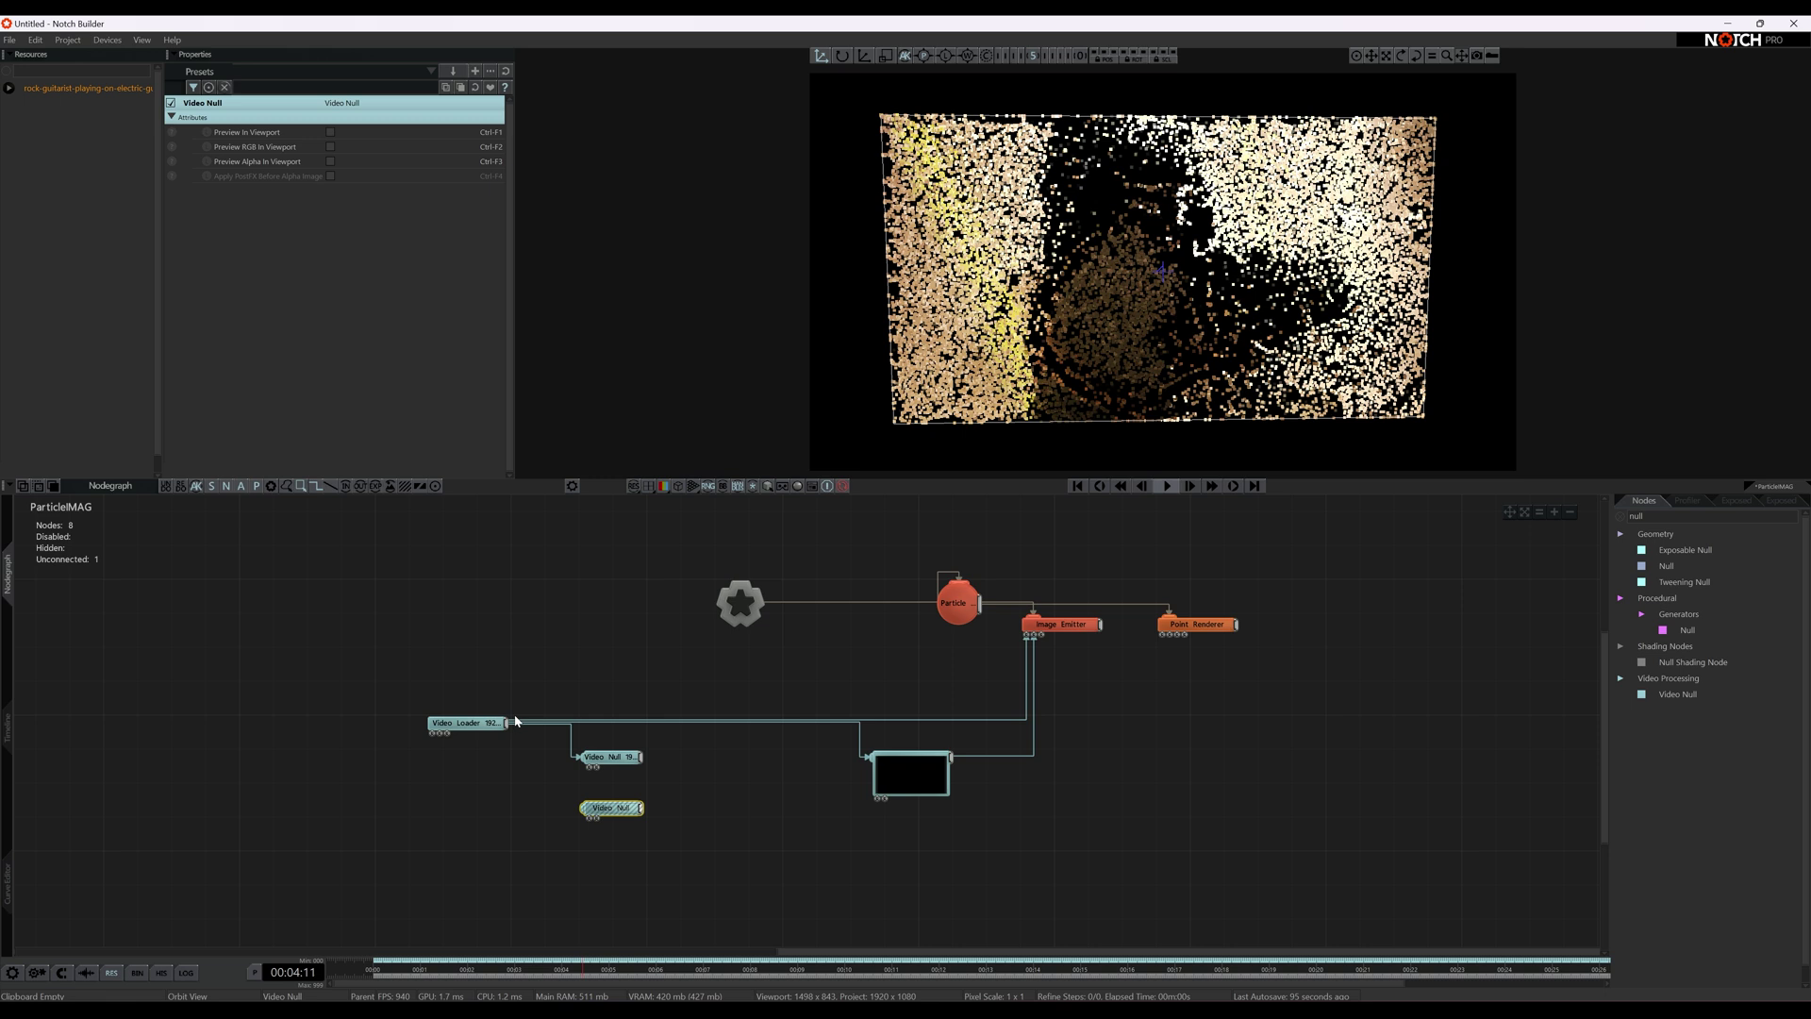
left_click_drag(596, 813, 642, 815)
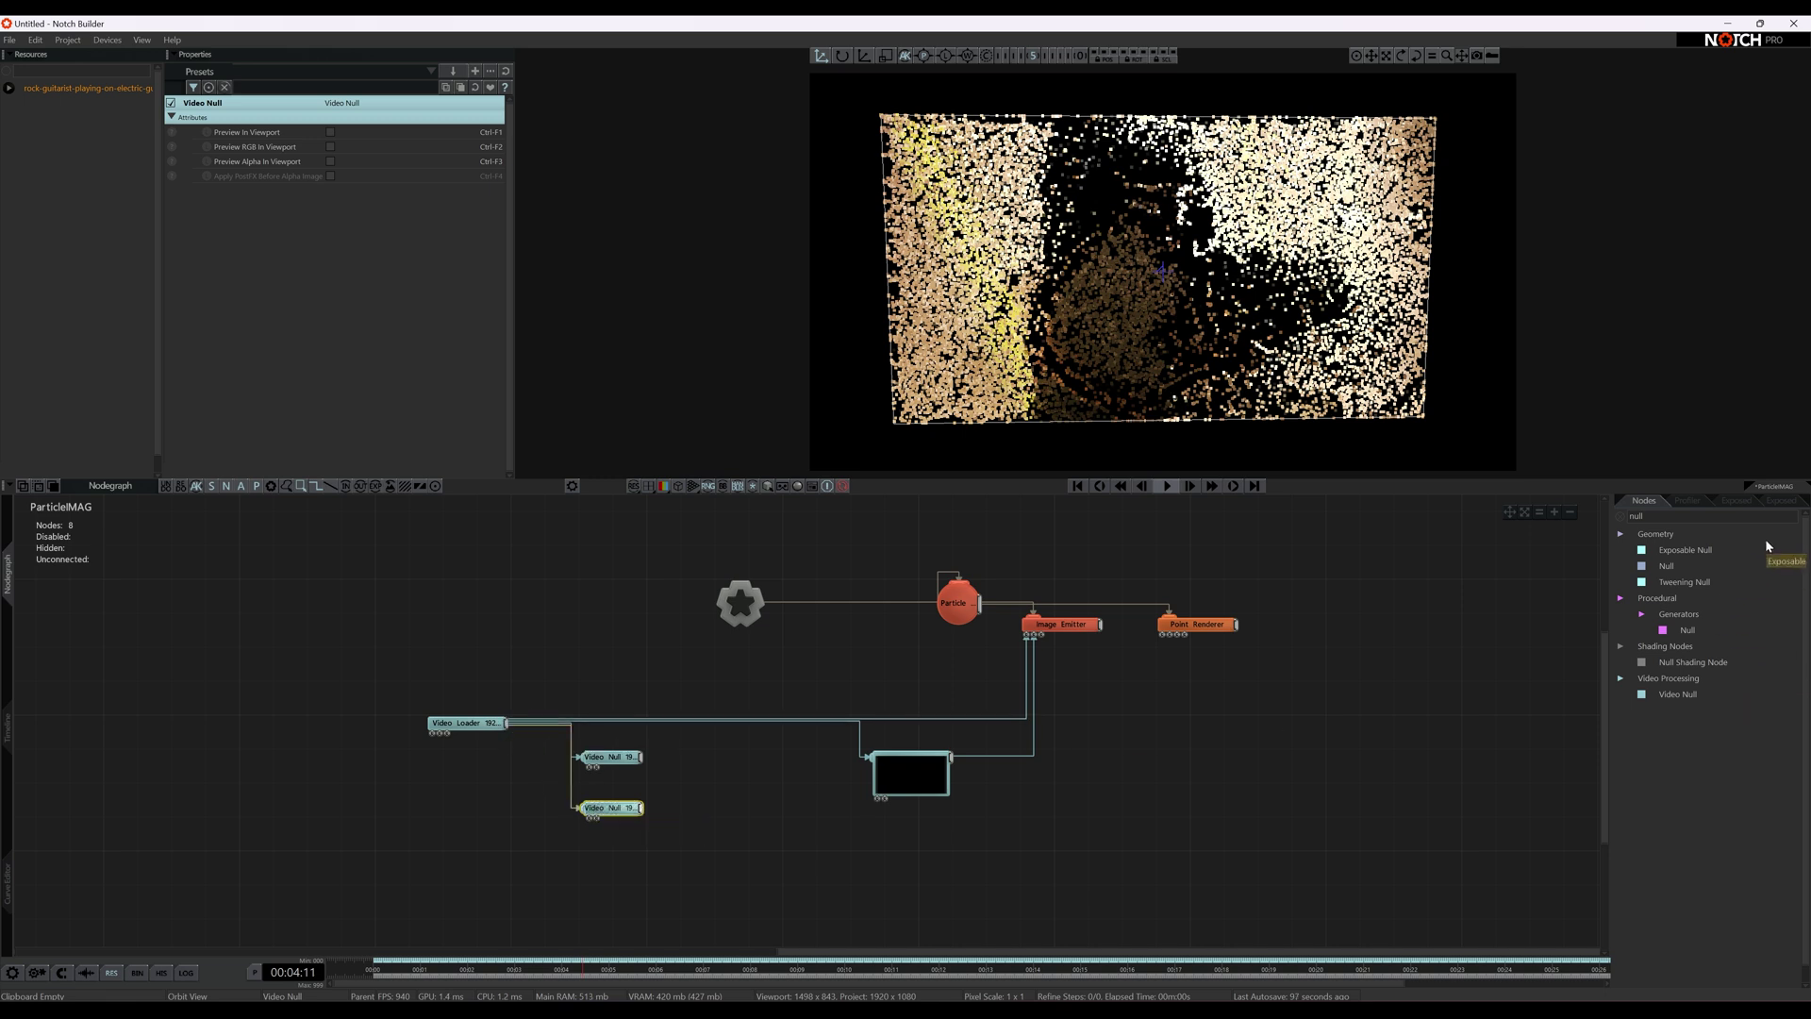
- Attach an NVIDIA Virtual Background effect to the lower Video Null and preview that null's output during playback
type("nvidi")
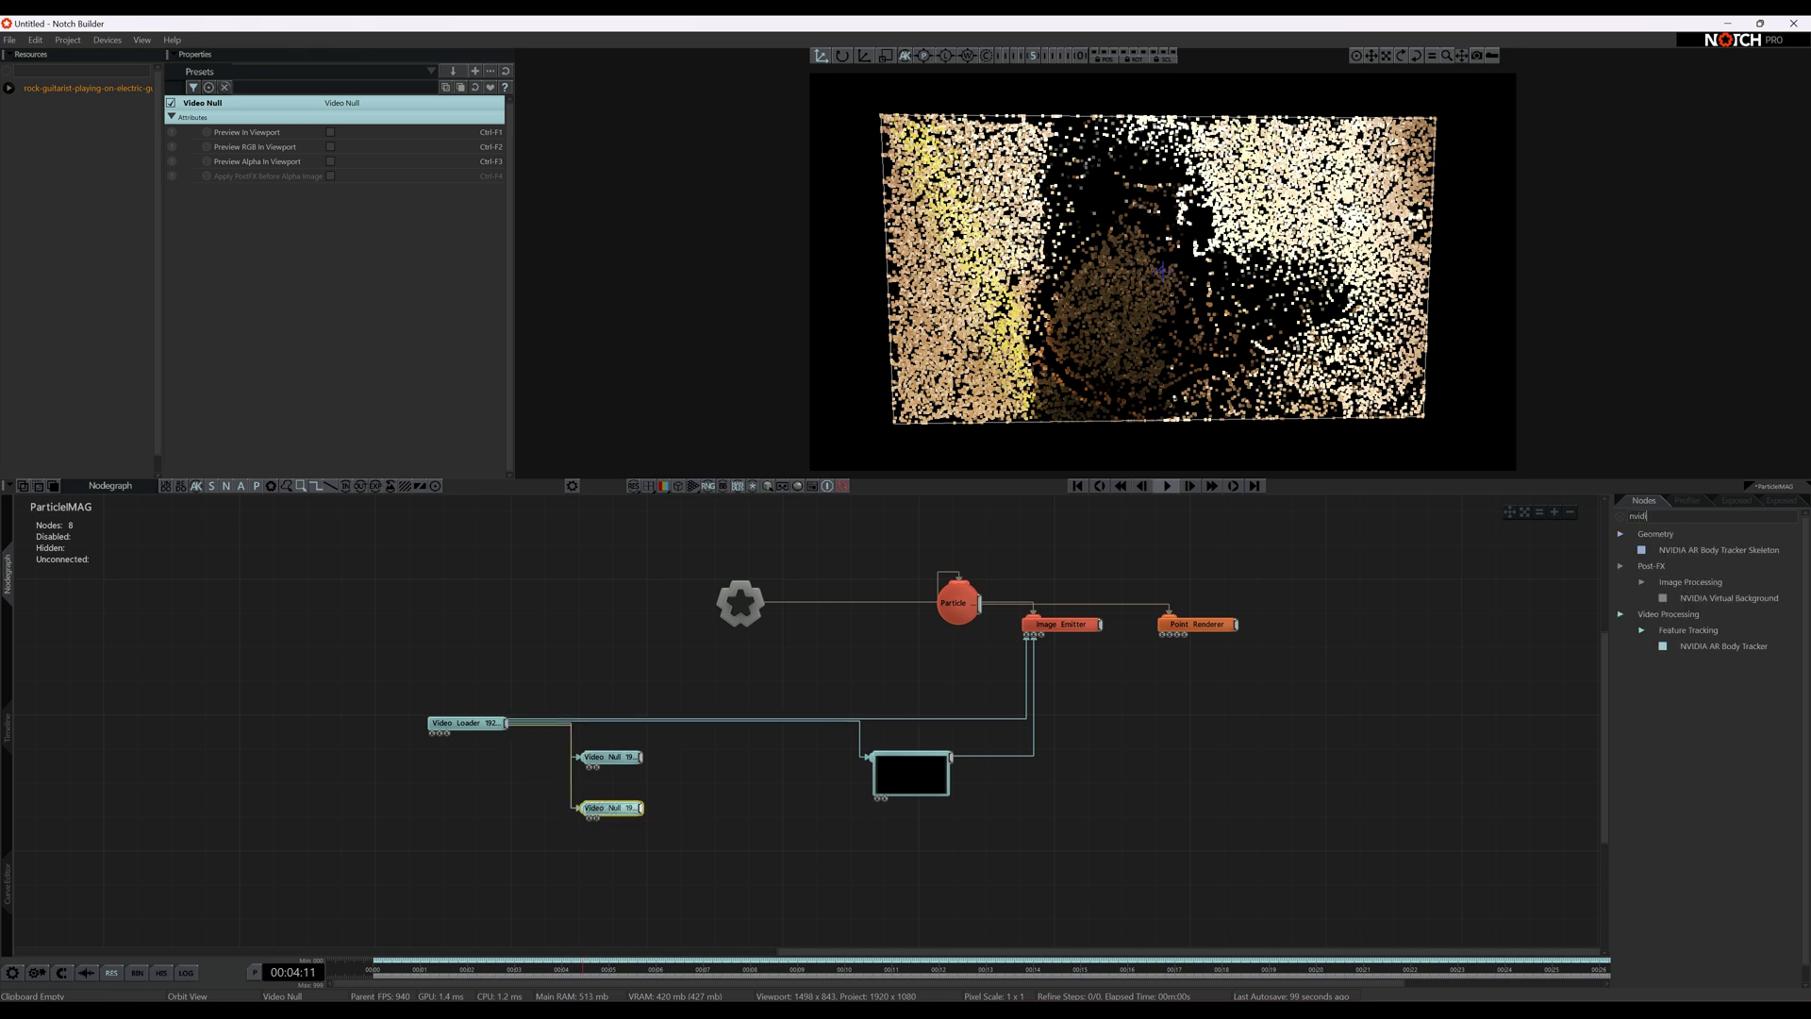
left_click_drag(1709, 600, 707, 839)
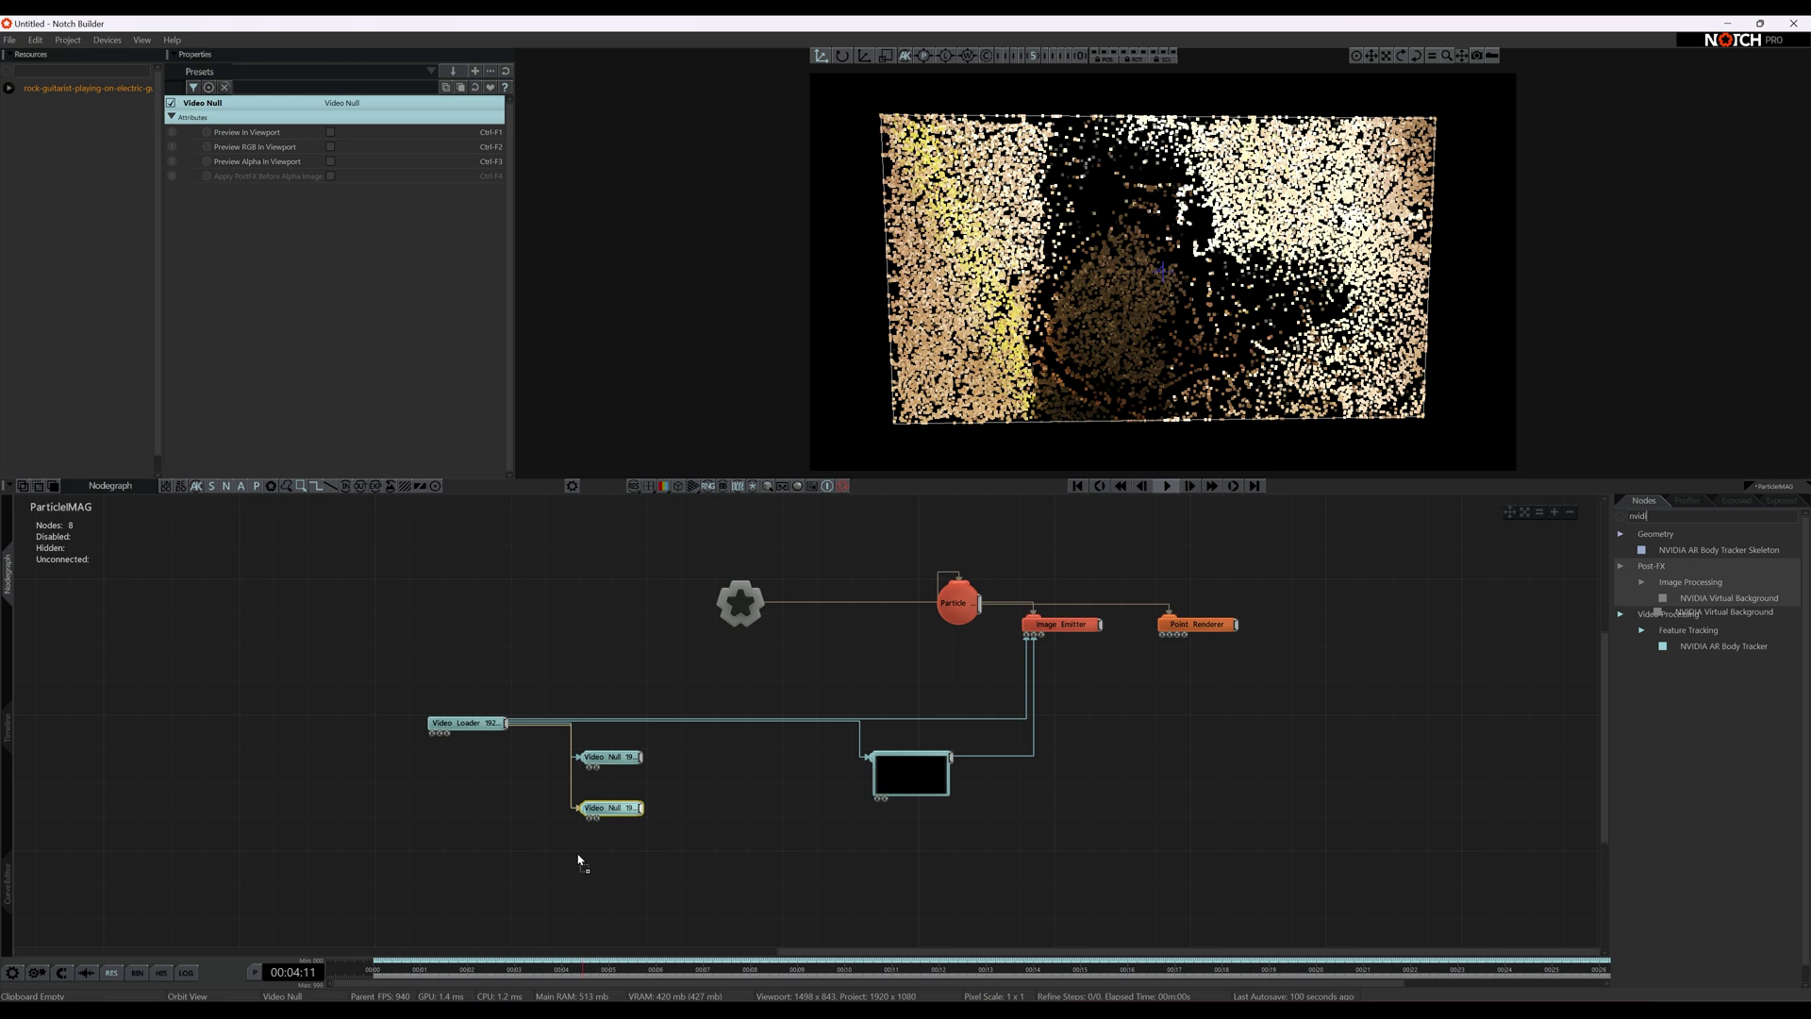
left_click_drag(578, 860, 600, 890)
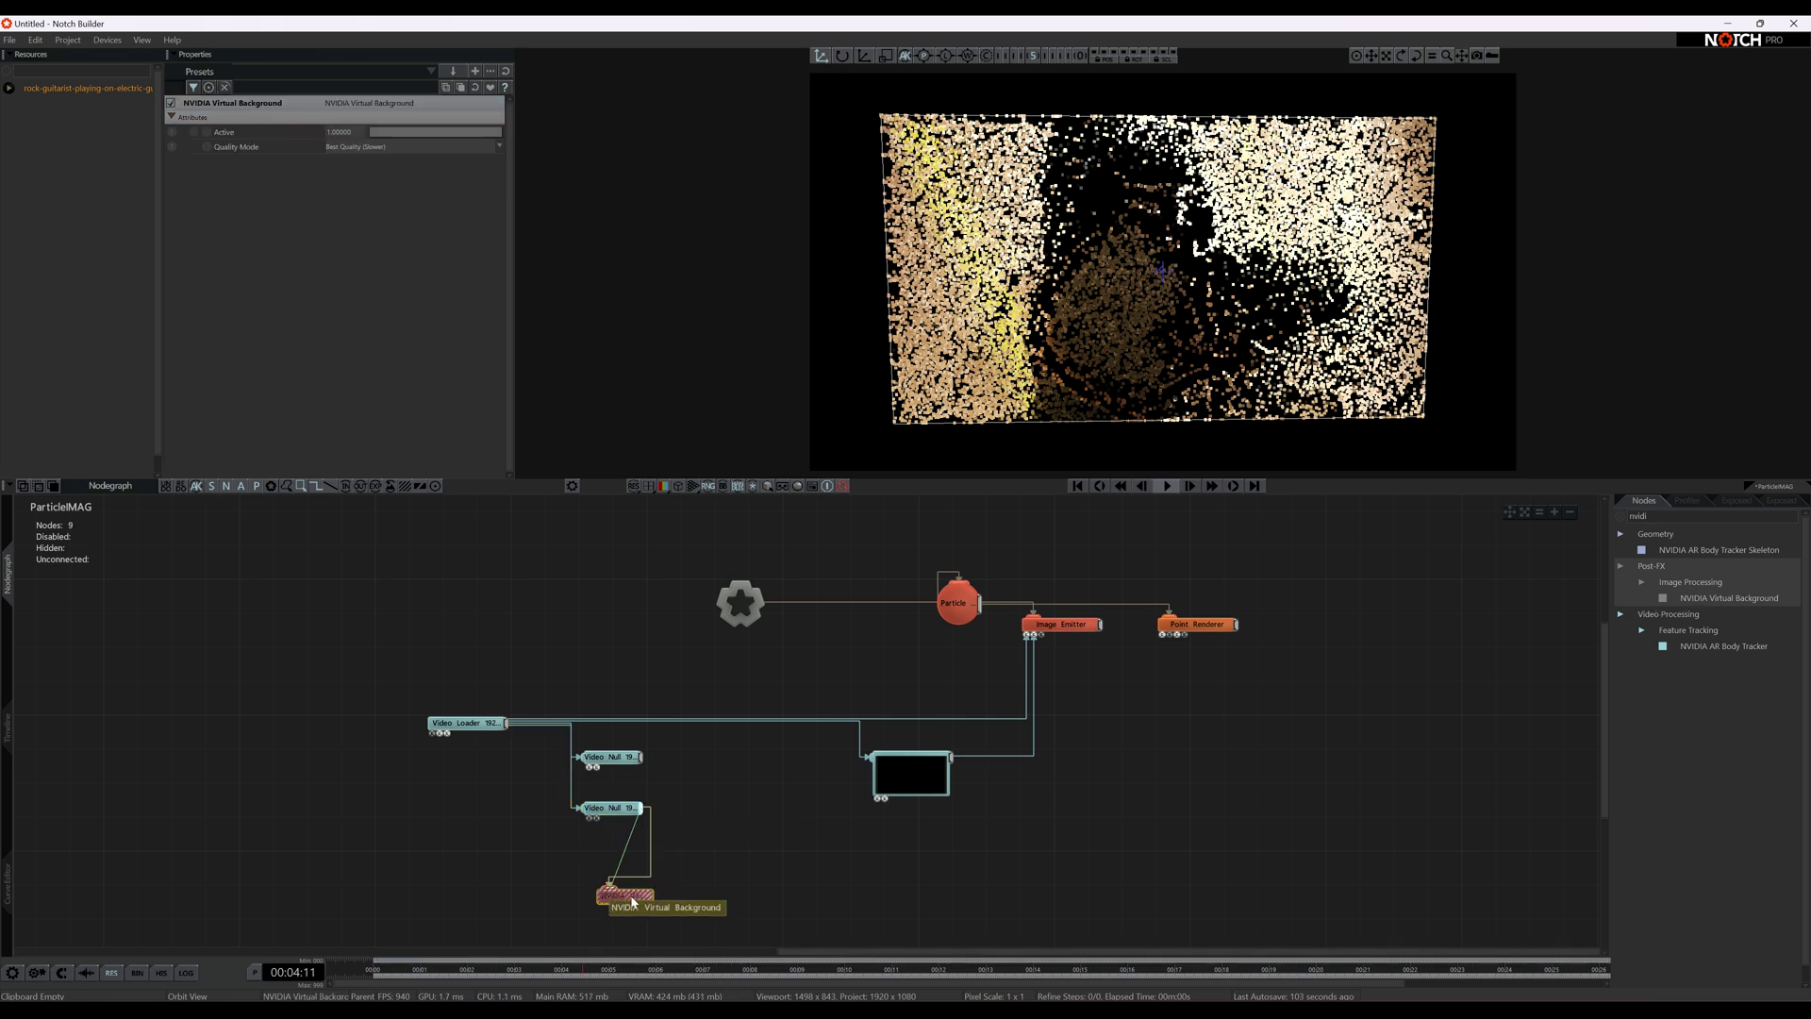
left_click_drag(629, 901, 679, 906)
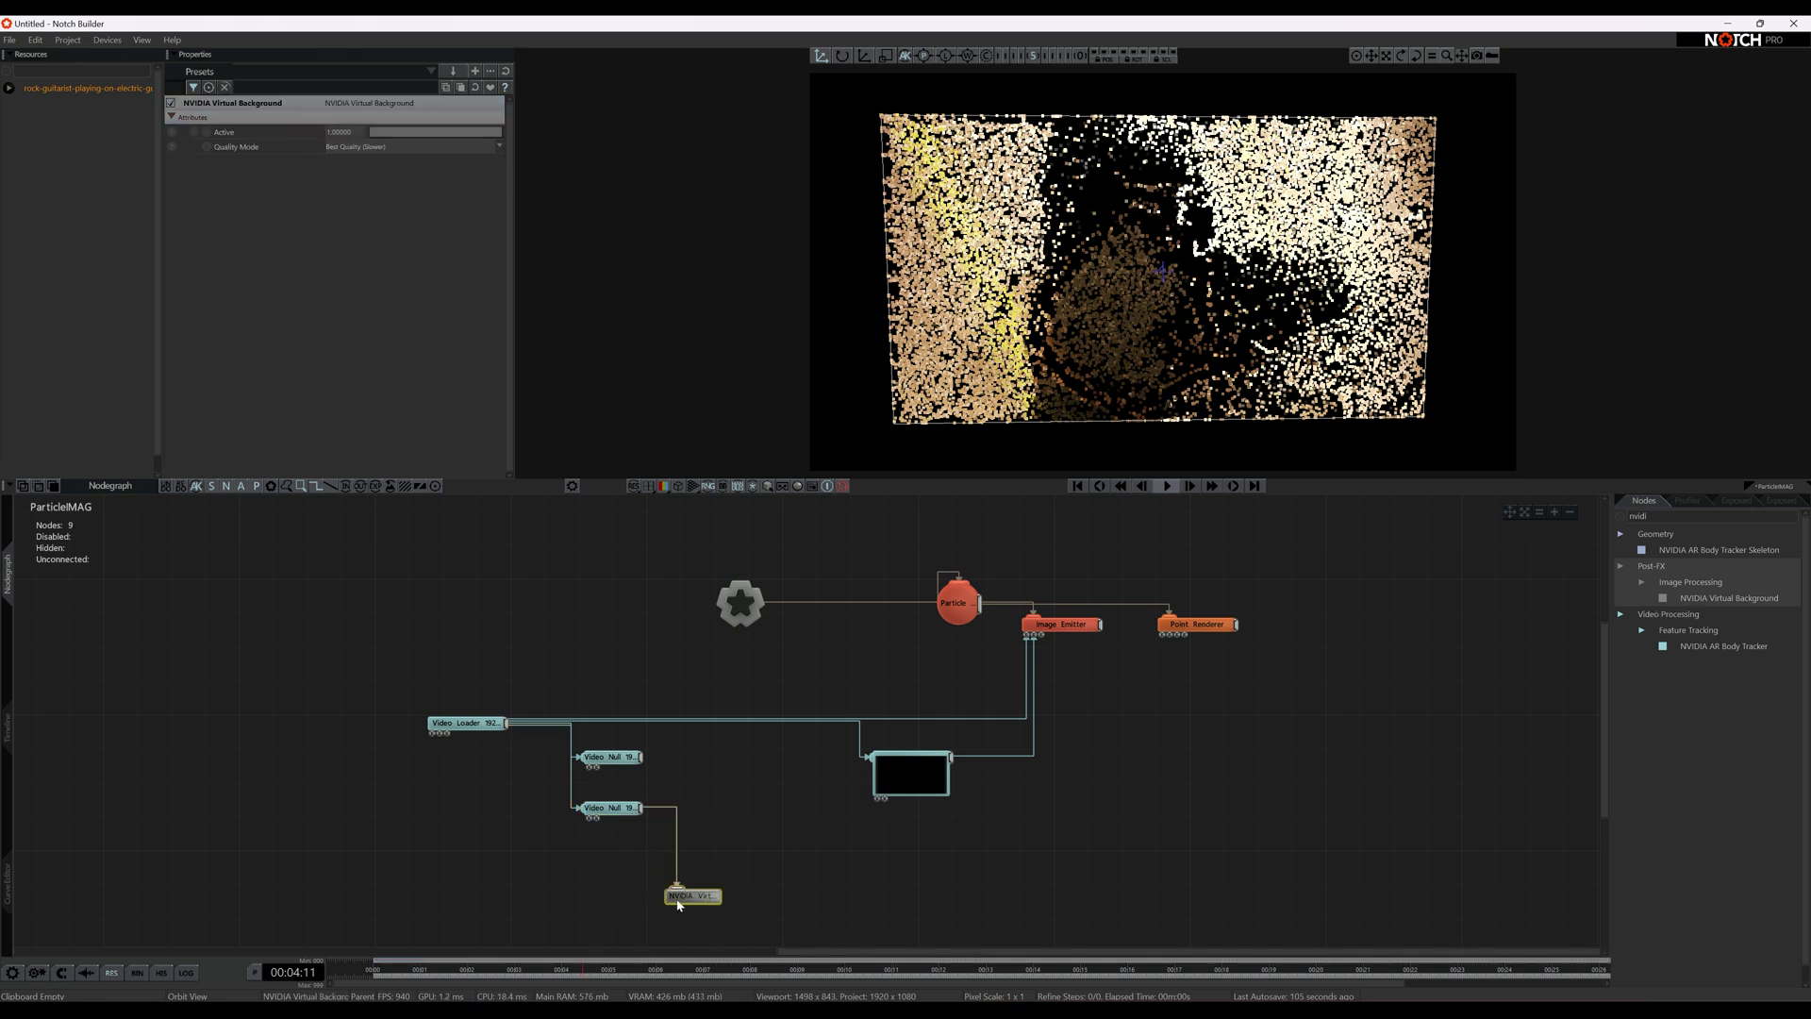
left_click(1167, 486)
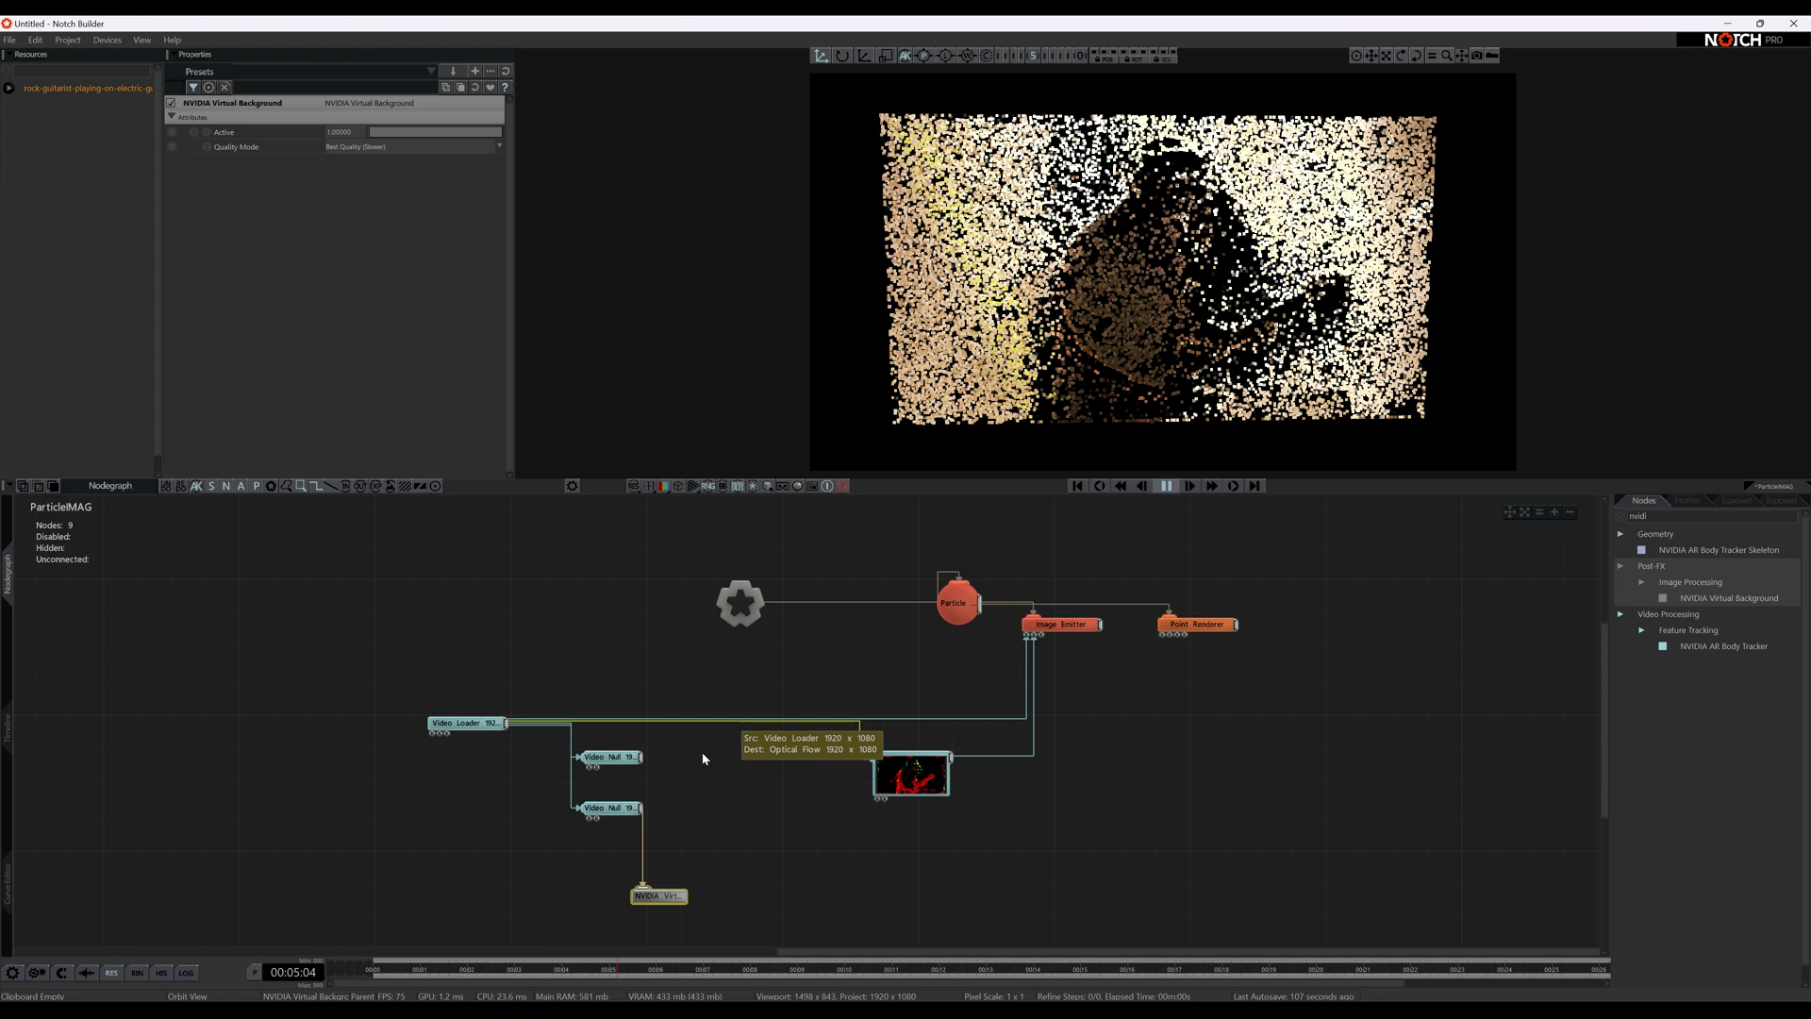
left_click(613, 808)
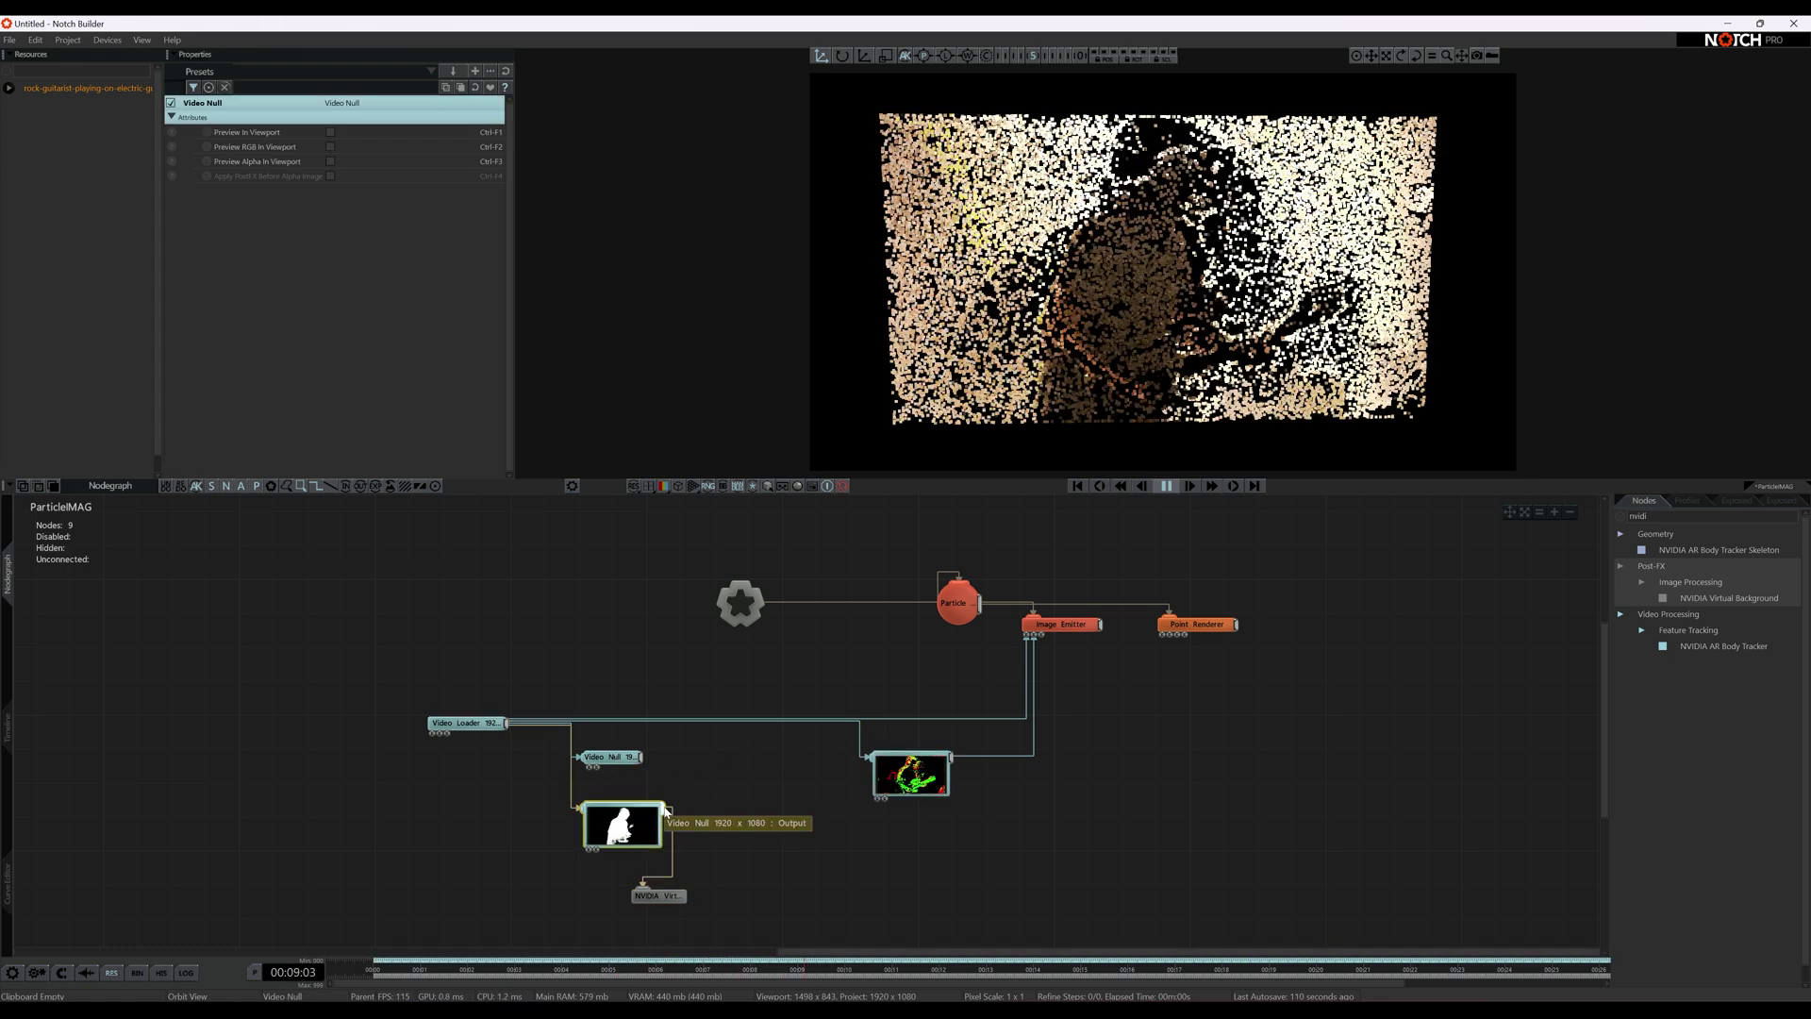
- Connect the masked Video Null into the upper one, and replace the Video Loader's link to the Image Emitter with the upper null's output
left_click_drag(652, 803, 592, 767)
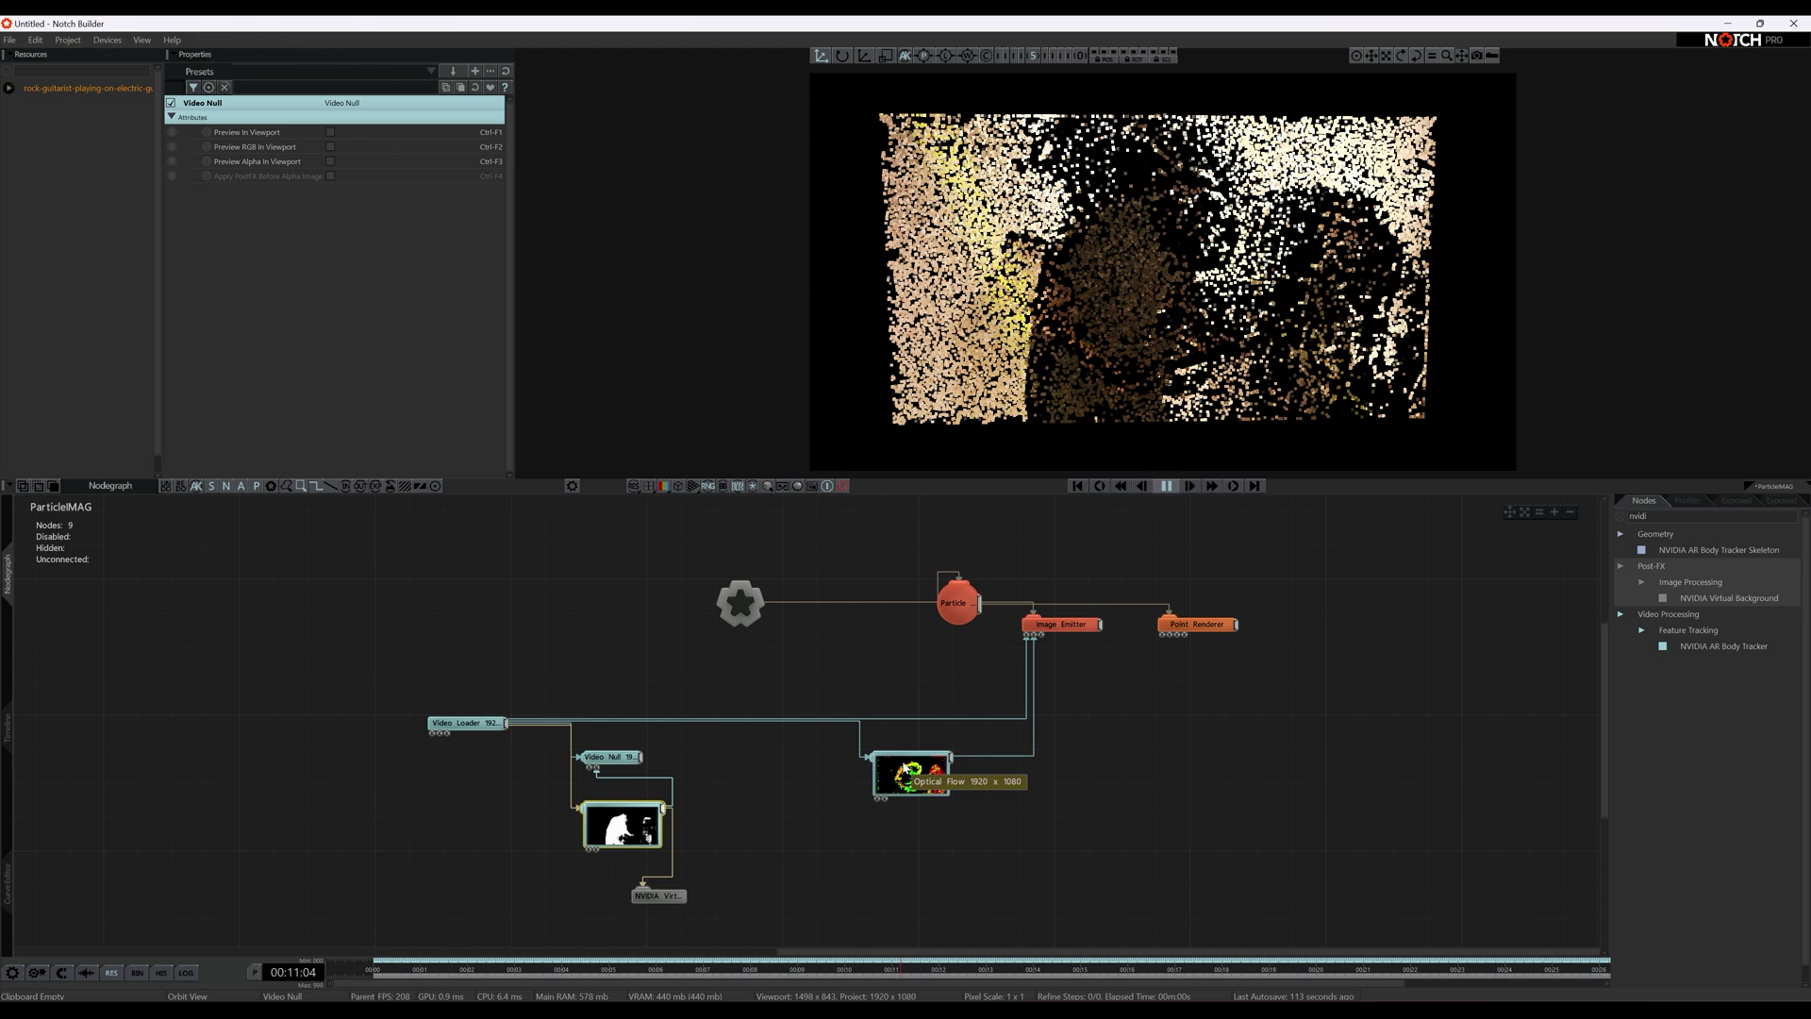
left_click(1027, 661)
key("Delete")
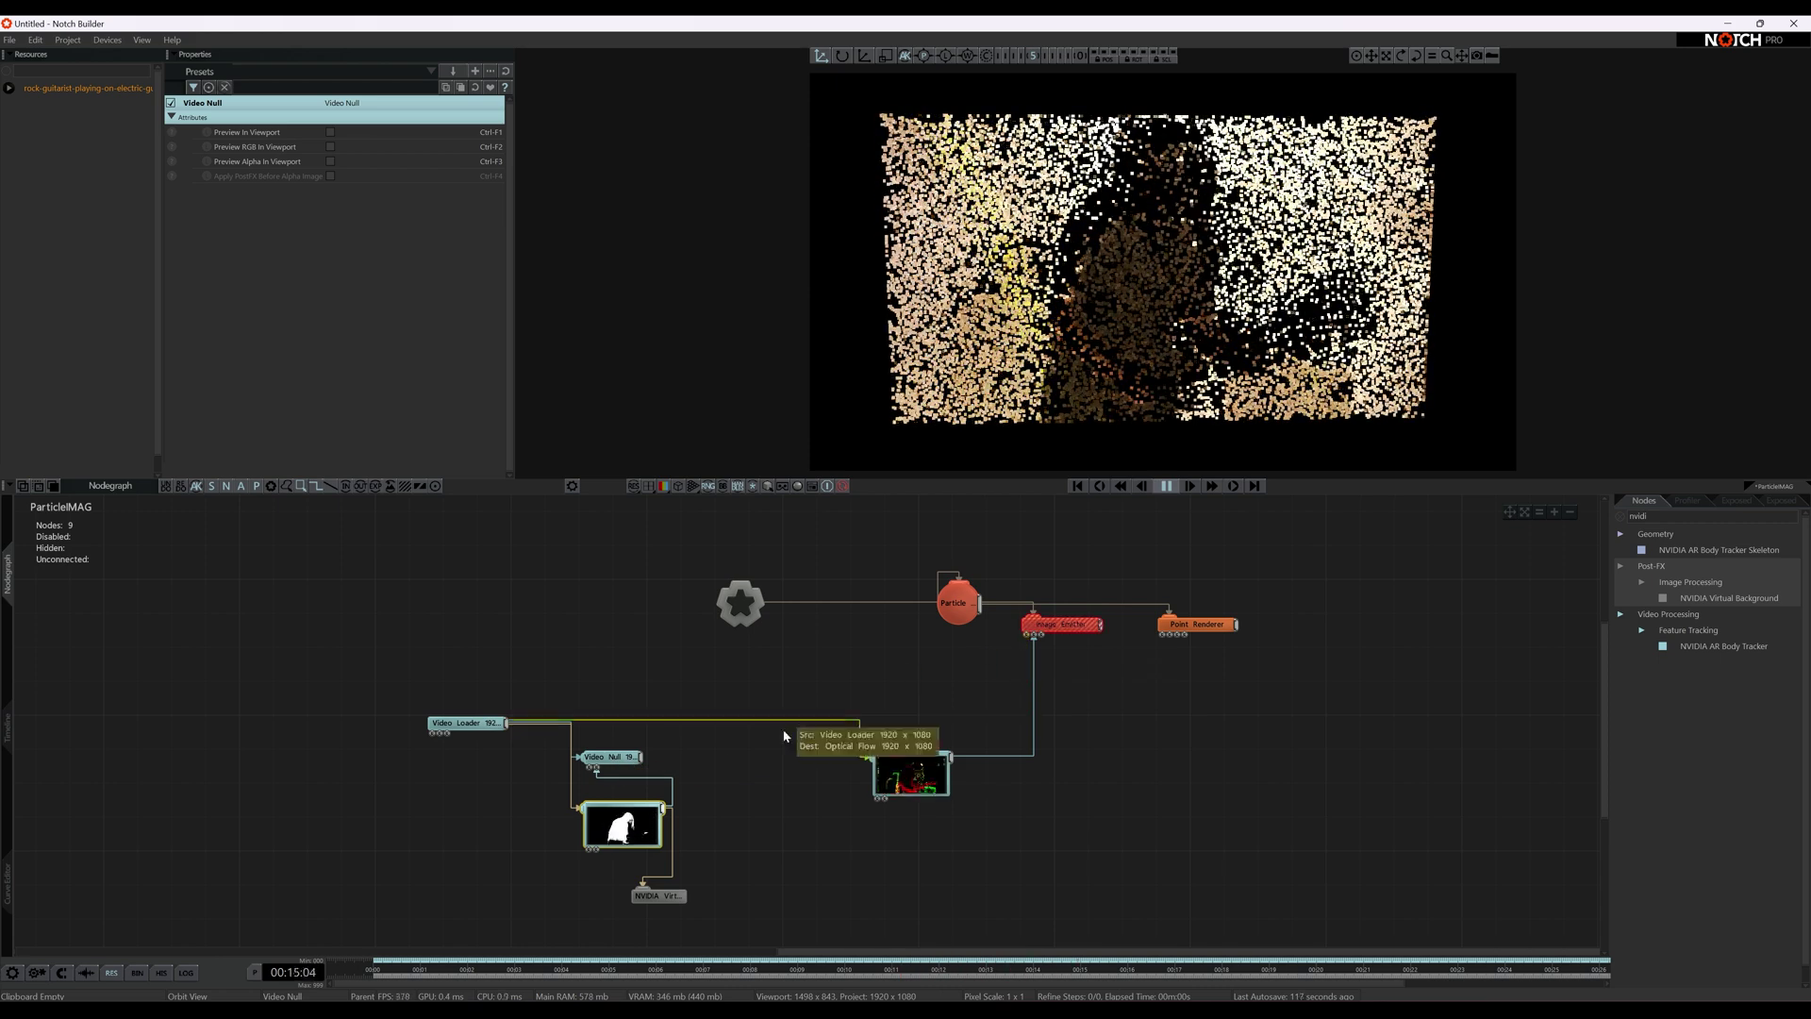
left_click_drag(615, 750, 781, 744)
left_click_drag(1011, 662, 1024, 638)
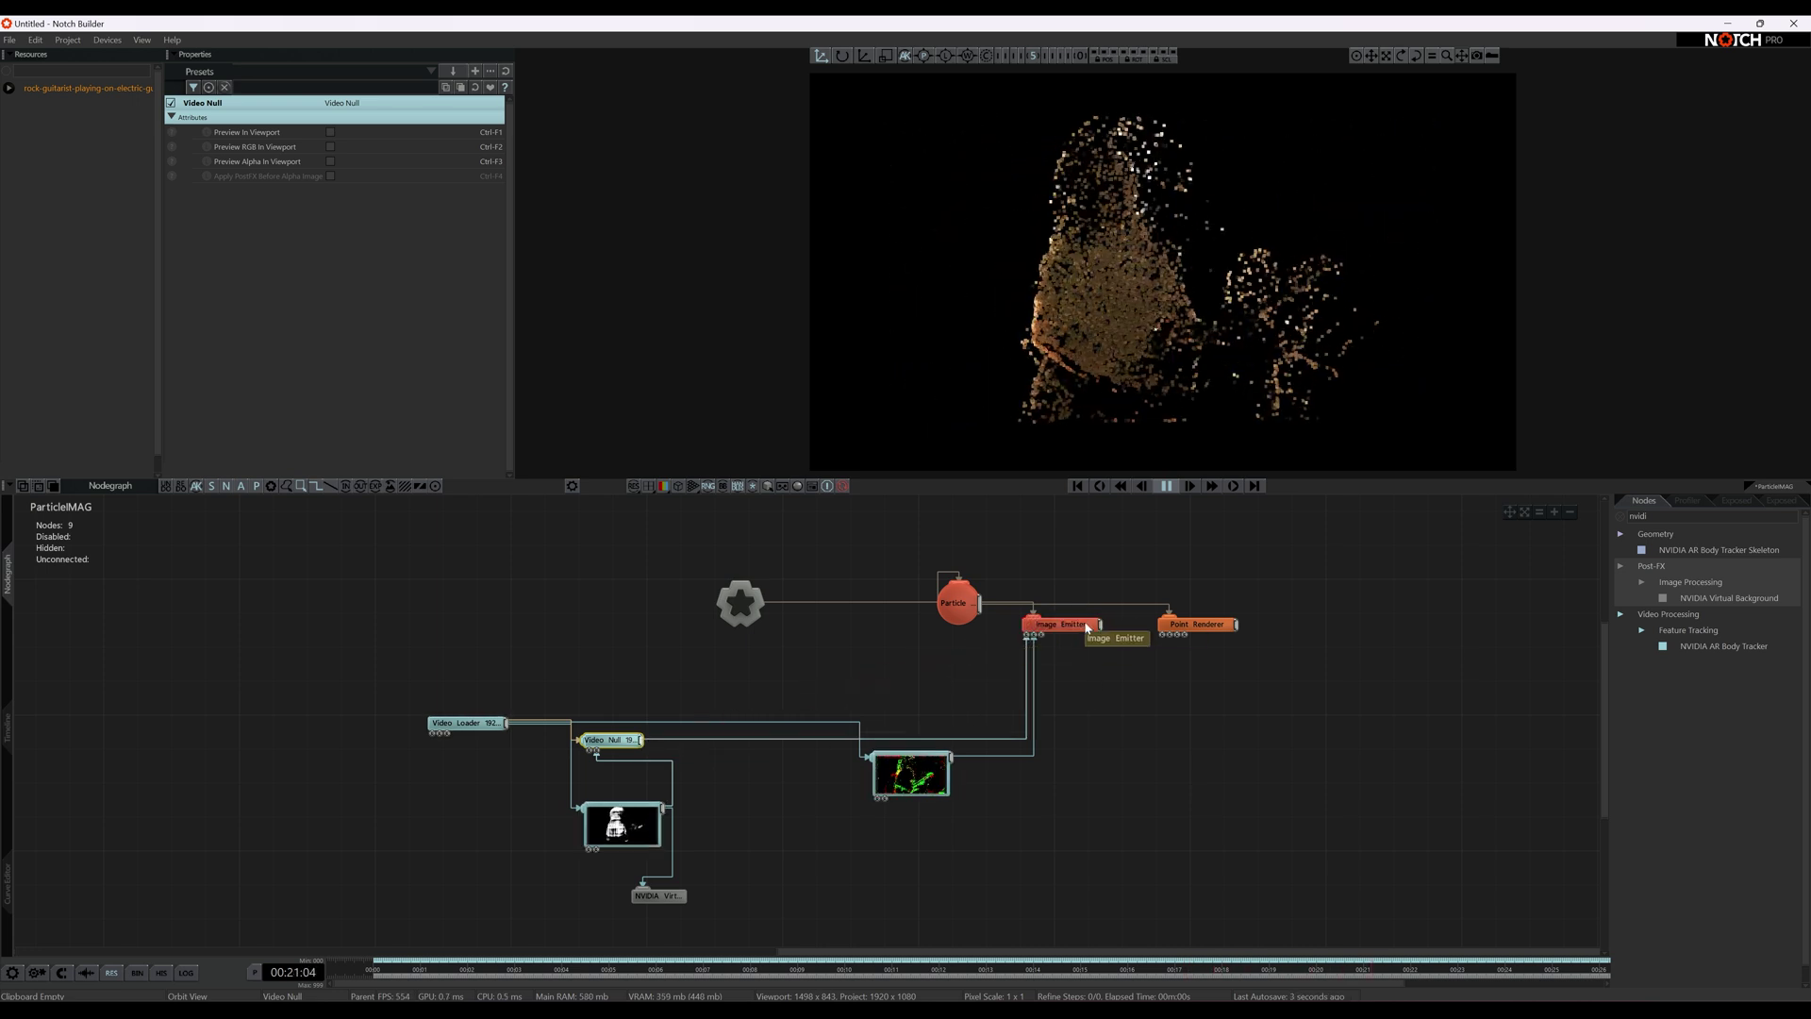
left_click(1166, 486)
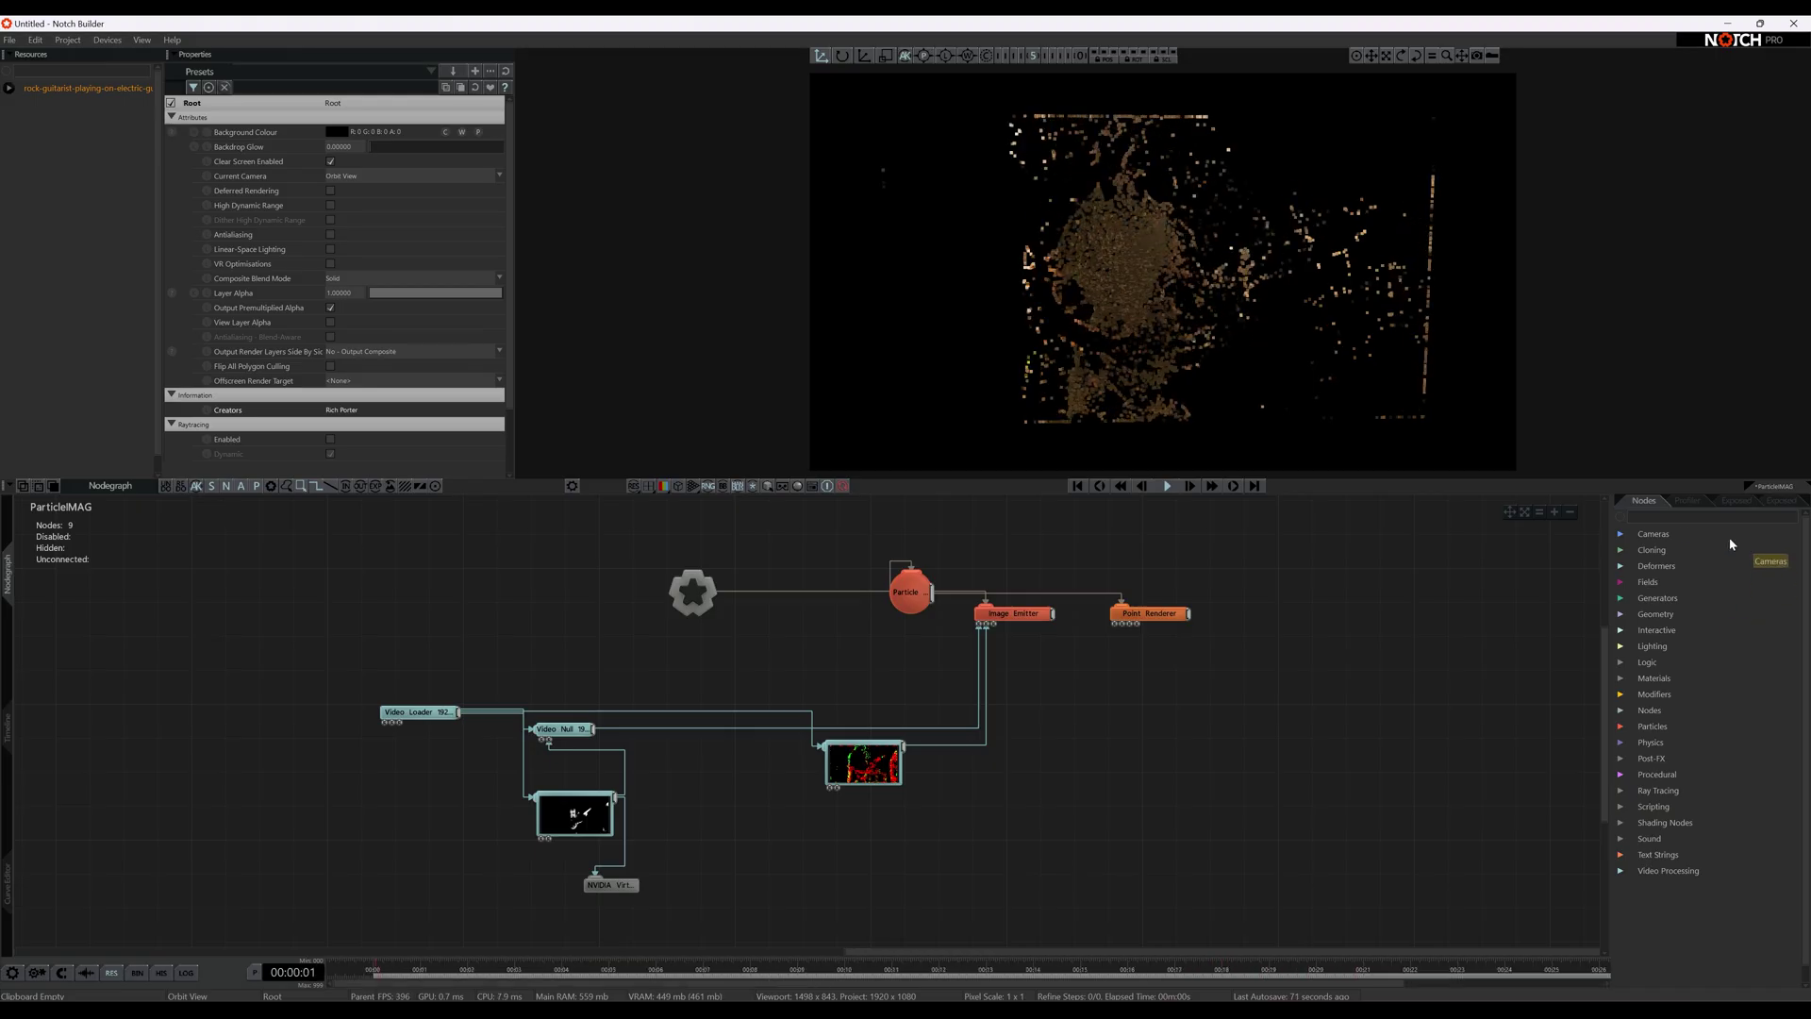
- Add an Image Plane to the Root, fed by the Video Loader, with its Aspect-Based Scaling Mode set to Scale X
type("image plane")
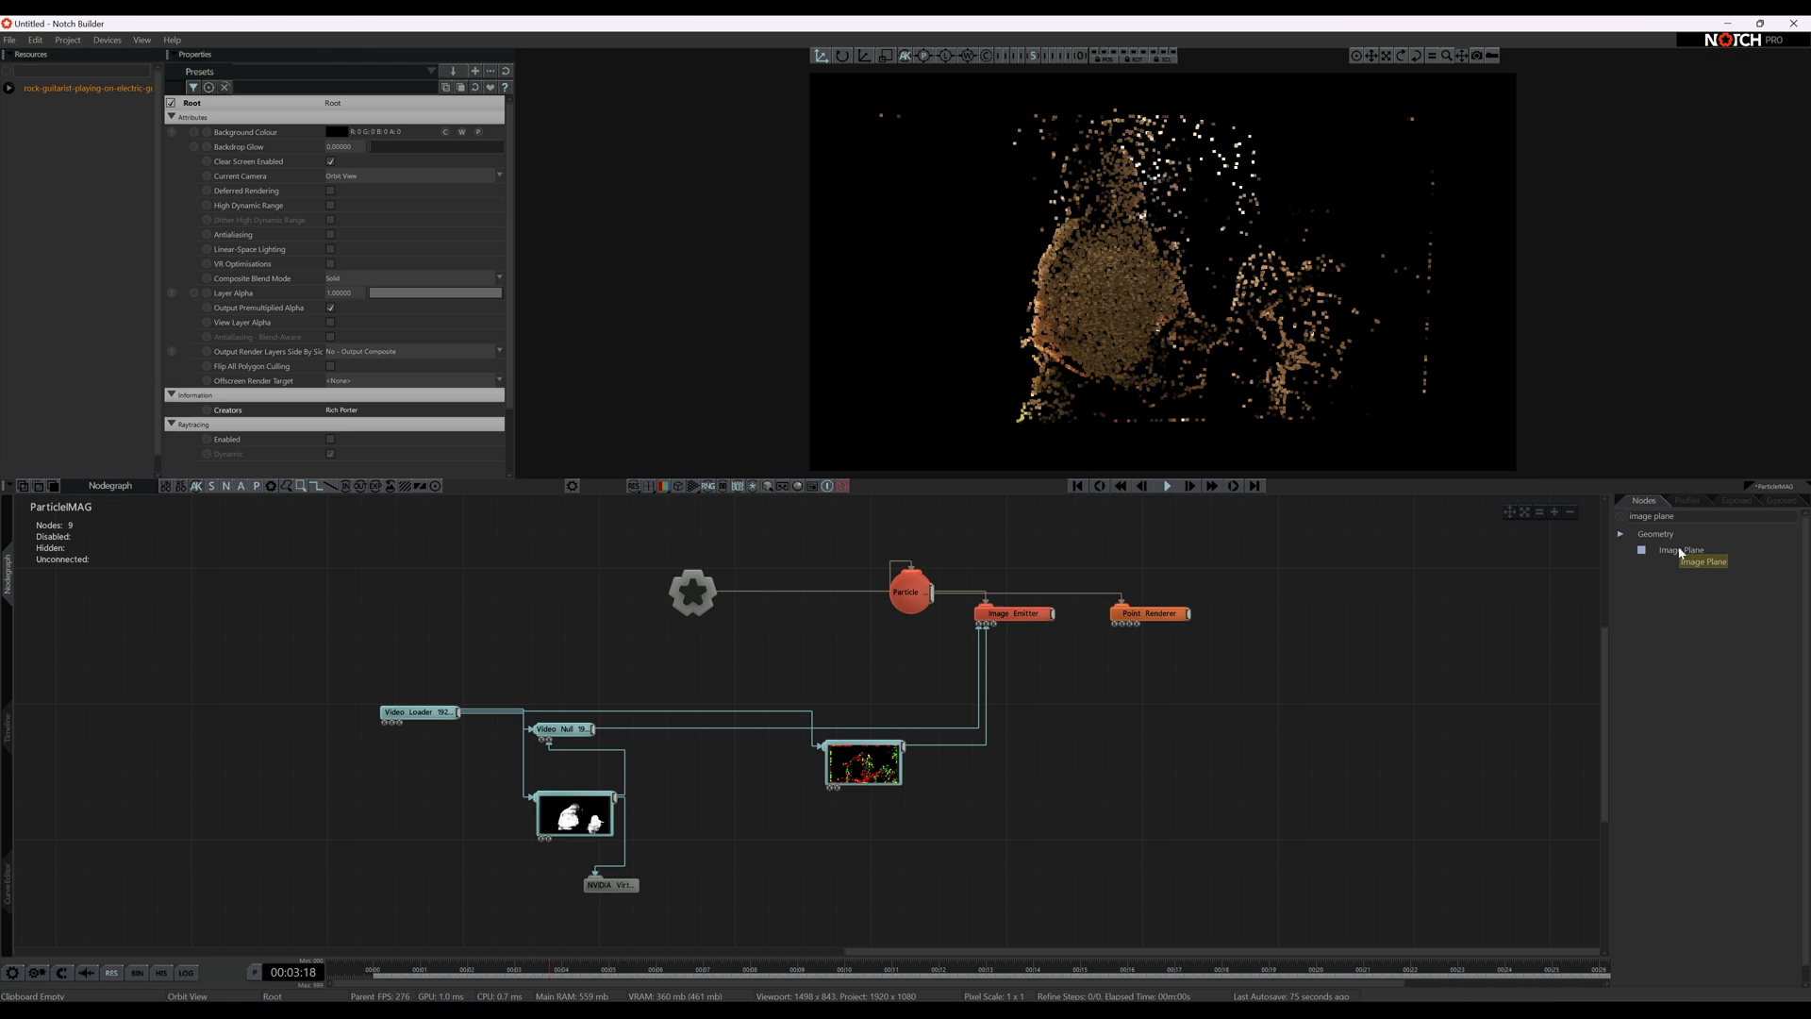
left_click_drag(623, 601, 608, 603)
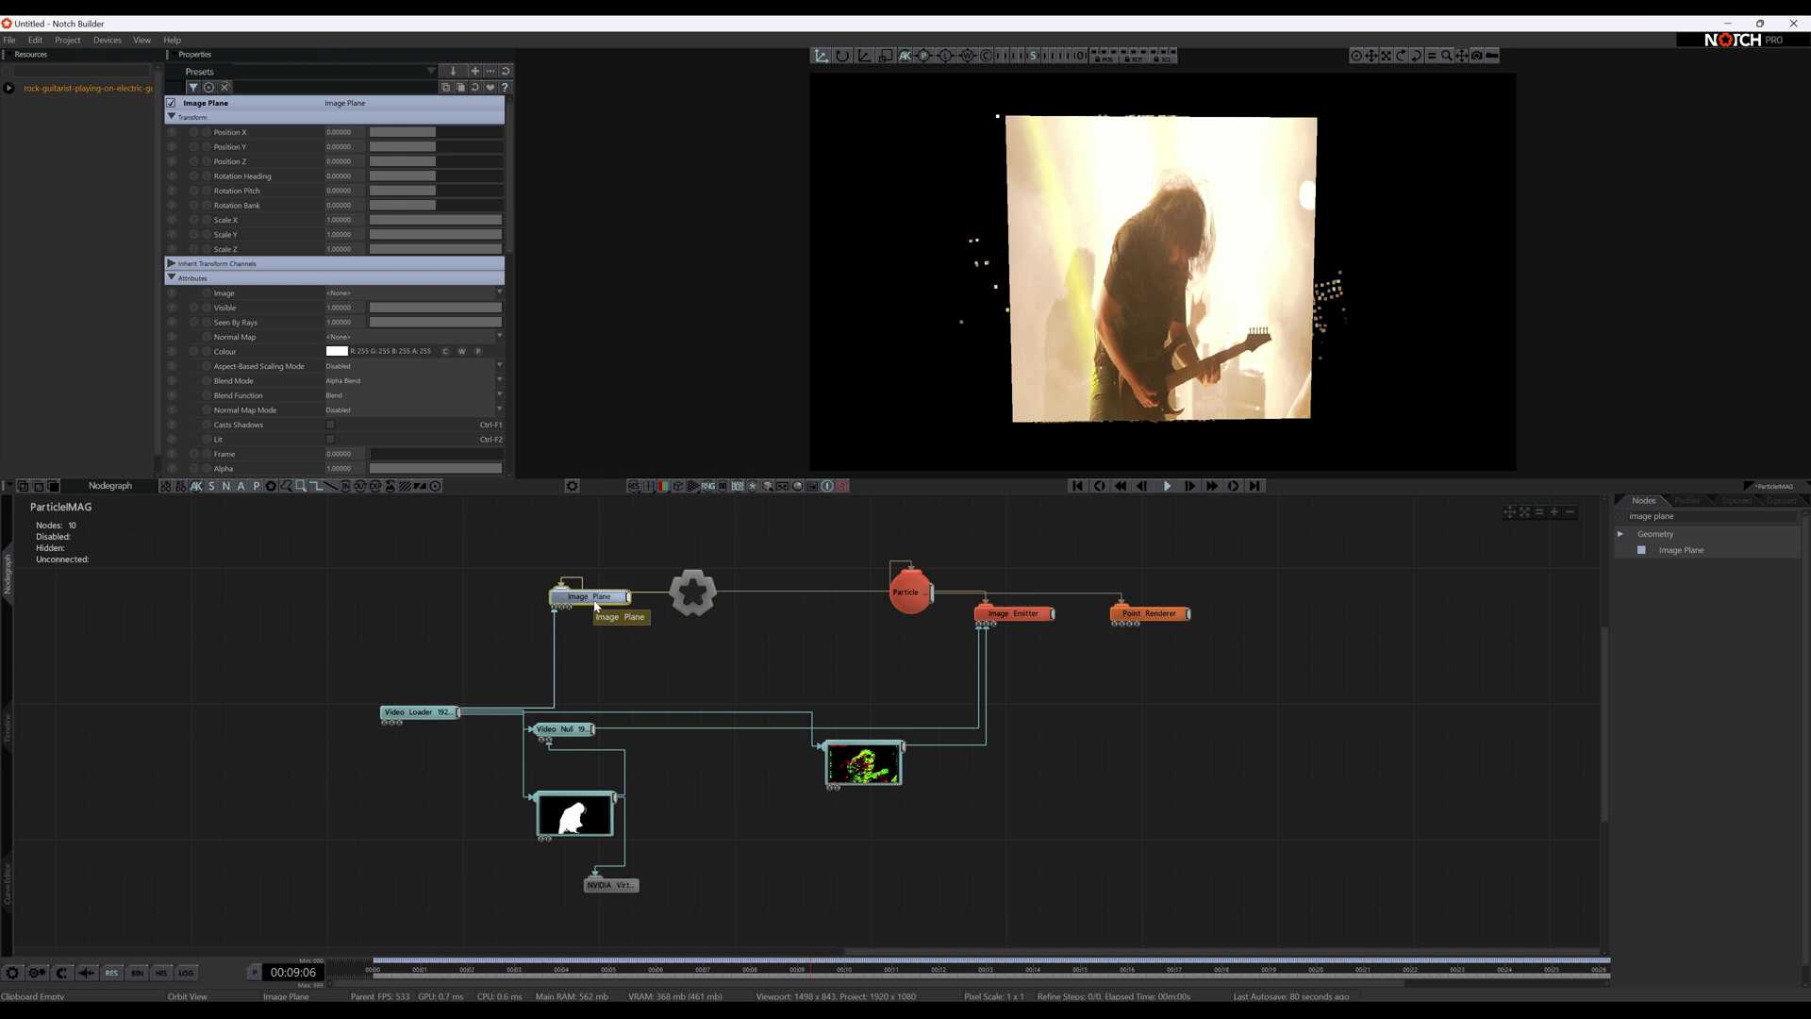
left_click_drag(592, 597, 575, 614)
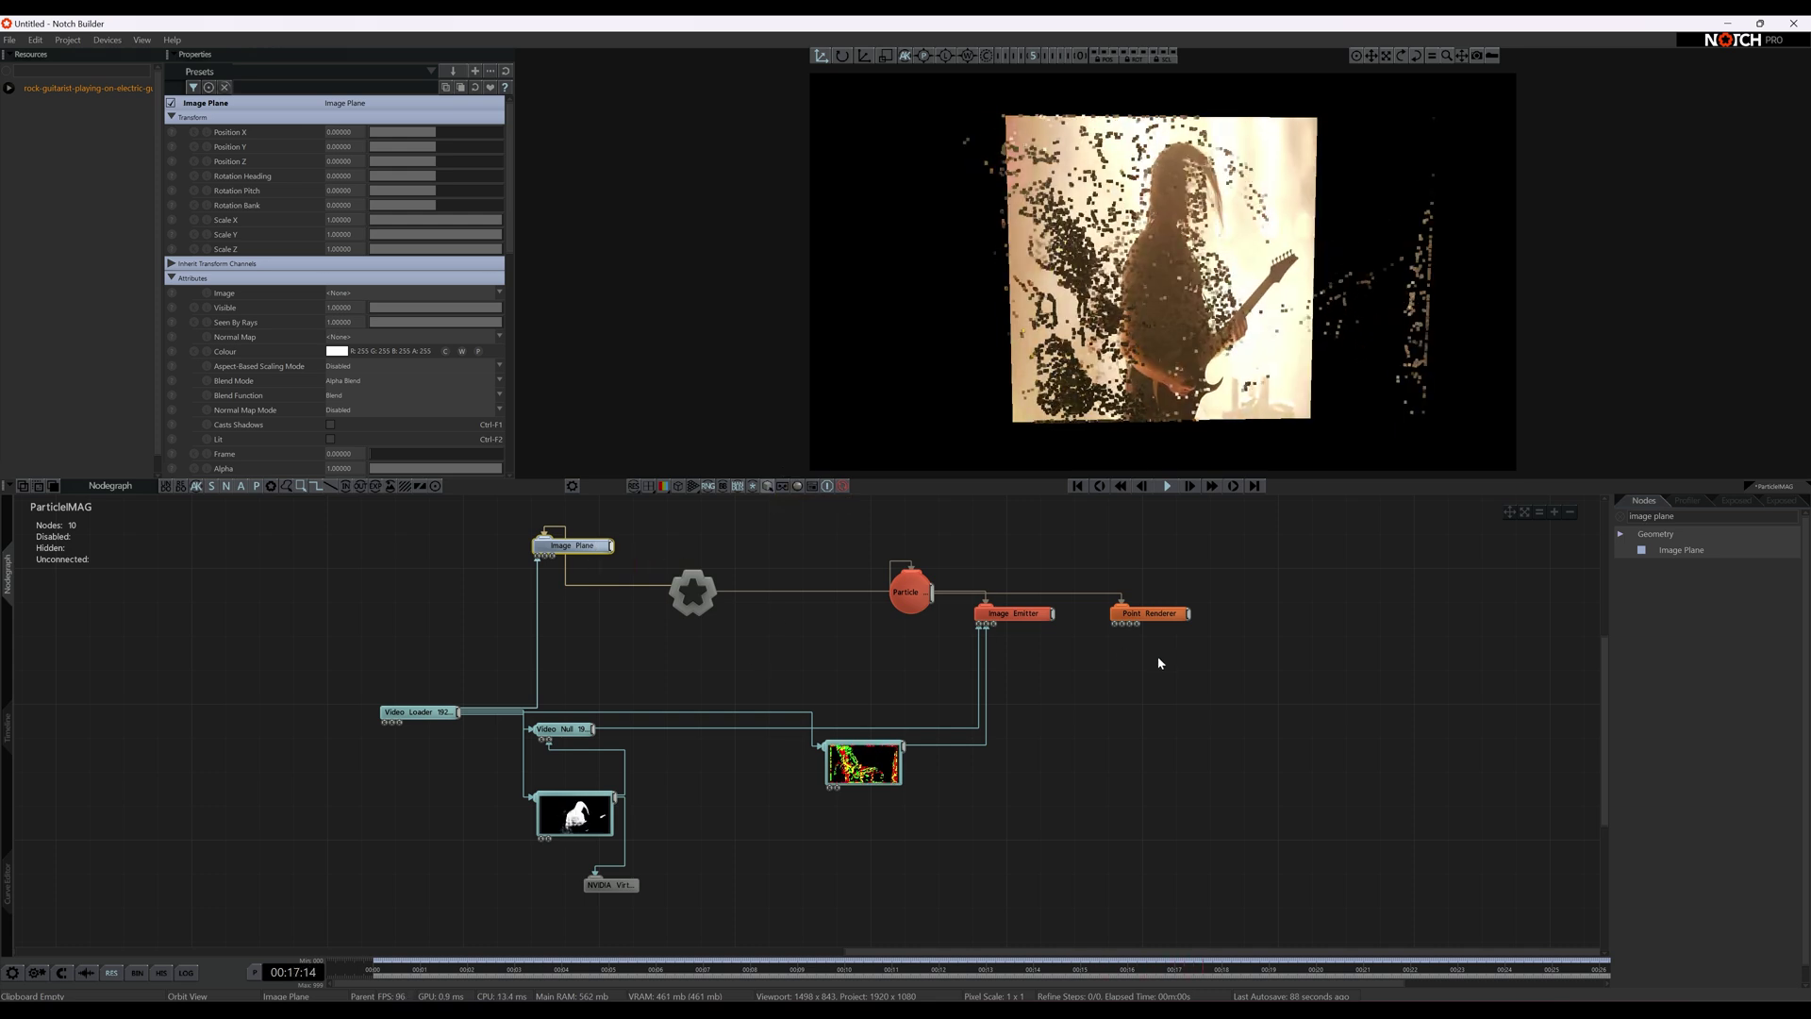
left_click(348, 367)
left_click(349, 389)
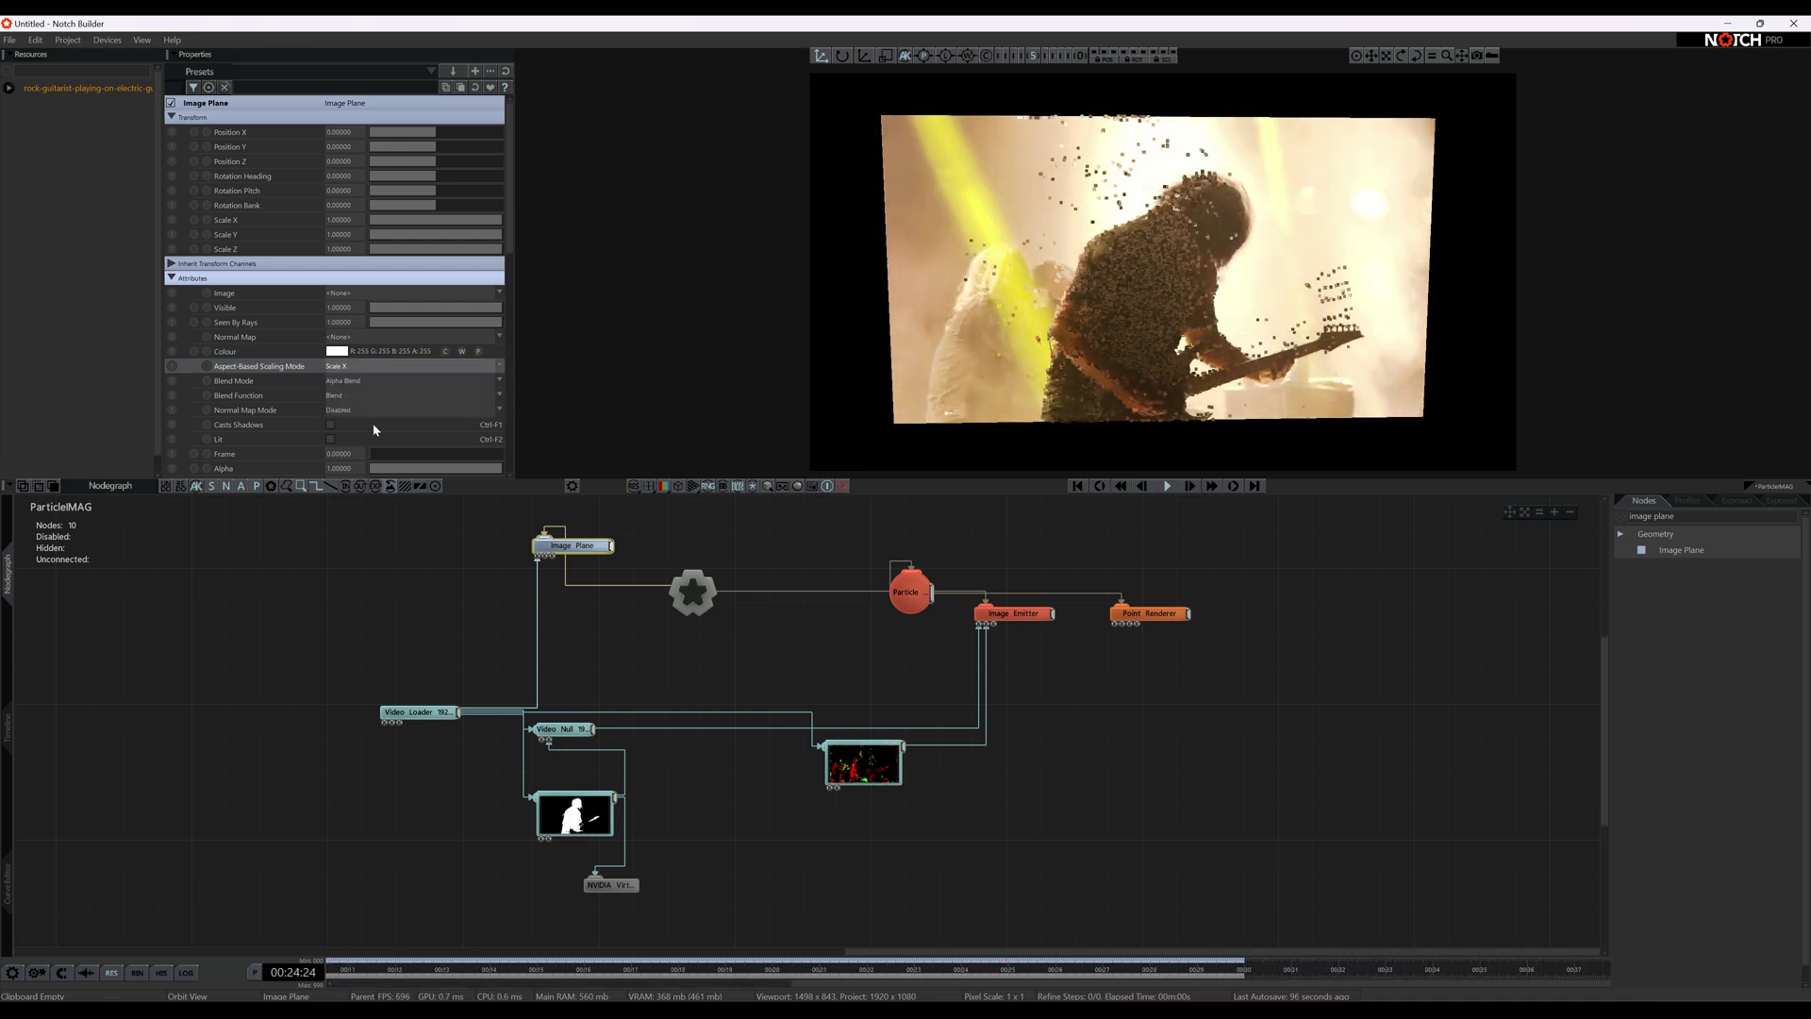
- Add a Camera connected to the Root node and set its Position Z to -3
left_click(1617, 515)
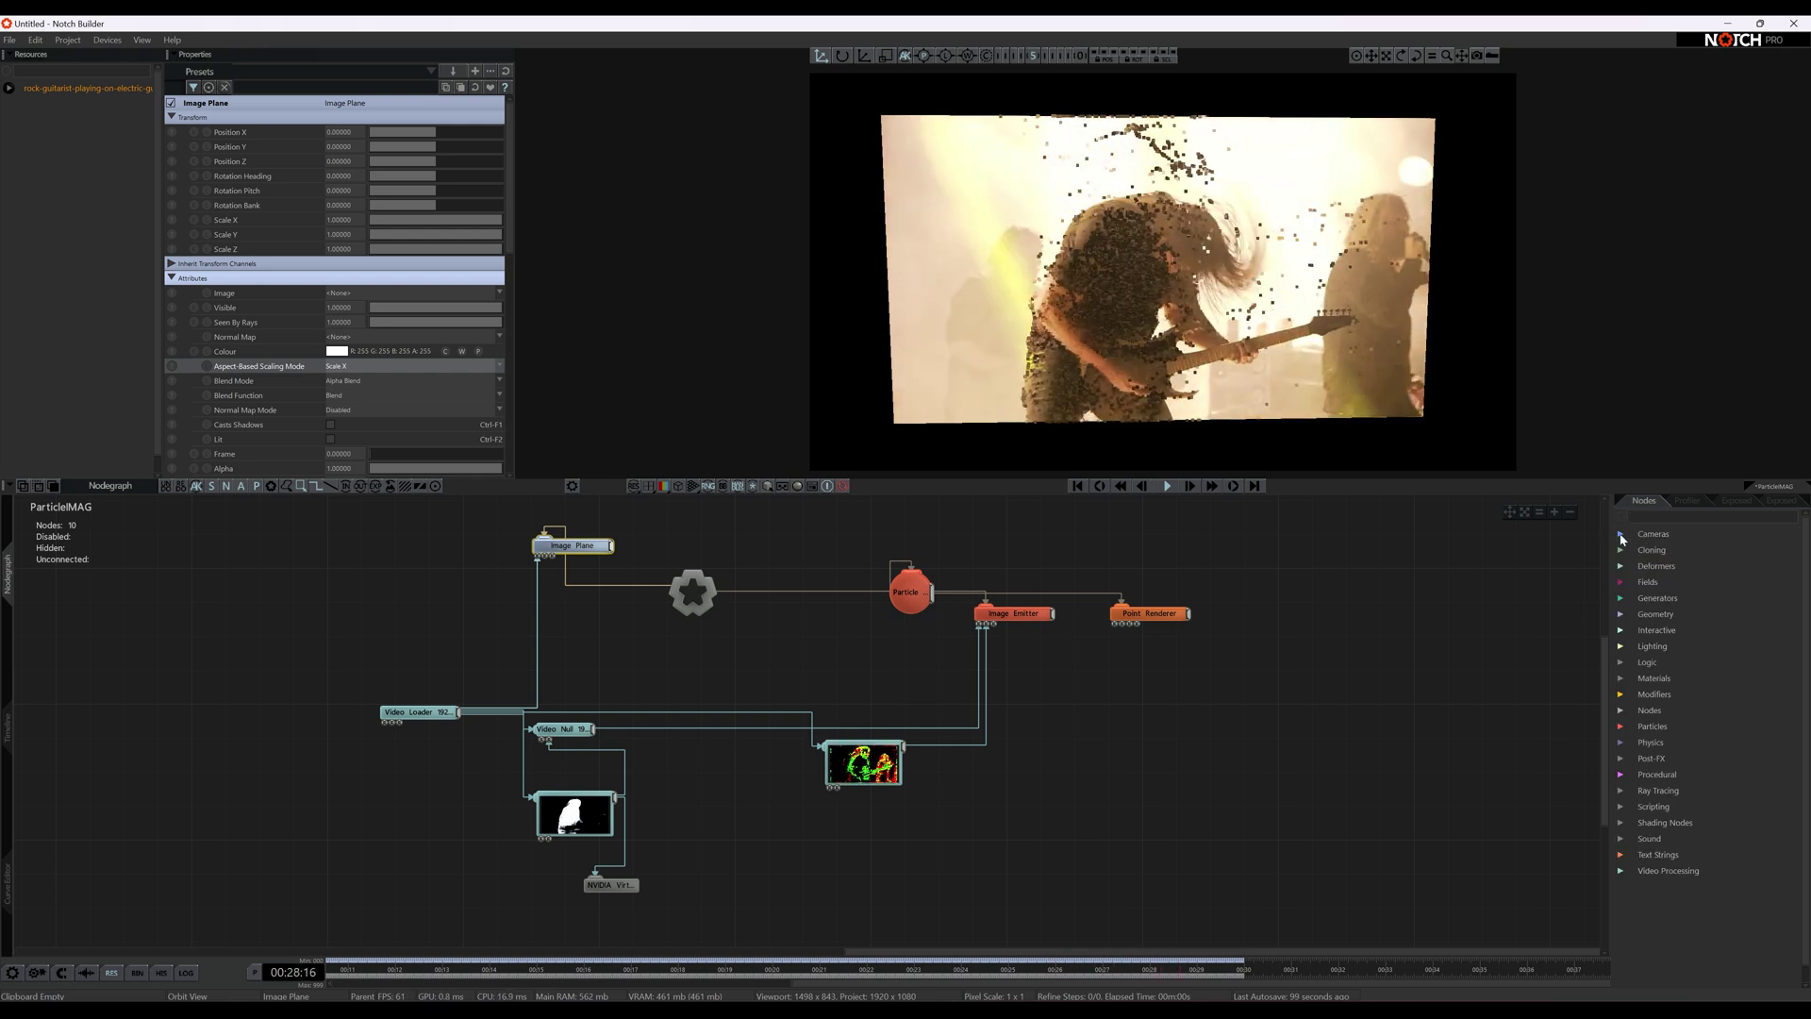
left_click(1627, 533)
left_click_drag(1673, 554, 309, 600)
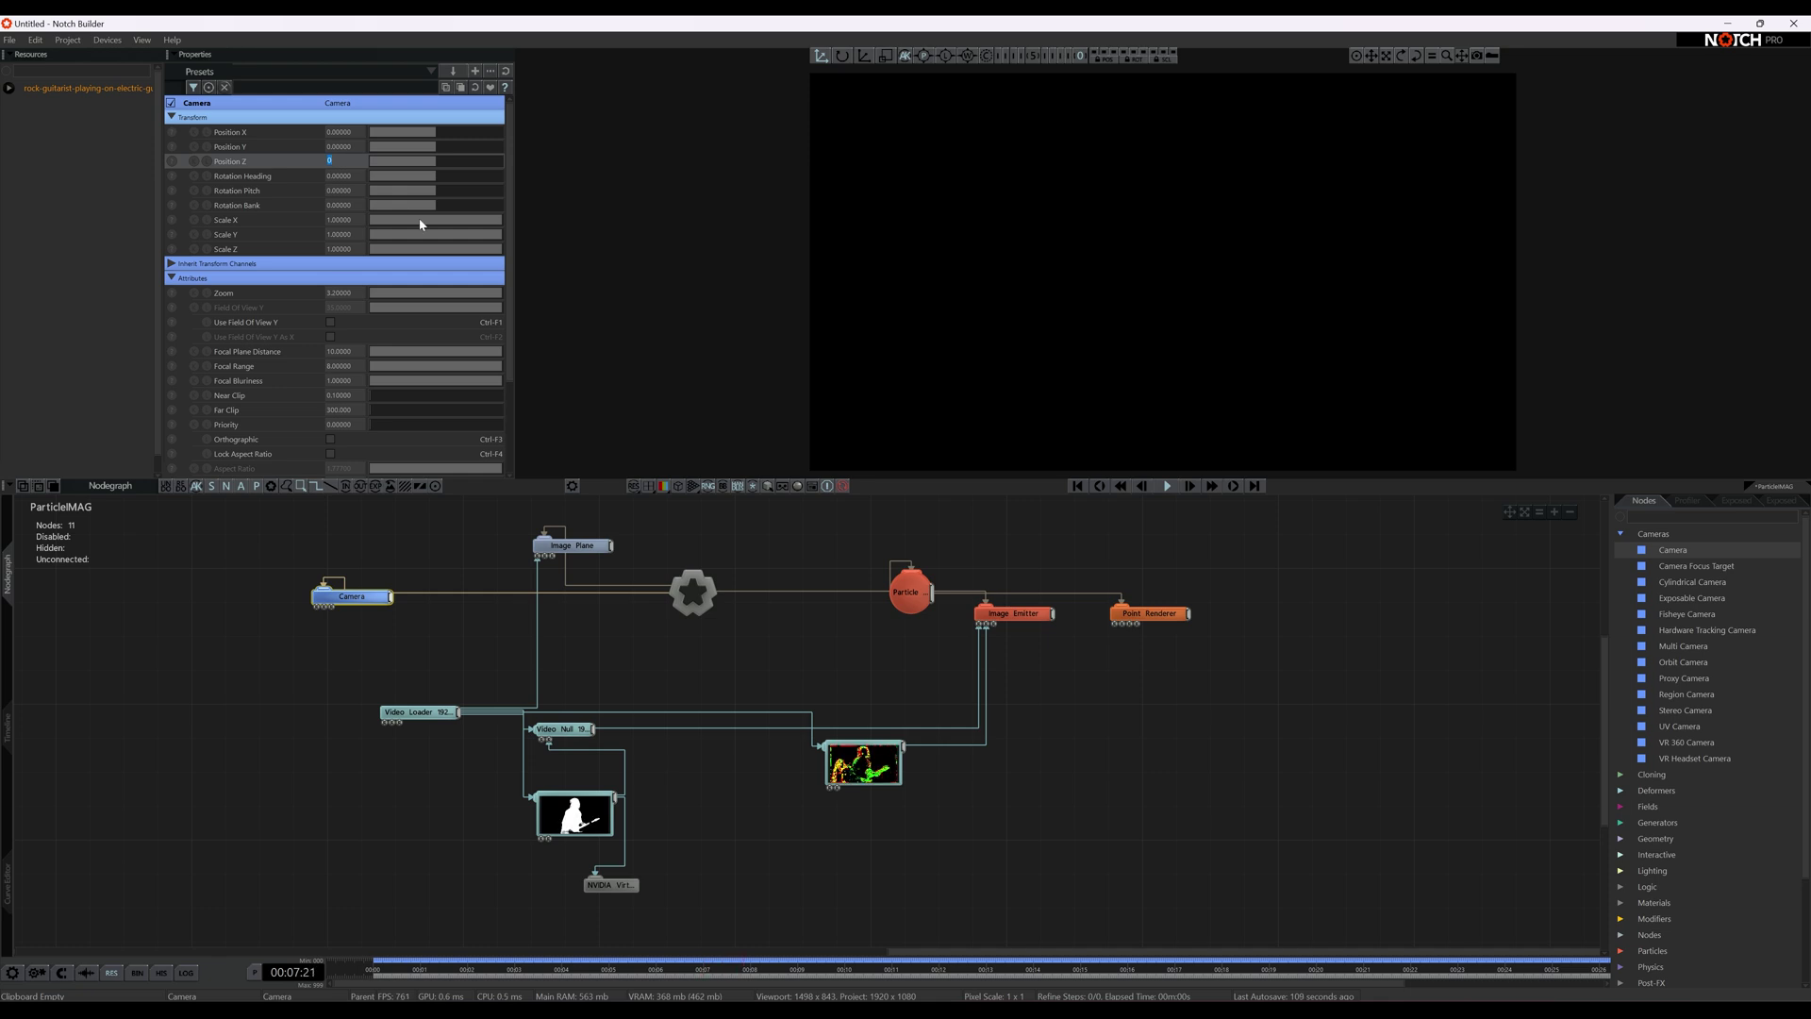
type("-3")
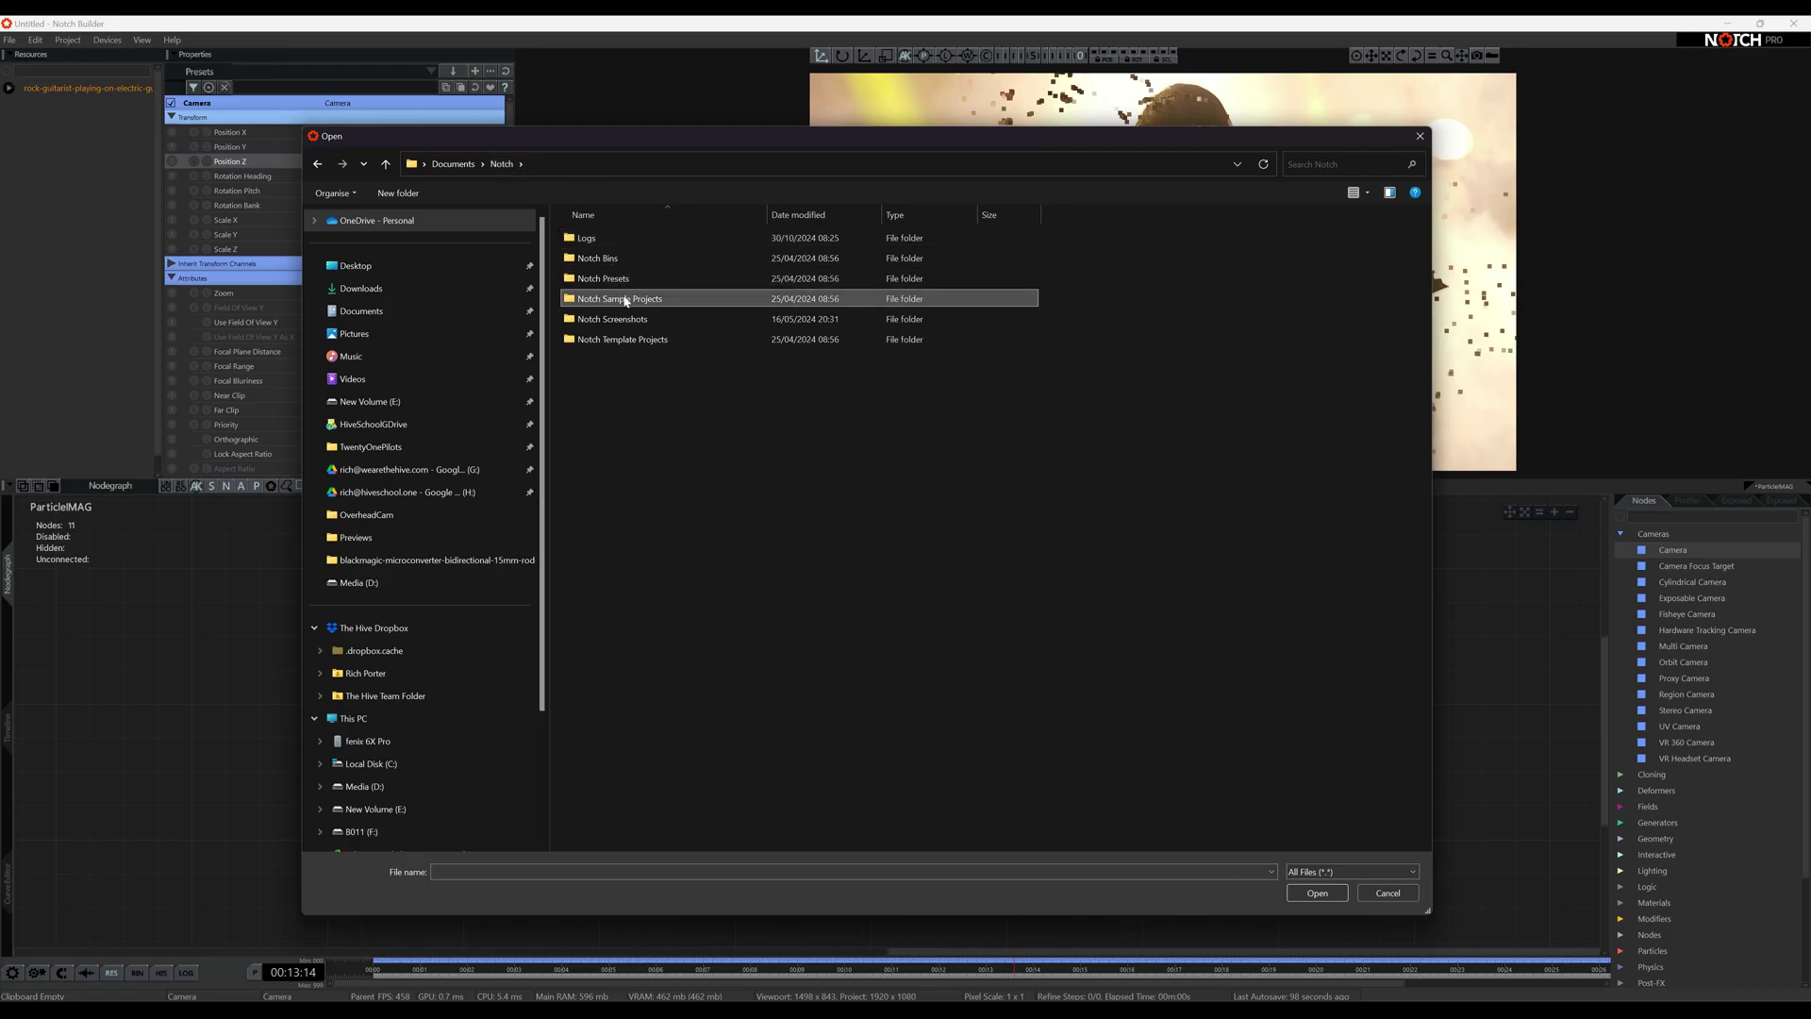
- Import gradient_circle_b_alpha.tga from the Sample Resources folder of Notch Sample Projects as a project resource
double_click(626, 300)
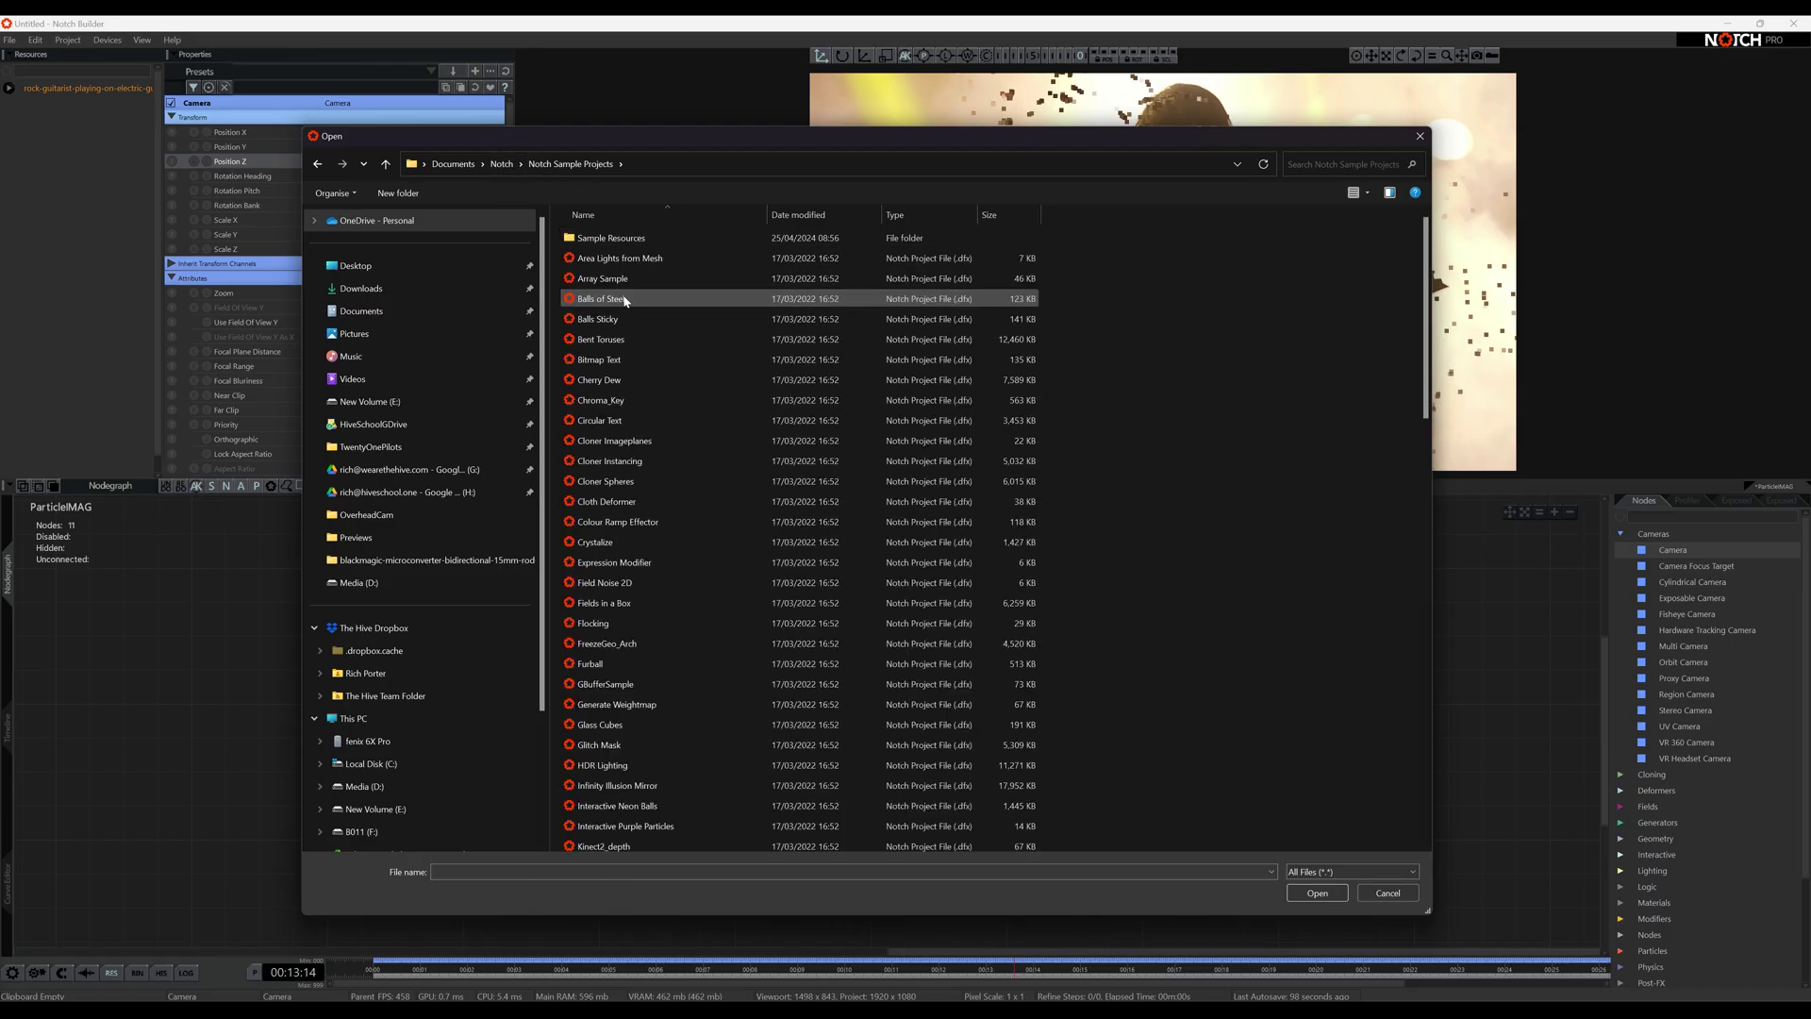
double_click(613, 241)
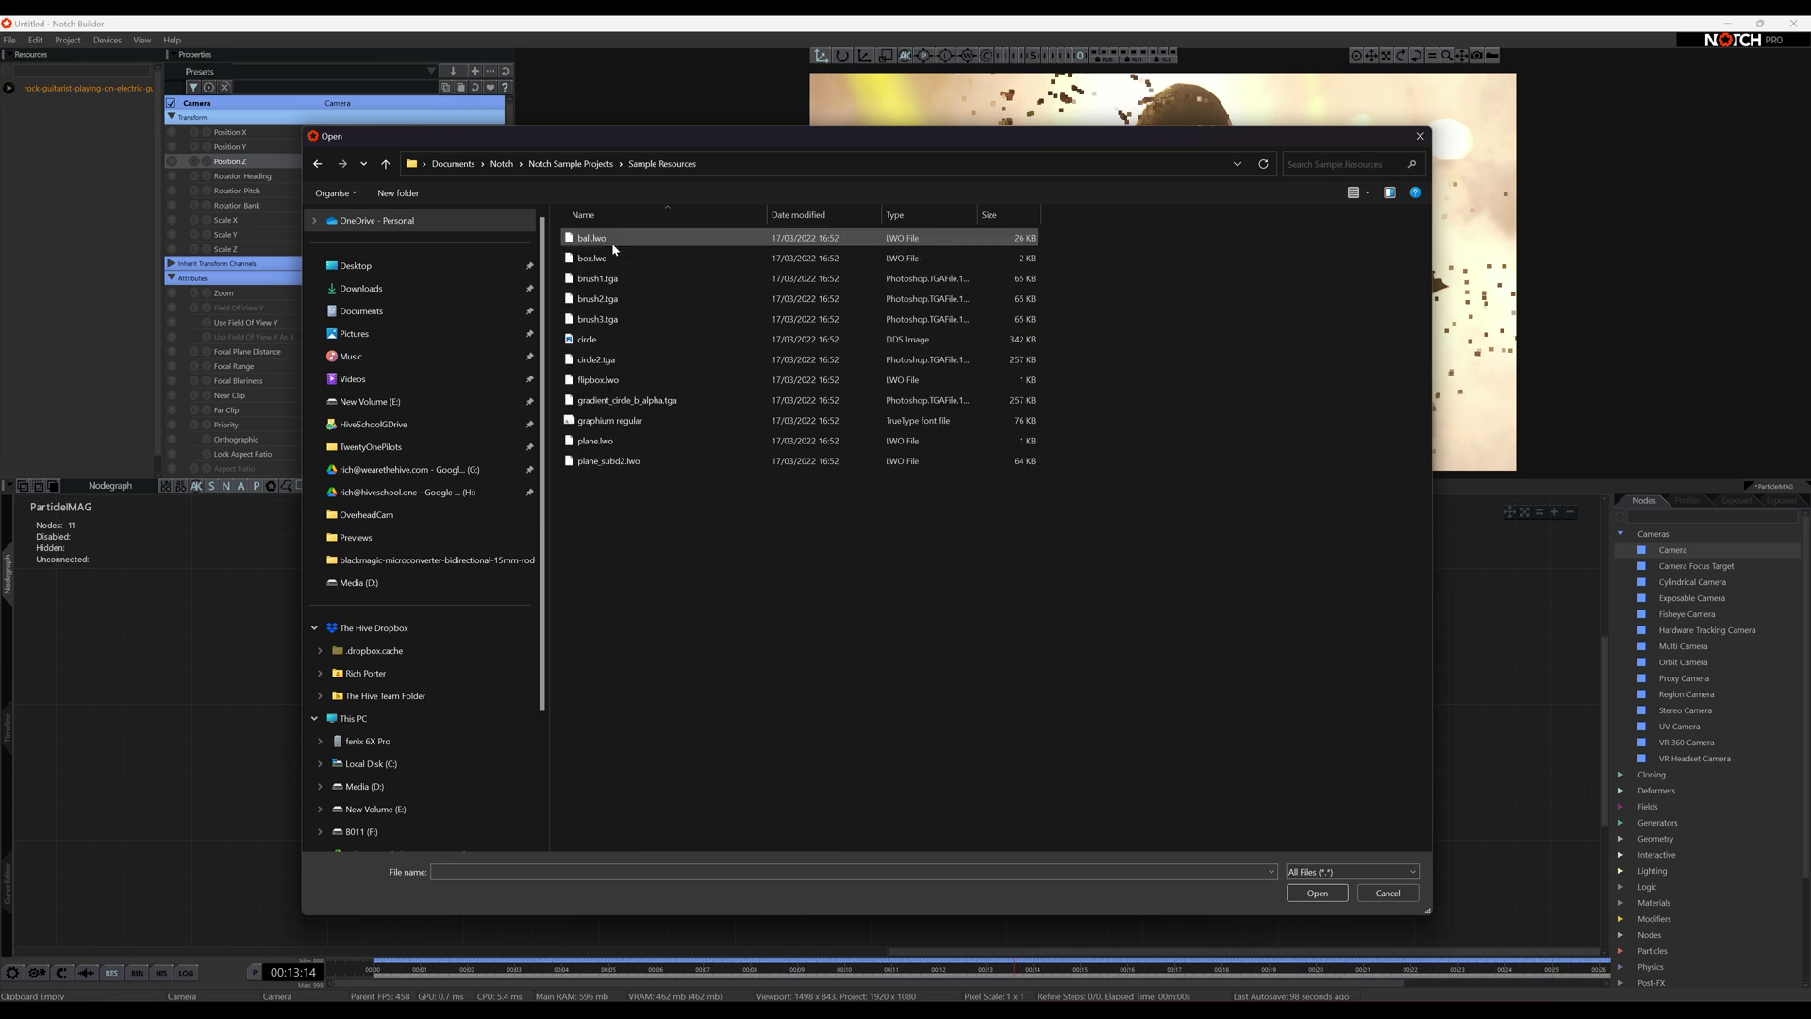
double_click(640, 401)
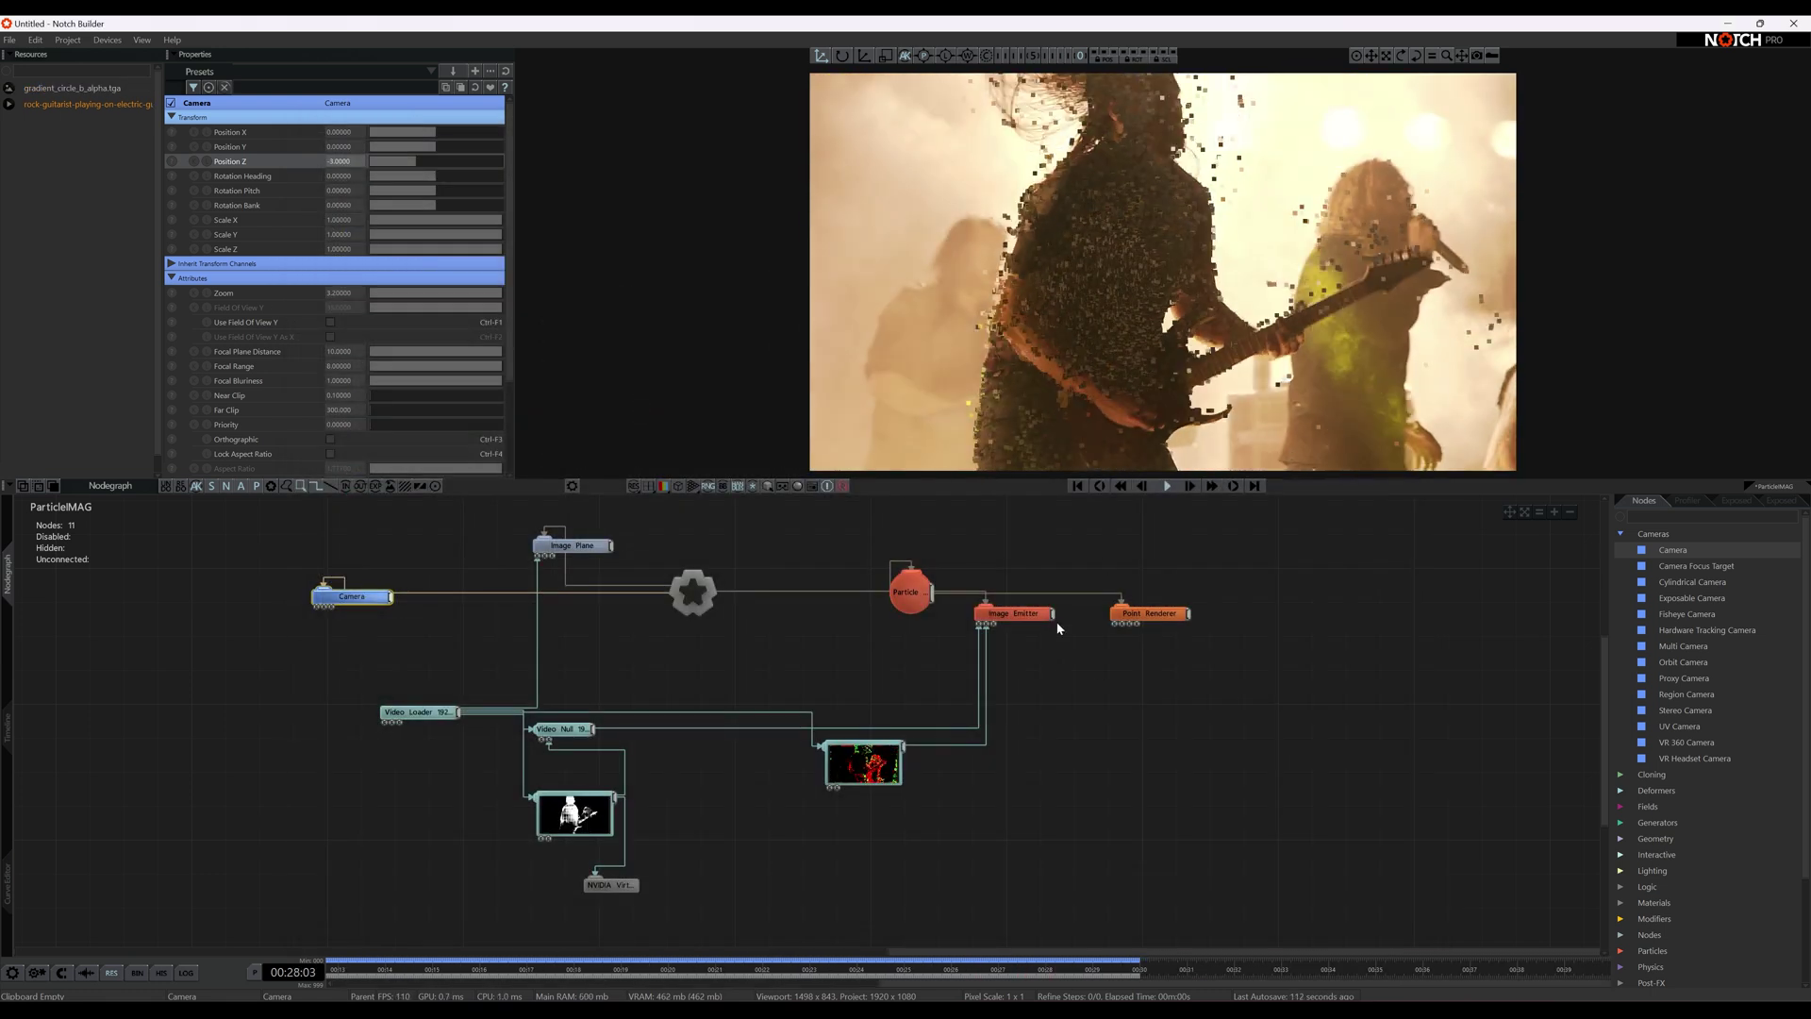
- Set the Point Renderer's Texture to gradient_circle_b_alpha.tga
left_click(1125, 615)
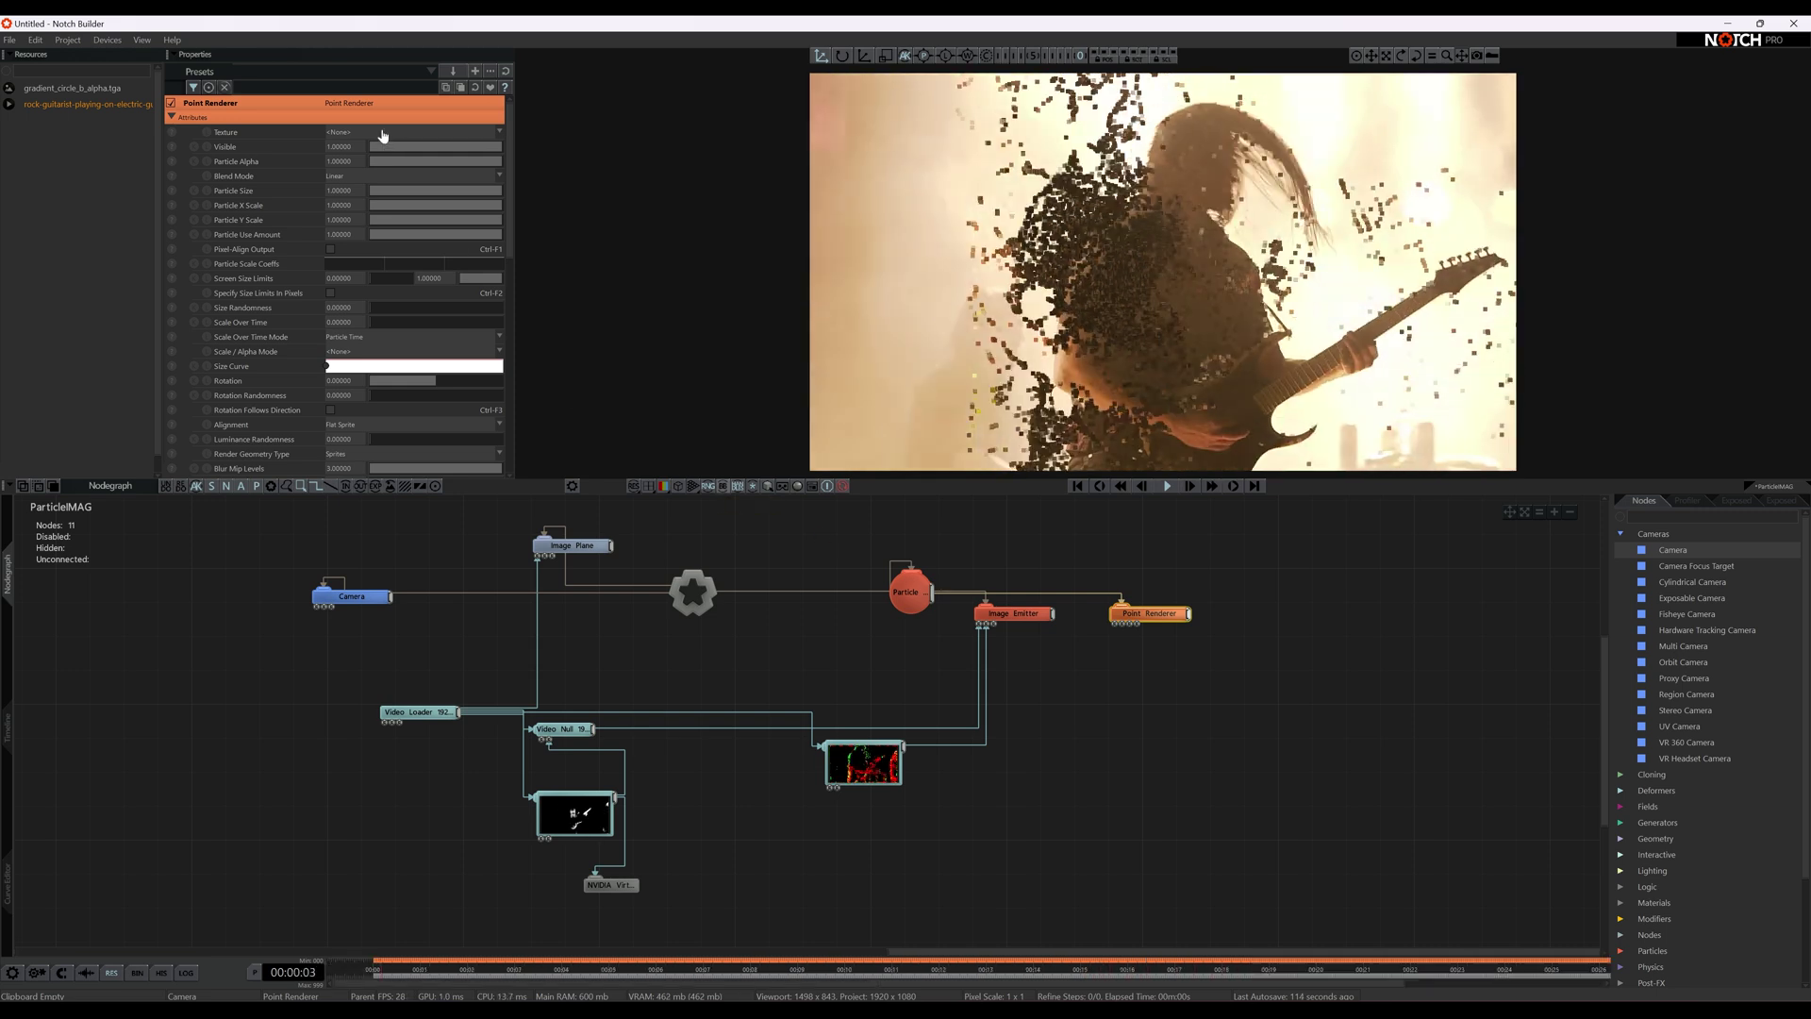
left_click(387, 132)
left_click(382, 155)
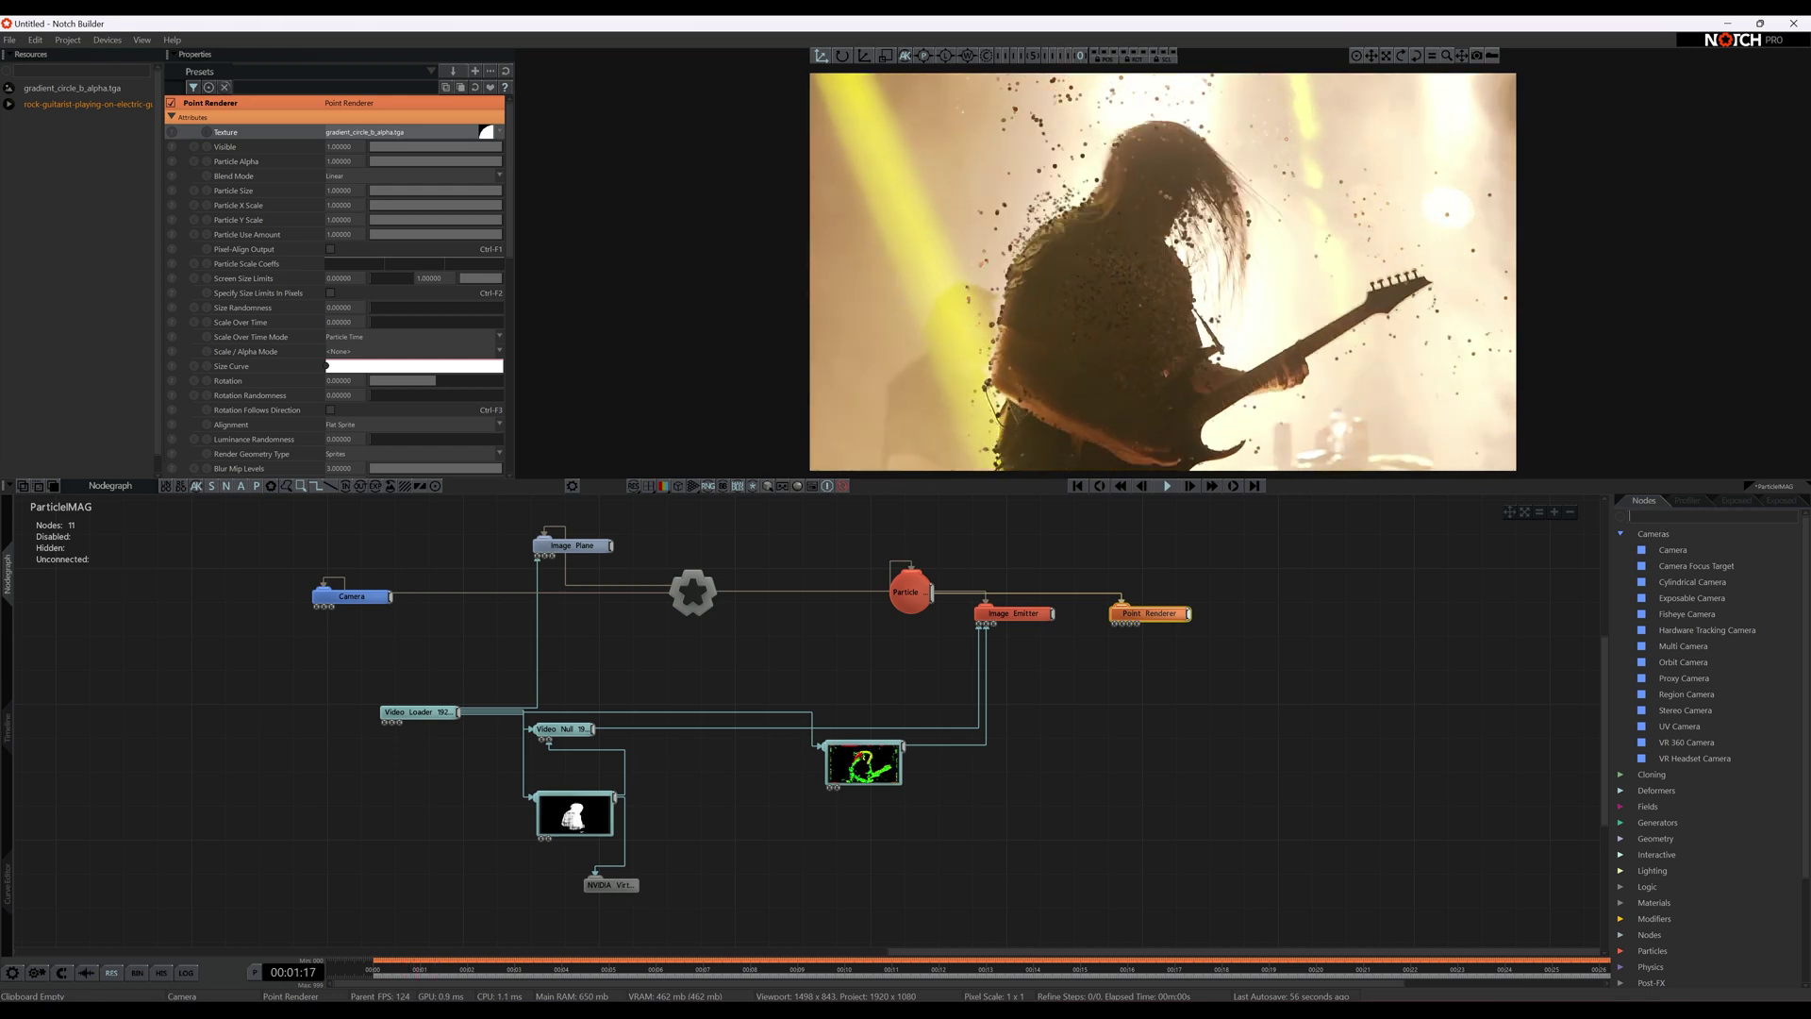
- Add an SPH Affector connected to the Particle Root and arrange it between the Image Emitter and the Point Renderer
type("sph")
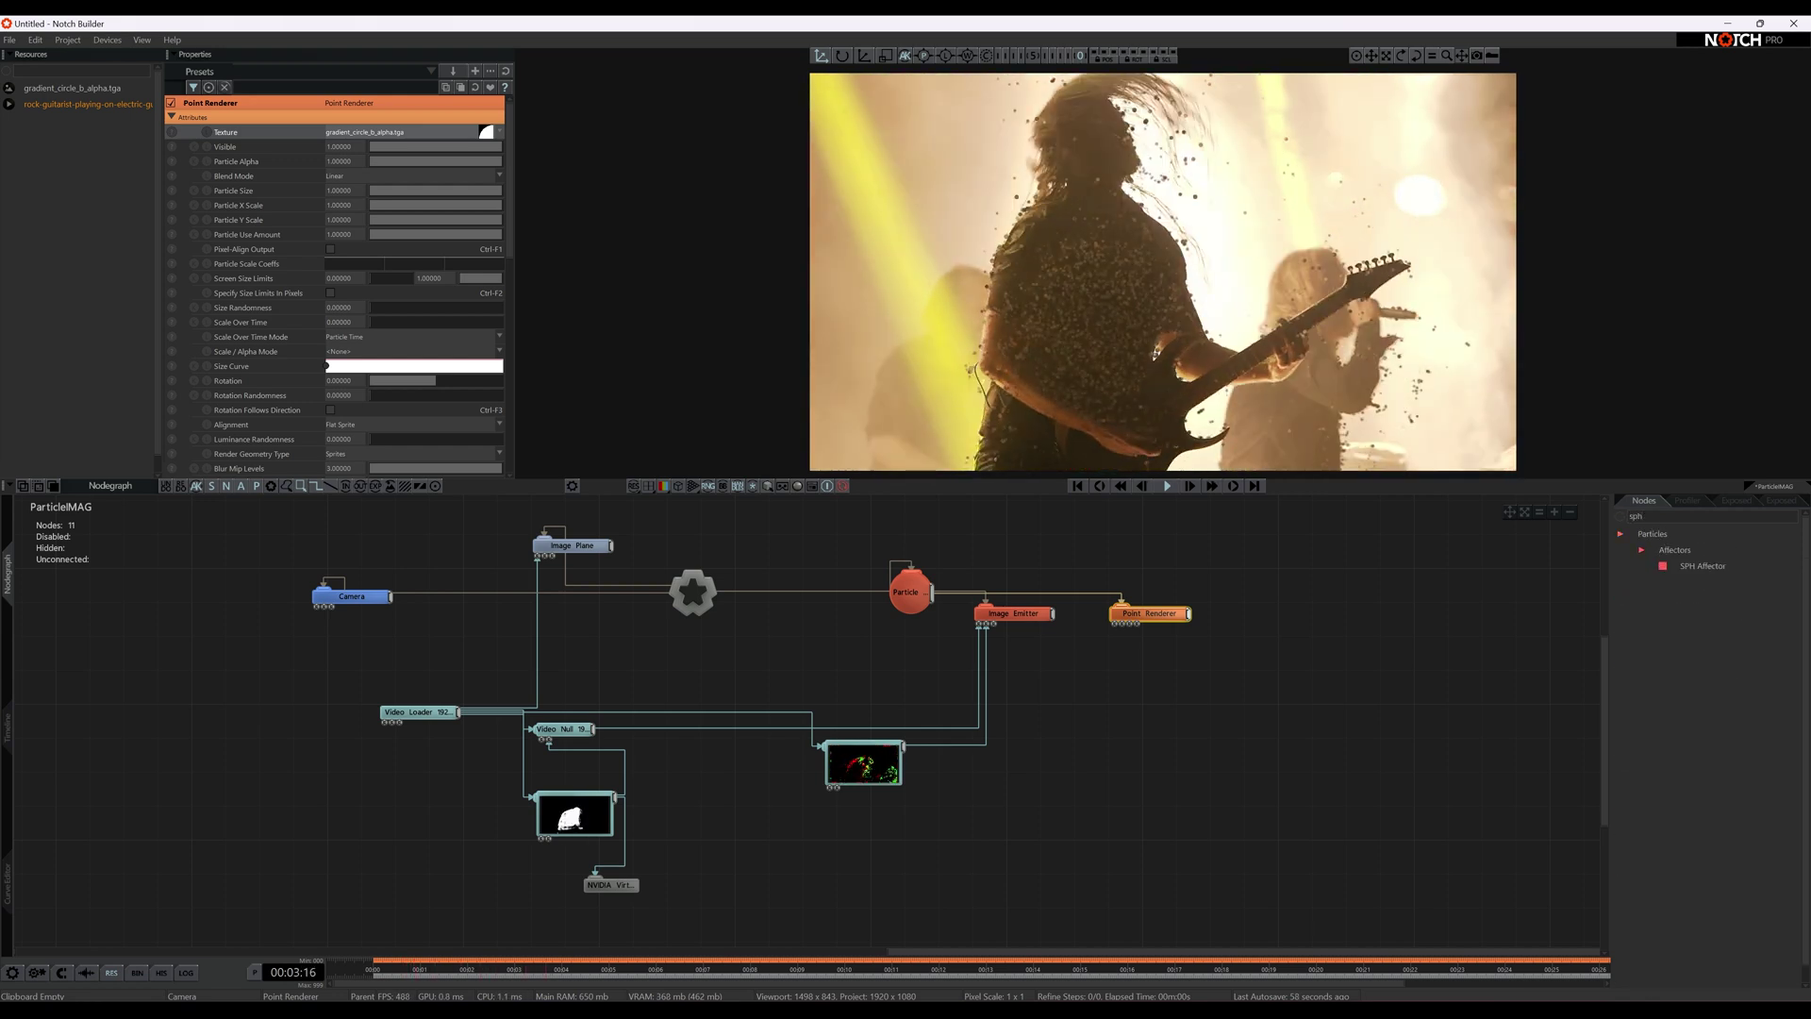
left_click_drag(1704, 566, 1250, 672)
left_click_drag(1206, 566, 1213, 564)
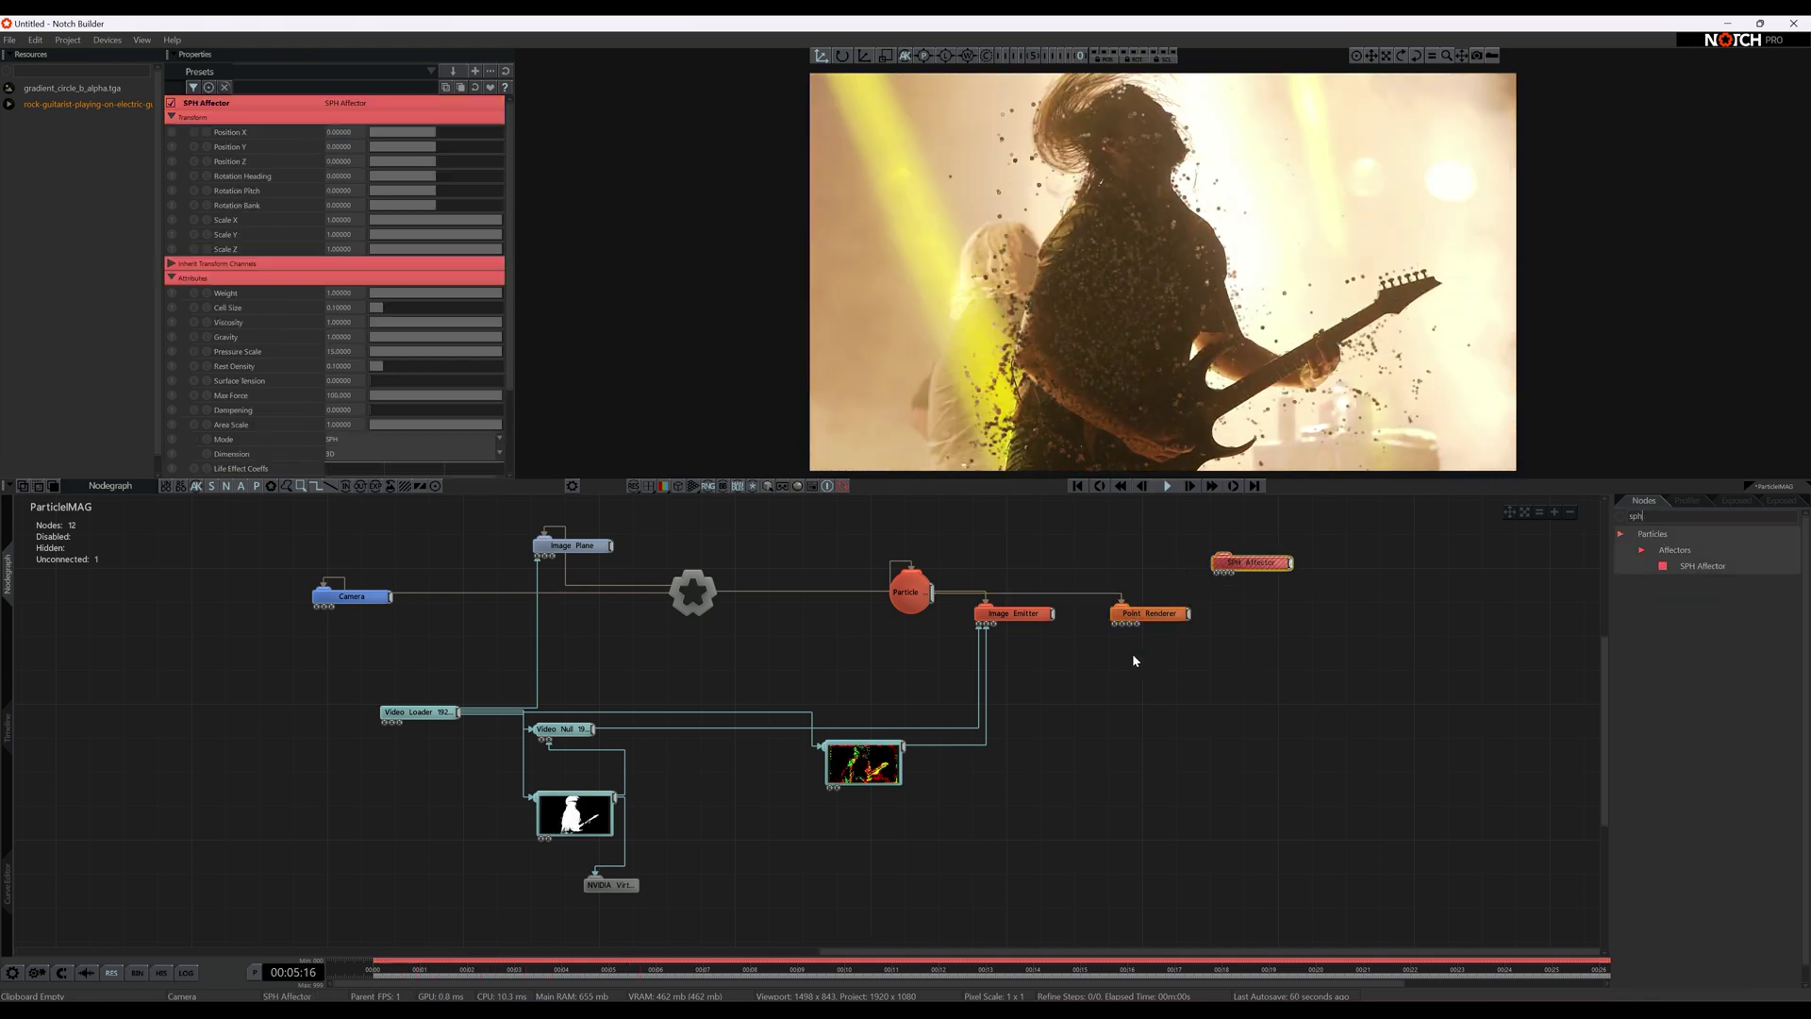
left_click_drag(1145, 613, 1331, 610)
left_click_drag(1243, 570, 1175, 622)
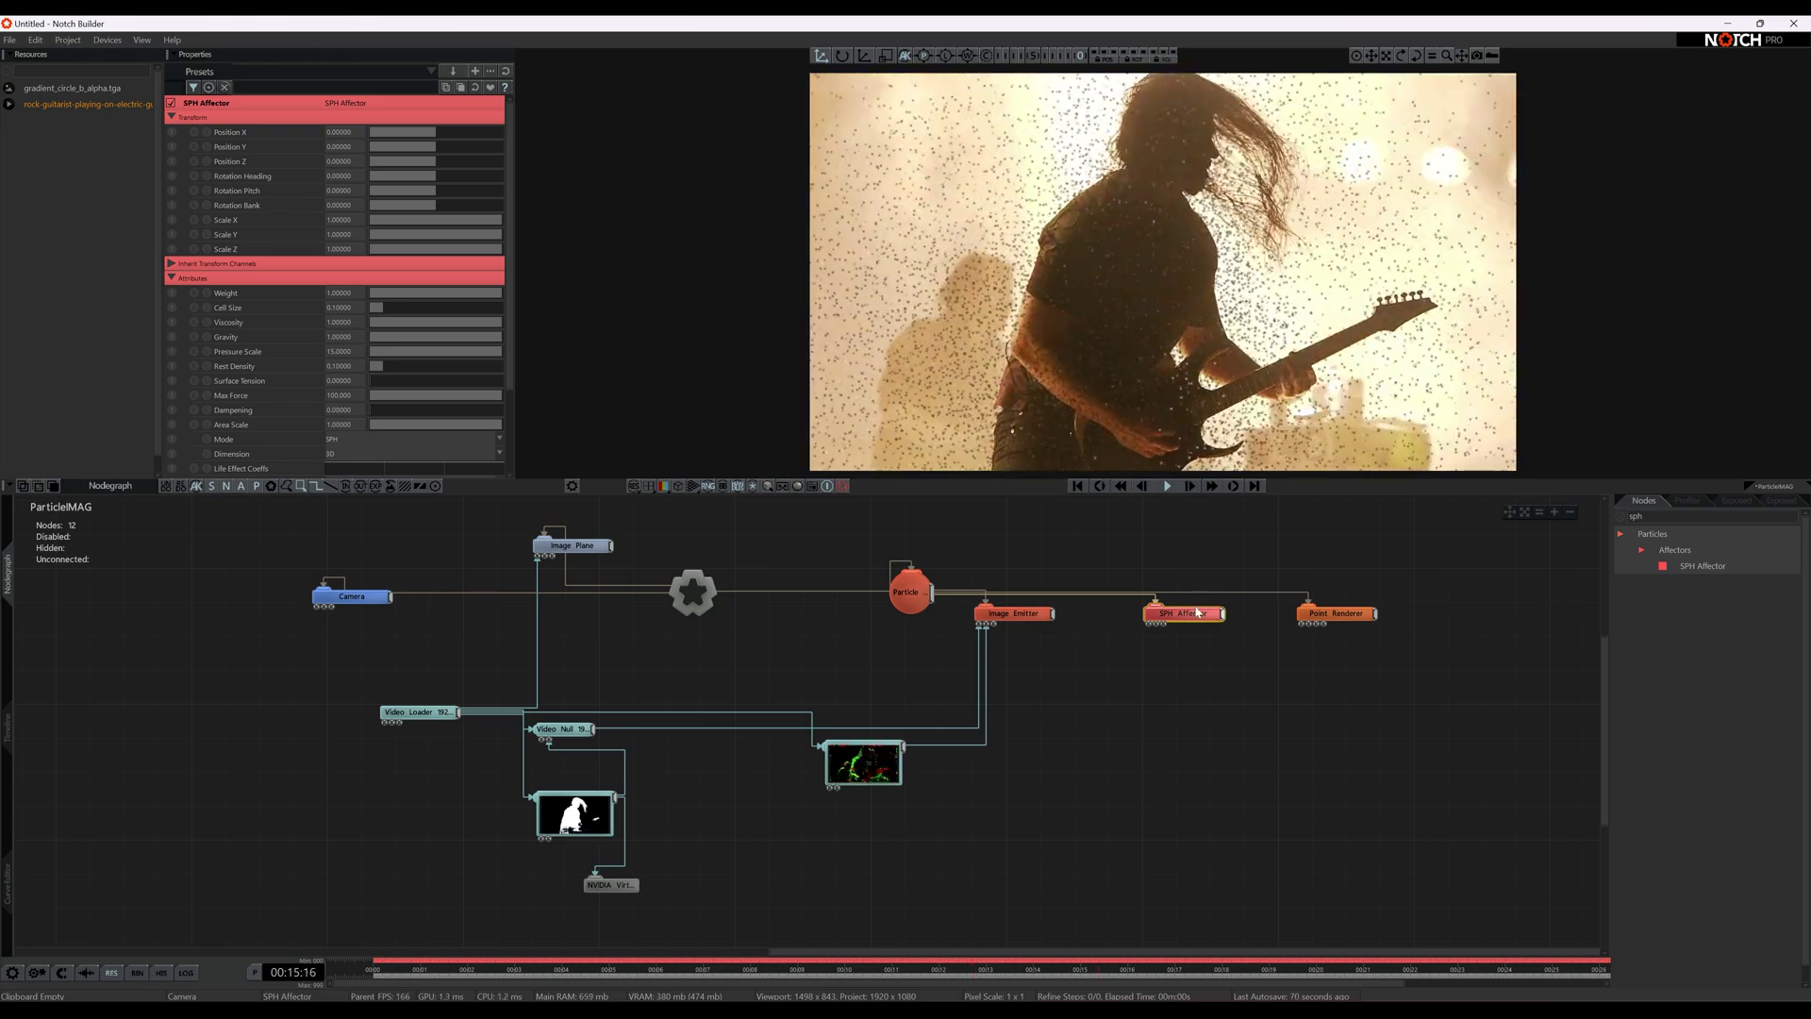
- Set the SPH Affector's Gravity to 10 and its Weight to 0.3
left_click(340, 337)
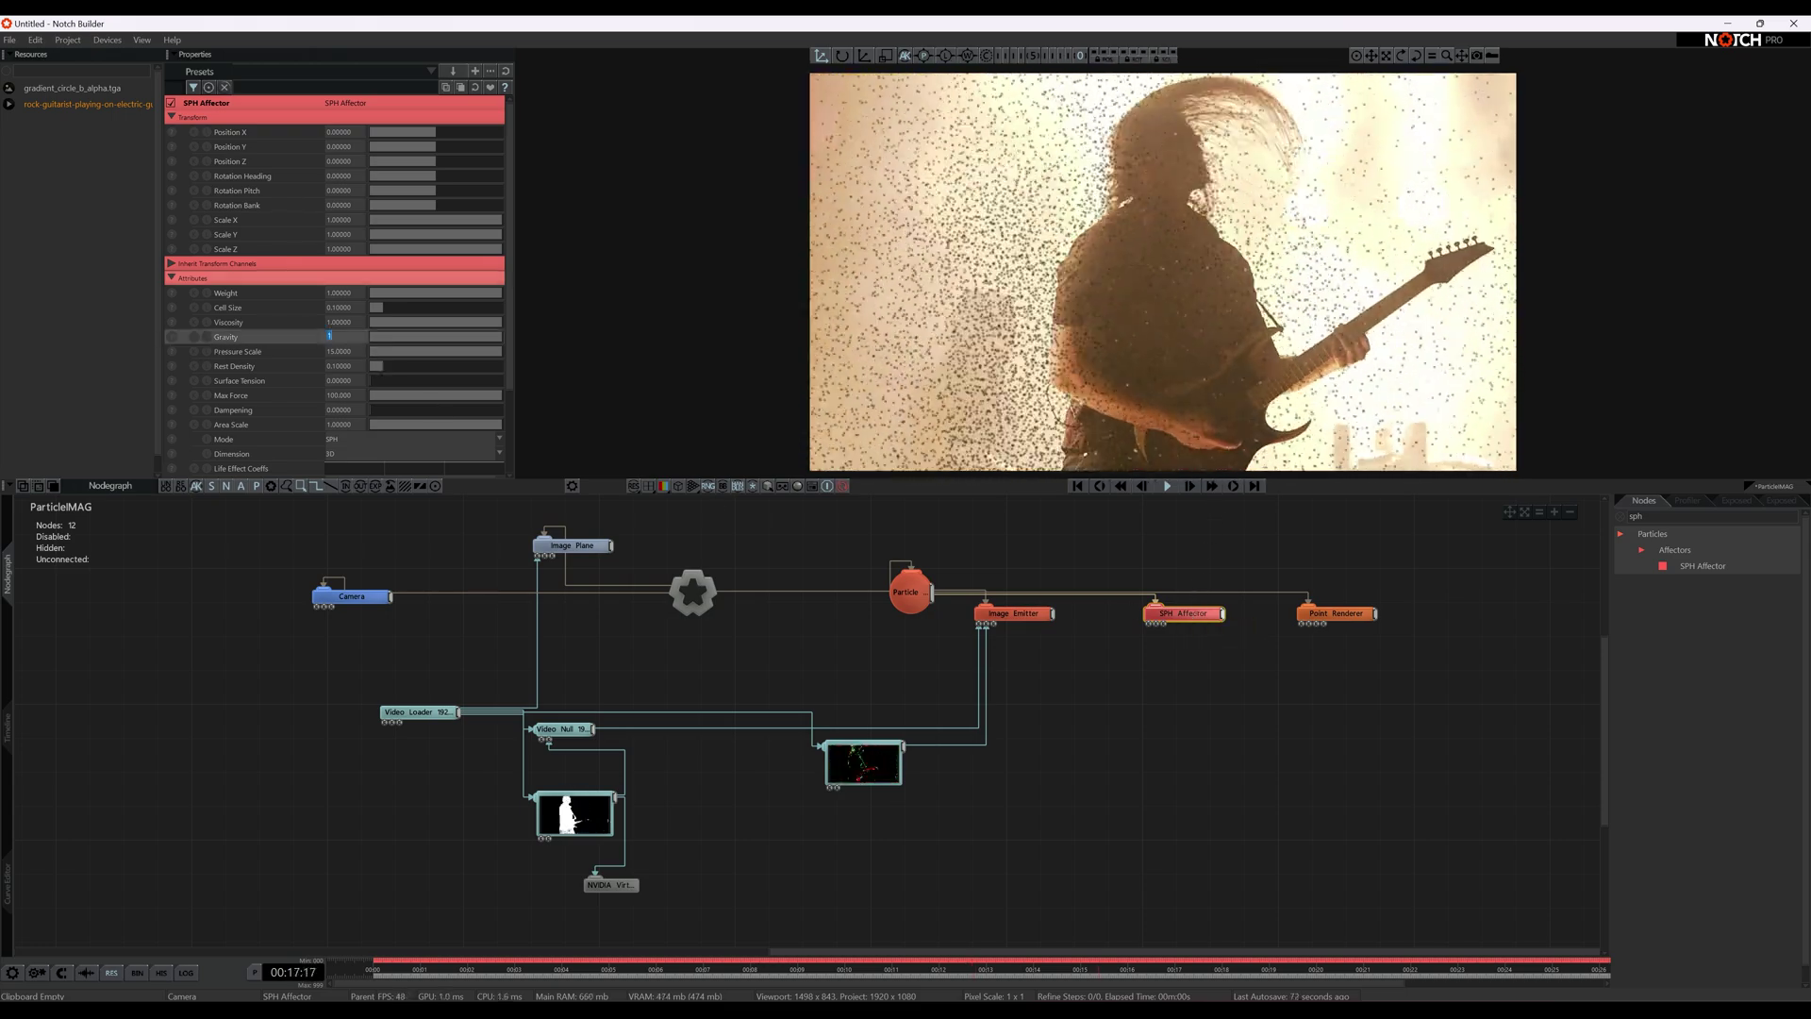
type("10")
key("Return")
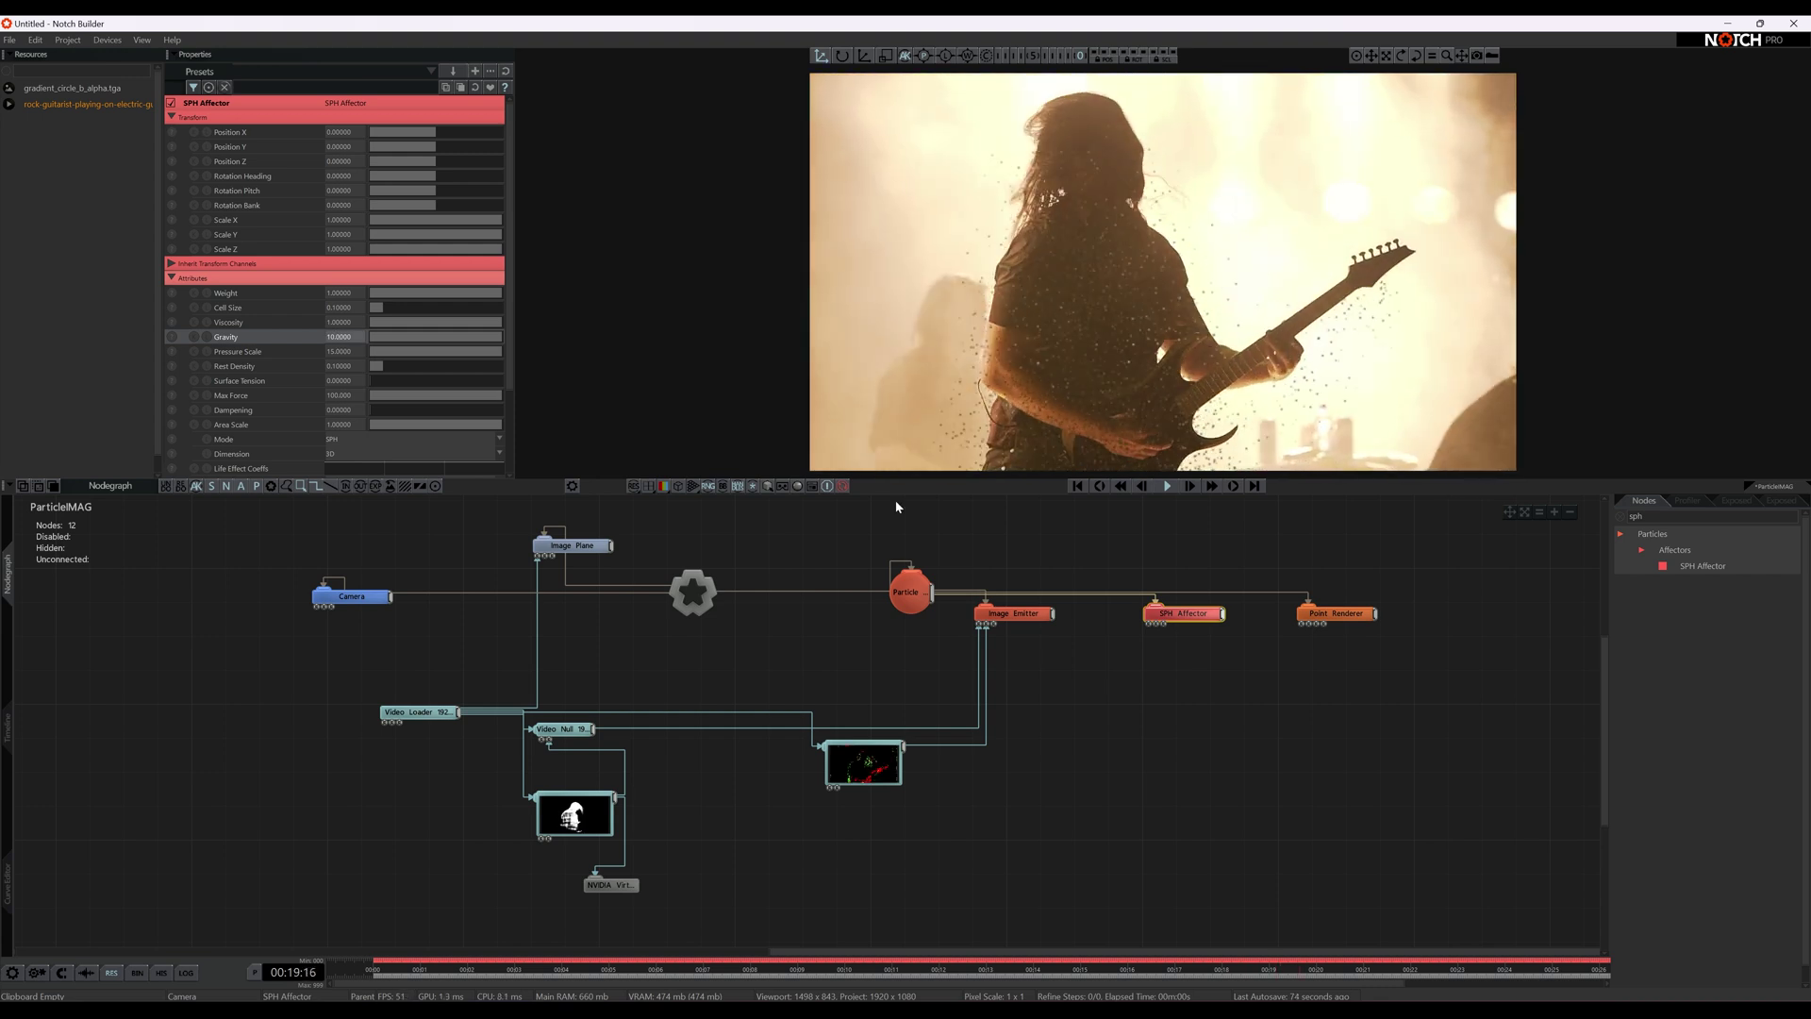
left_click(340, 292)
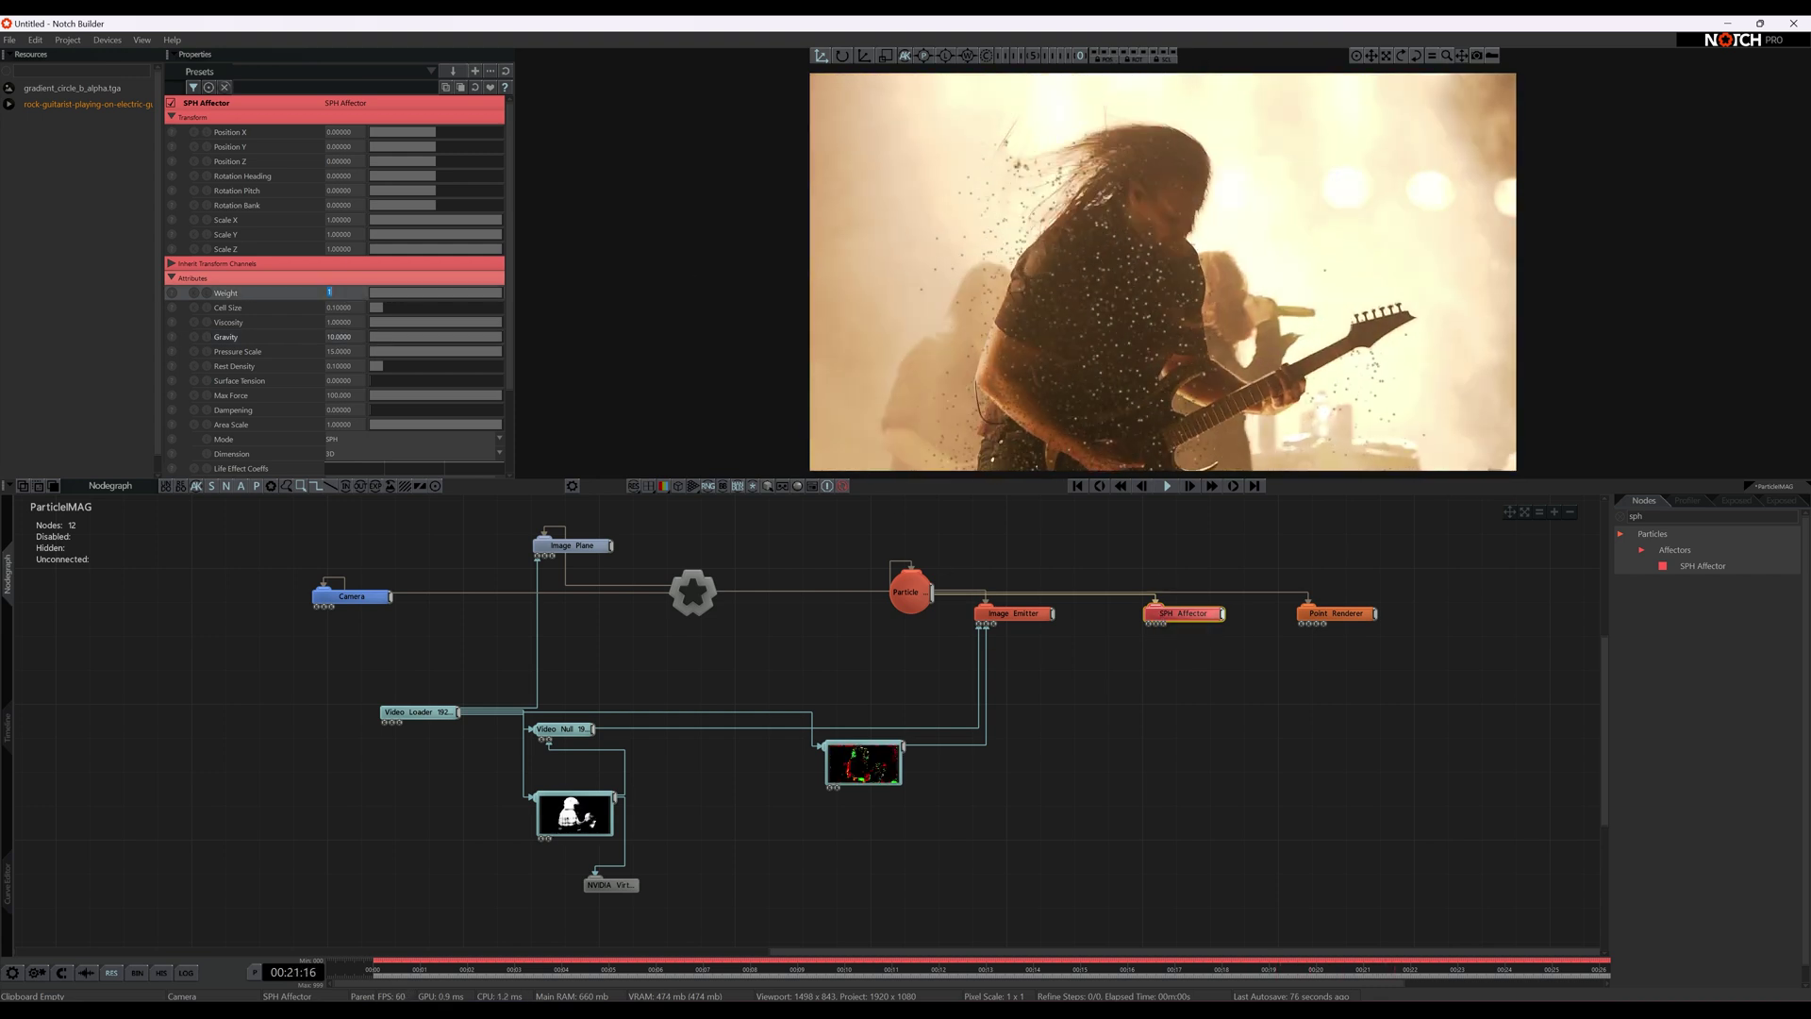
type("0.3")
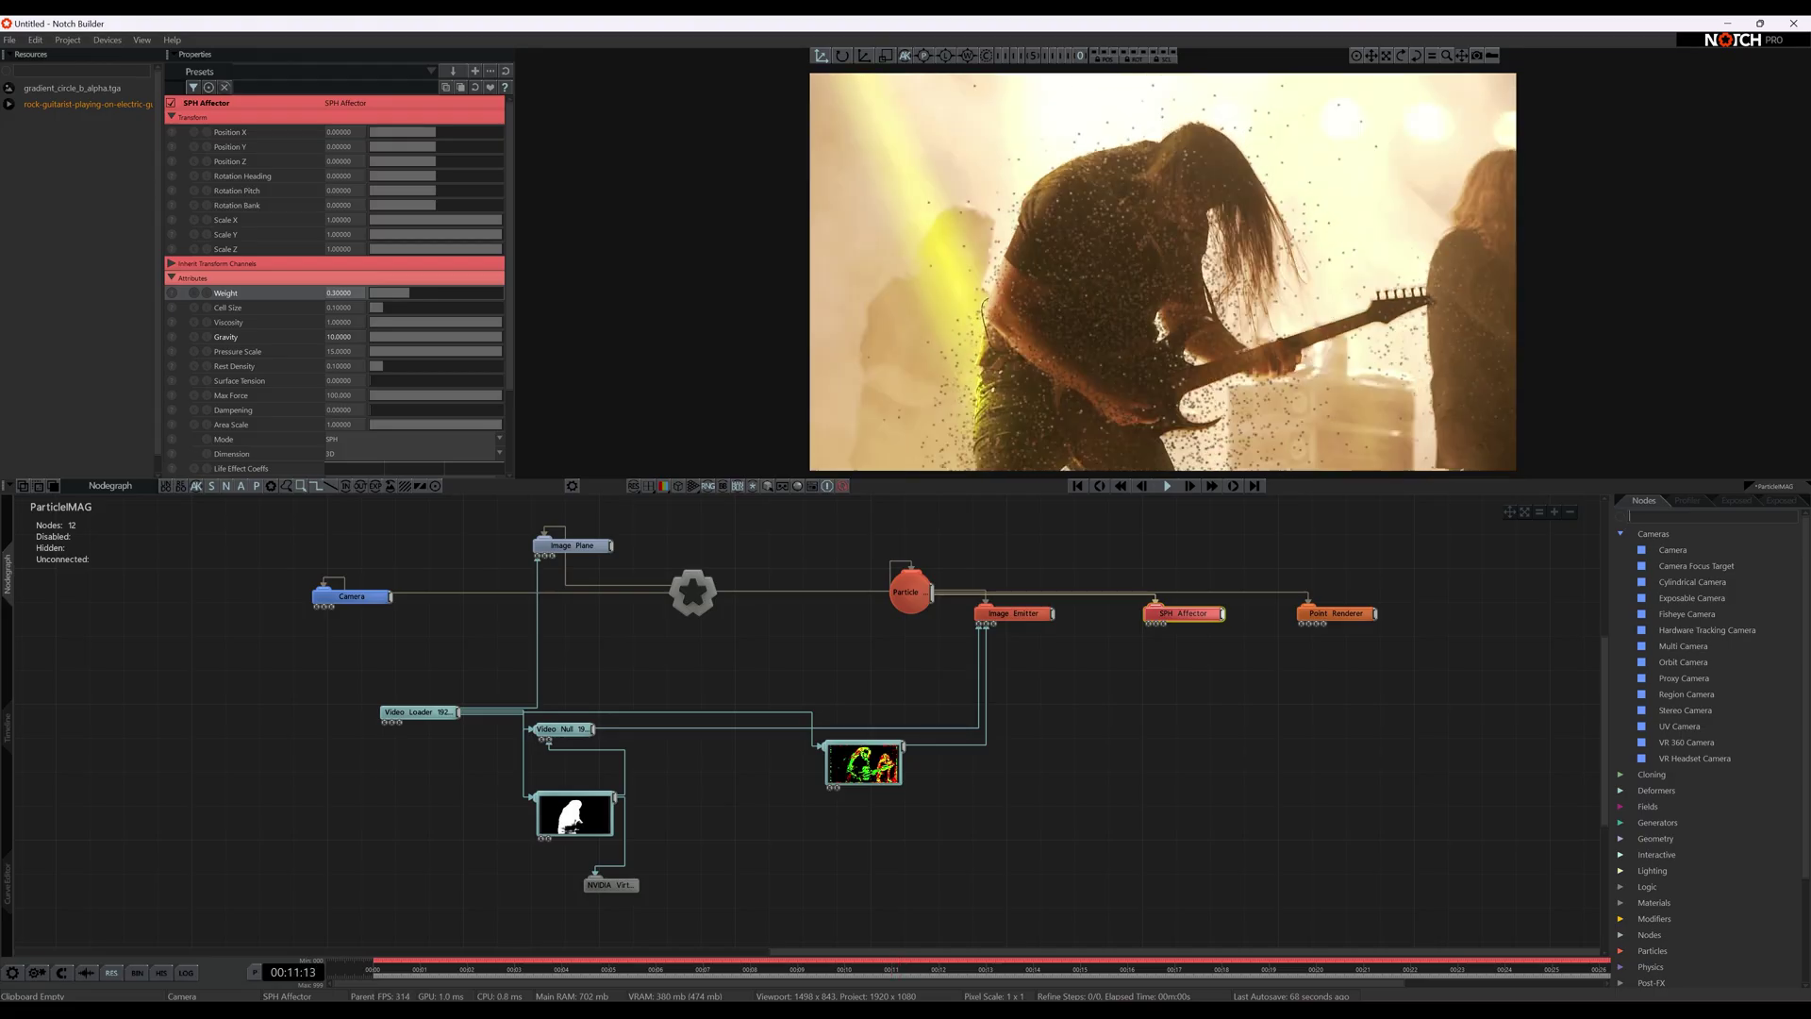
- Add a Line Connection Renderer attached to the Point Renderer and reduce its Particle Use Amount to about 0.52
type("line")
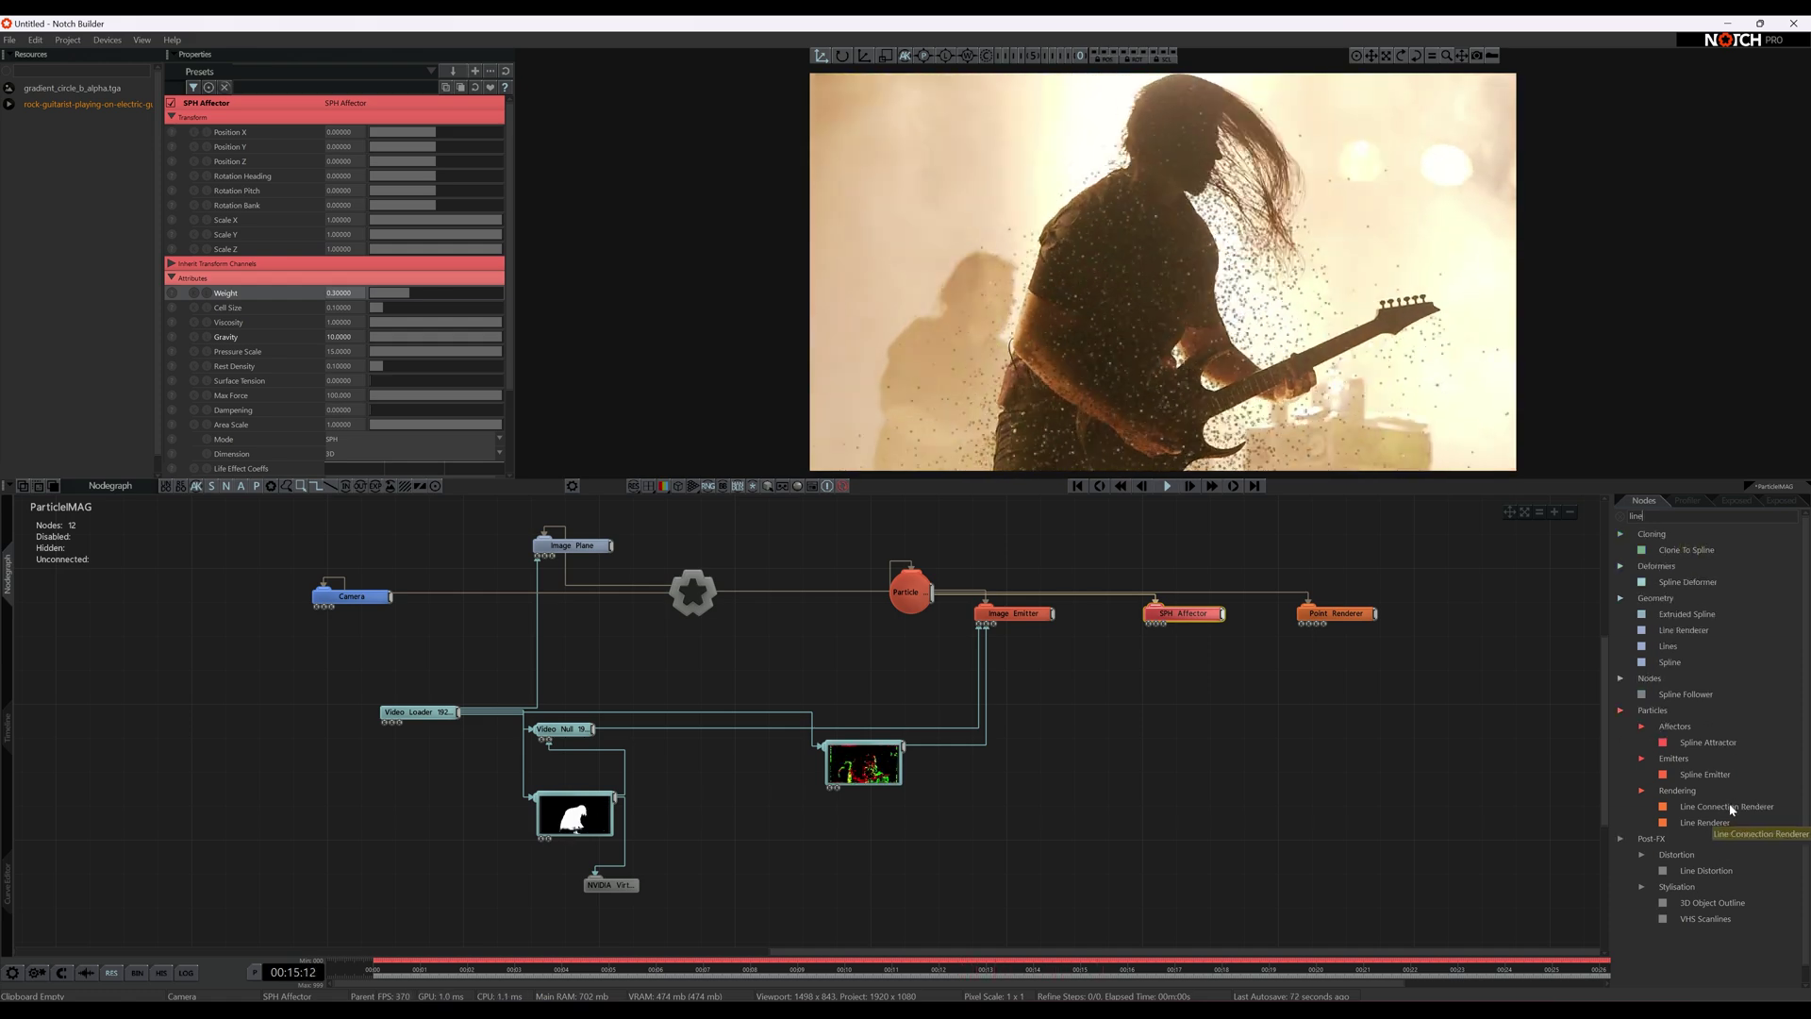
left_click_drag(1732, 808, 1110, 703)
left_click_drag(1224, 679, 1228, 681)
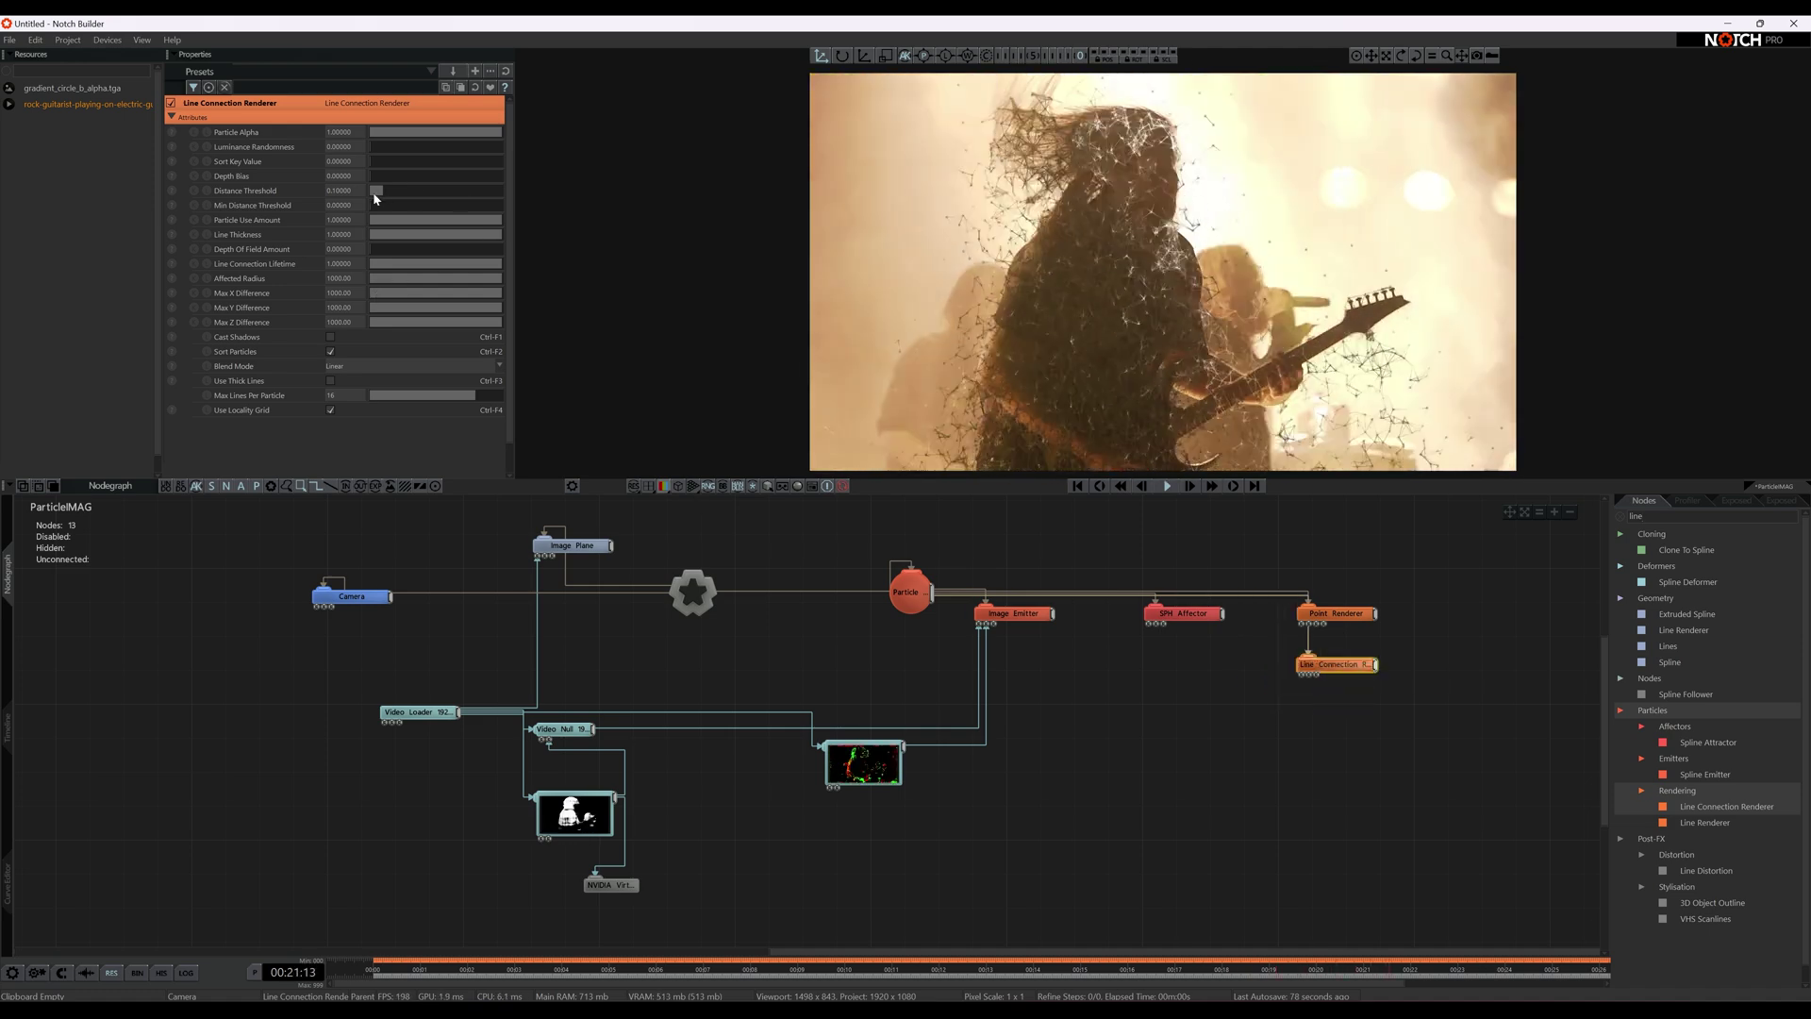
left_click_drag(501, 222, 456, 222)
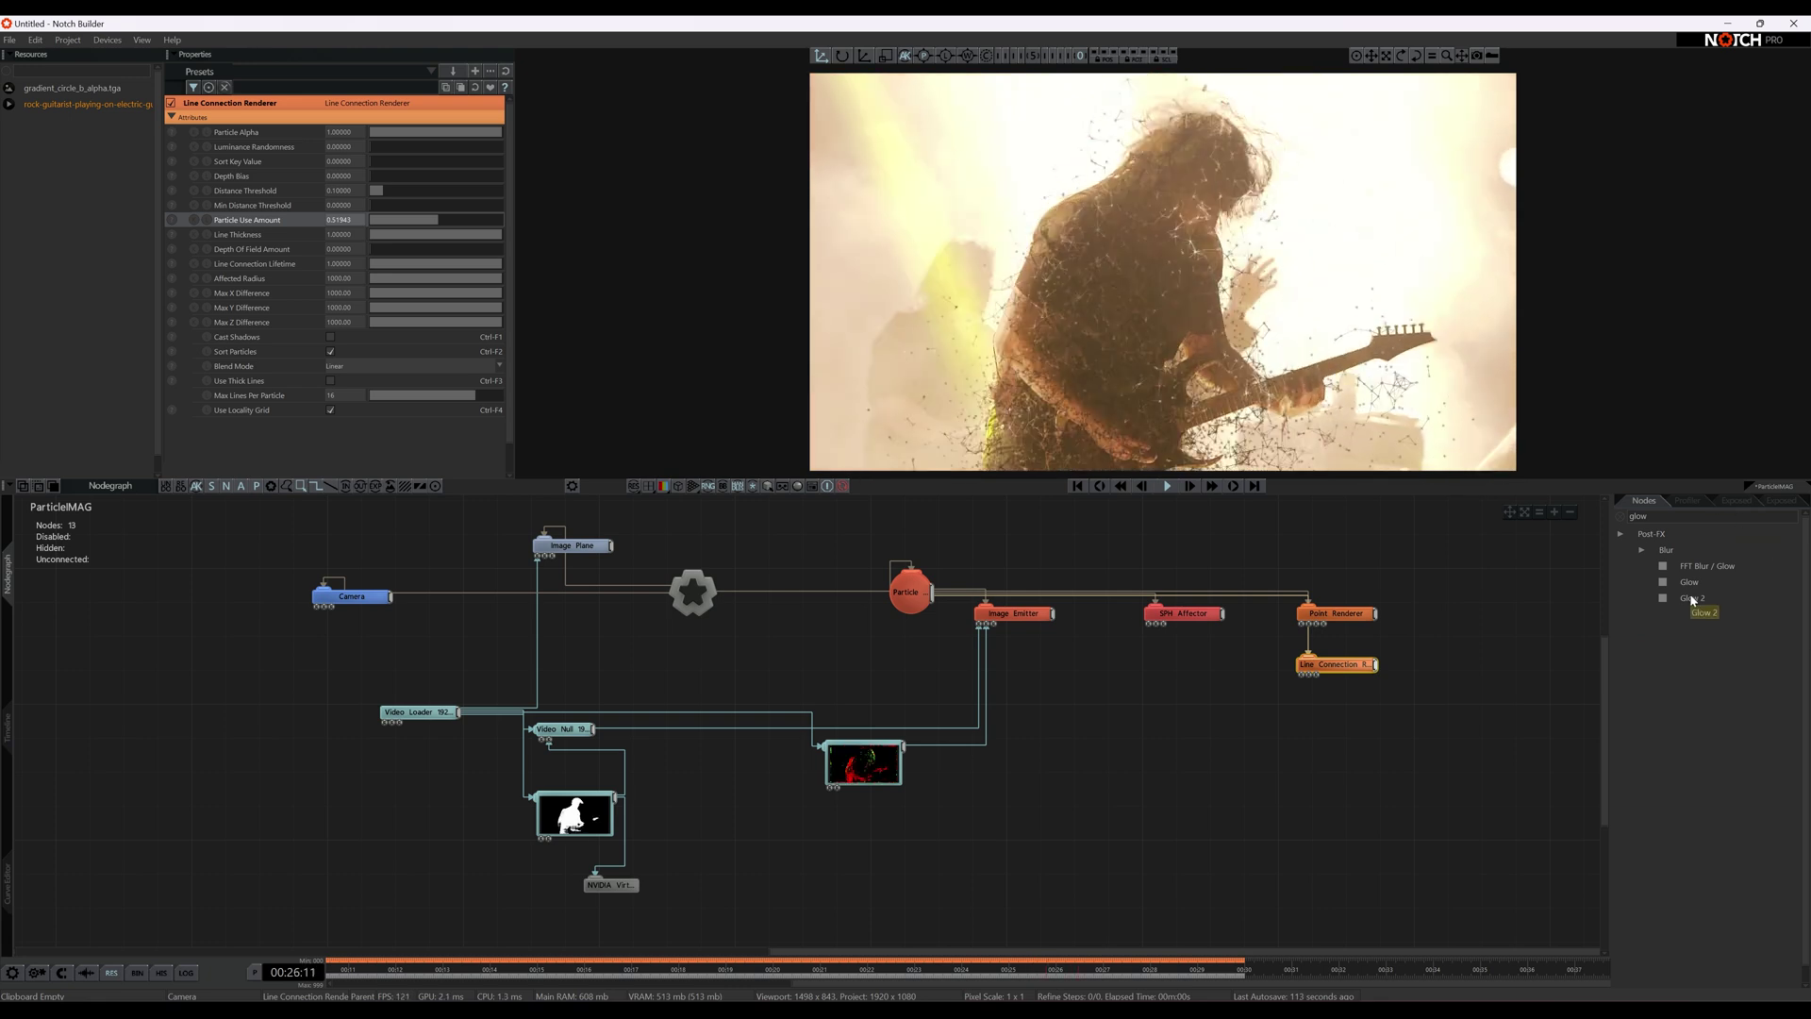
- Try a Glow 2 effect connected to the Root and lower its Intensity
left_click_drag(1693, 600, 1295, 648)
left_click_drag(742, 653, 745, 651)
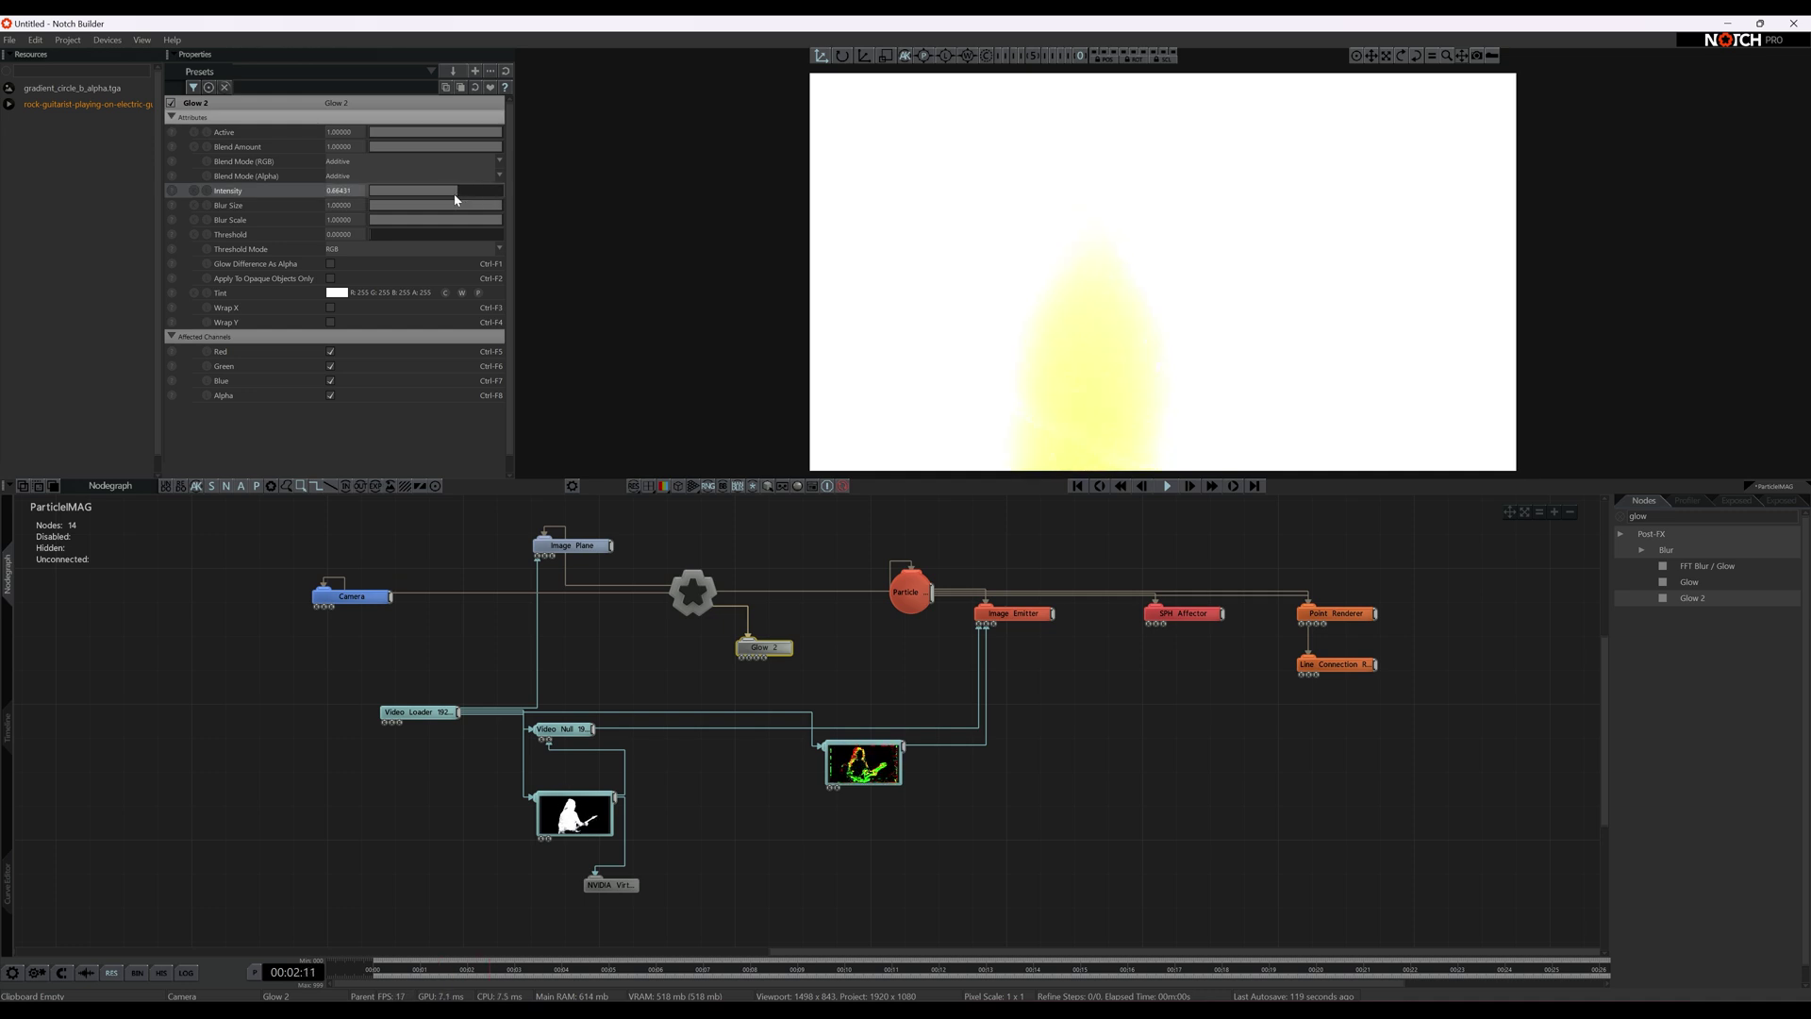
left_click_drag(428, 197, 373, 196)
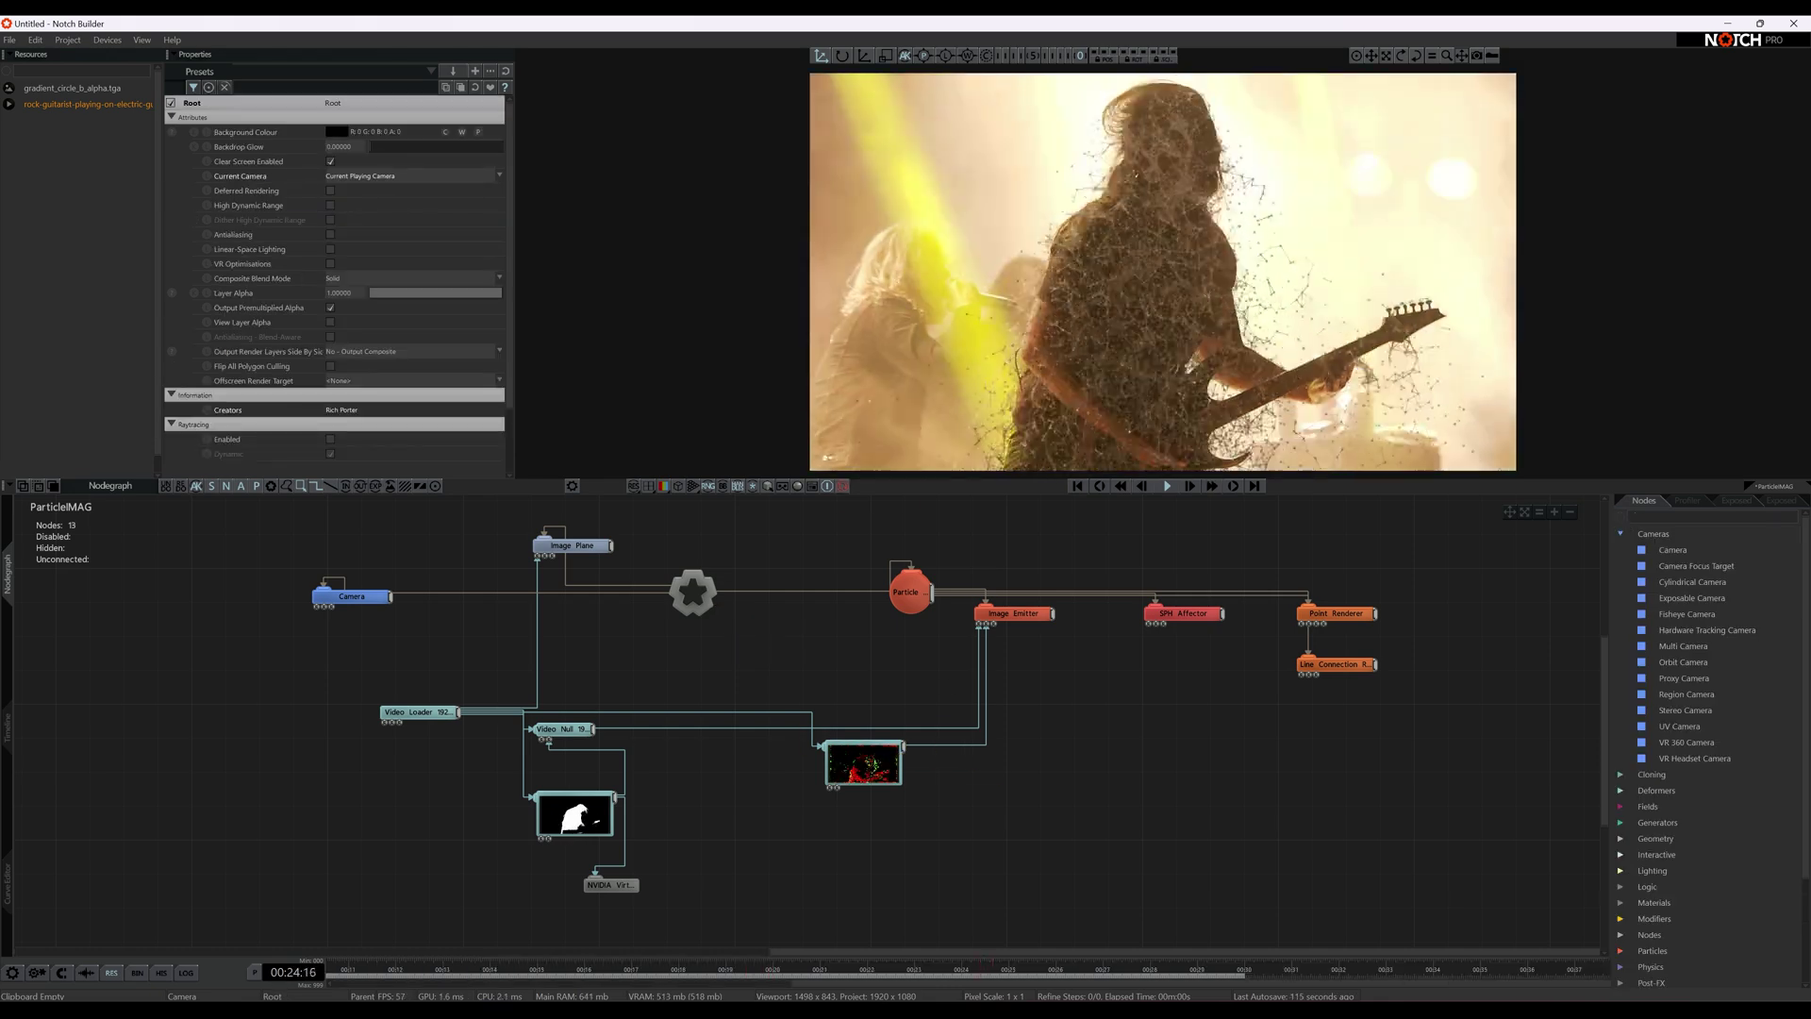
- Add a Render Layer to the Root and reroute the Particle Root from the Root into that layer
type("render")
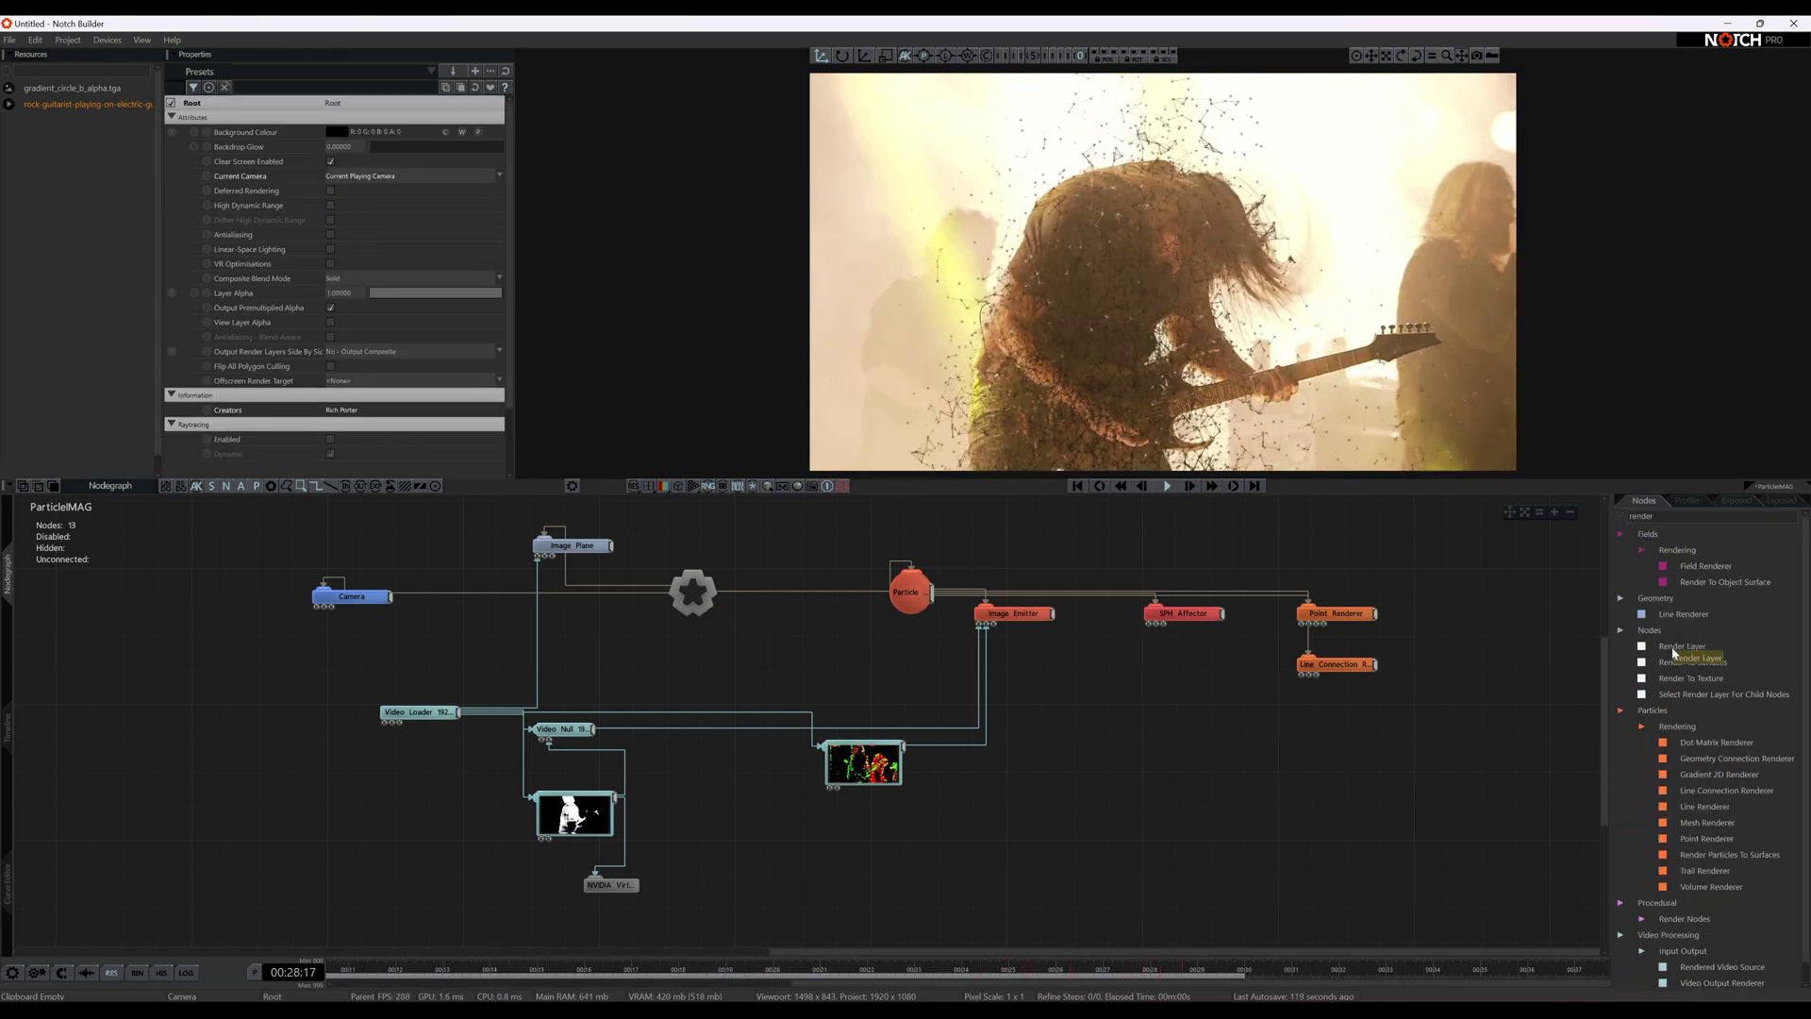
left_click_drag(1675, 651, 1057, 615)
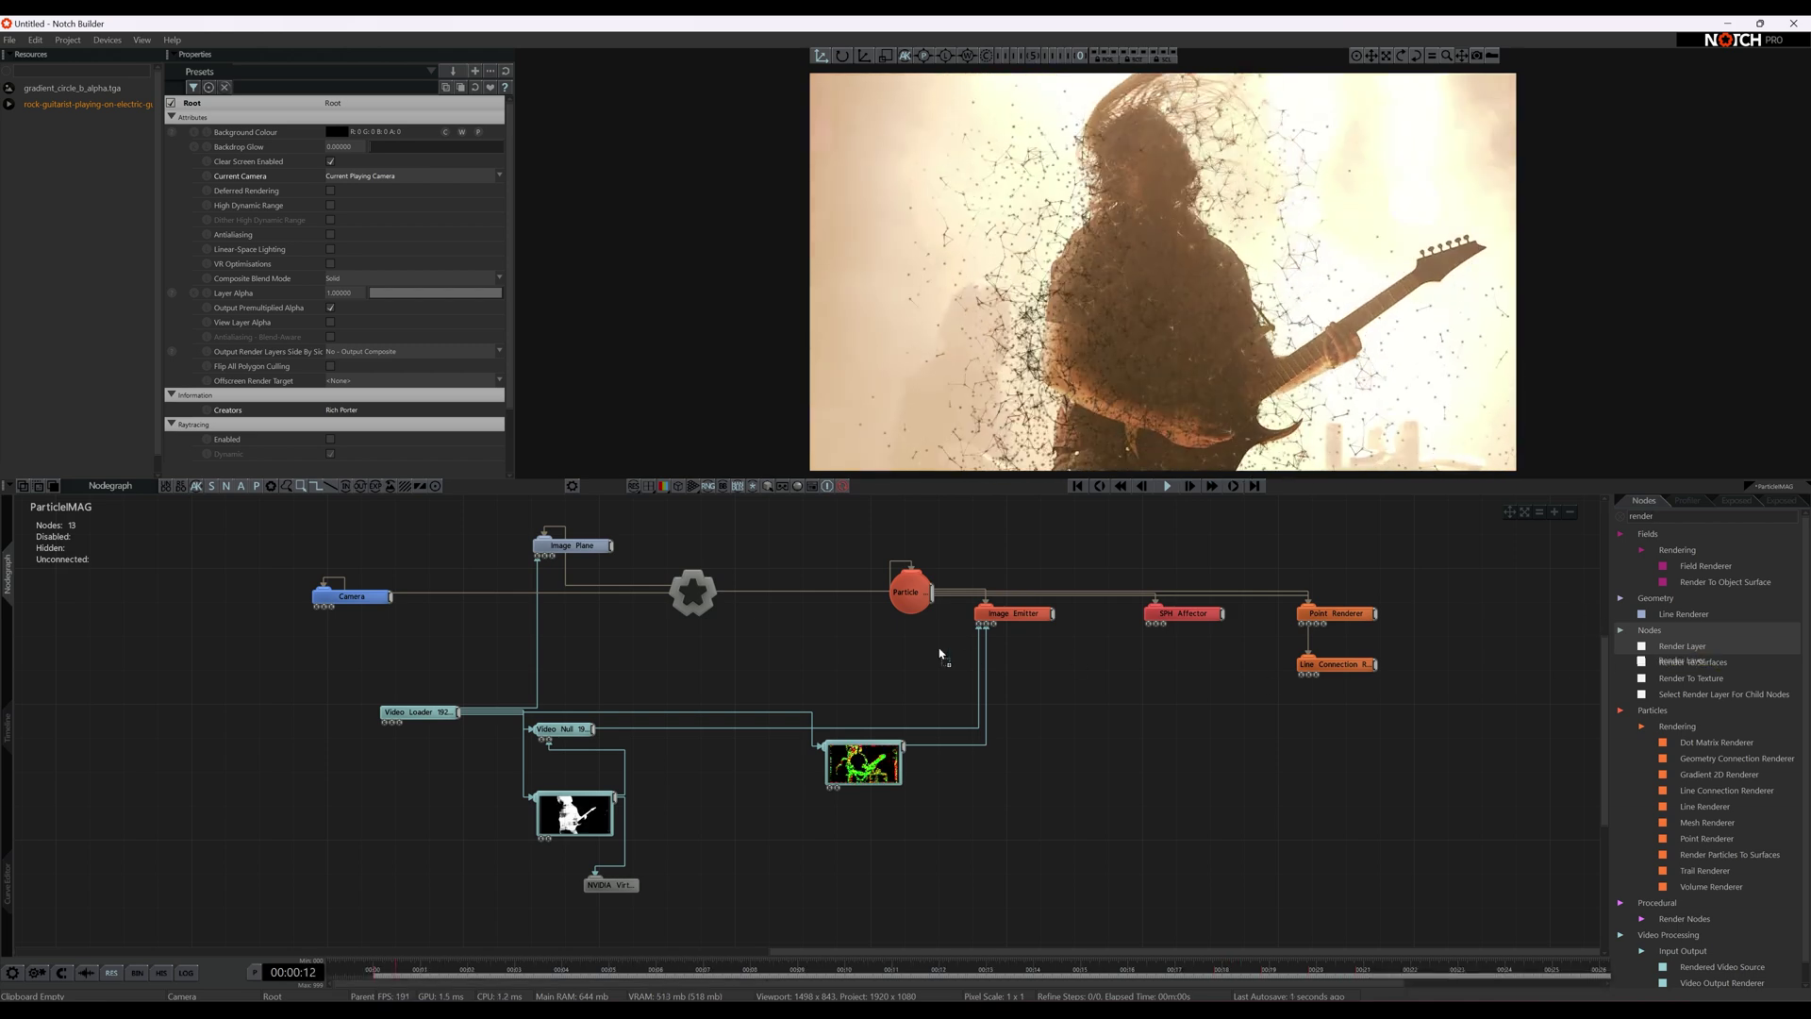
left_click_drag(755, 637, 760, 642)
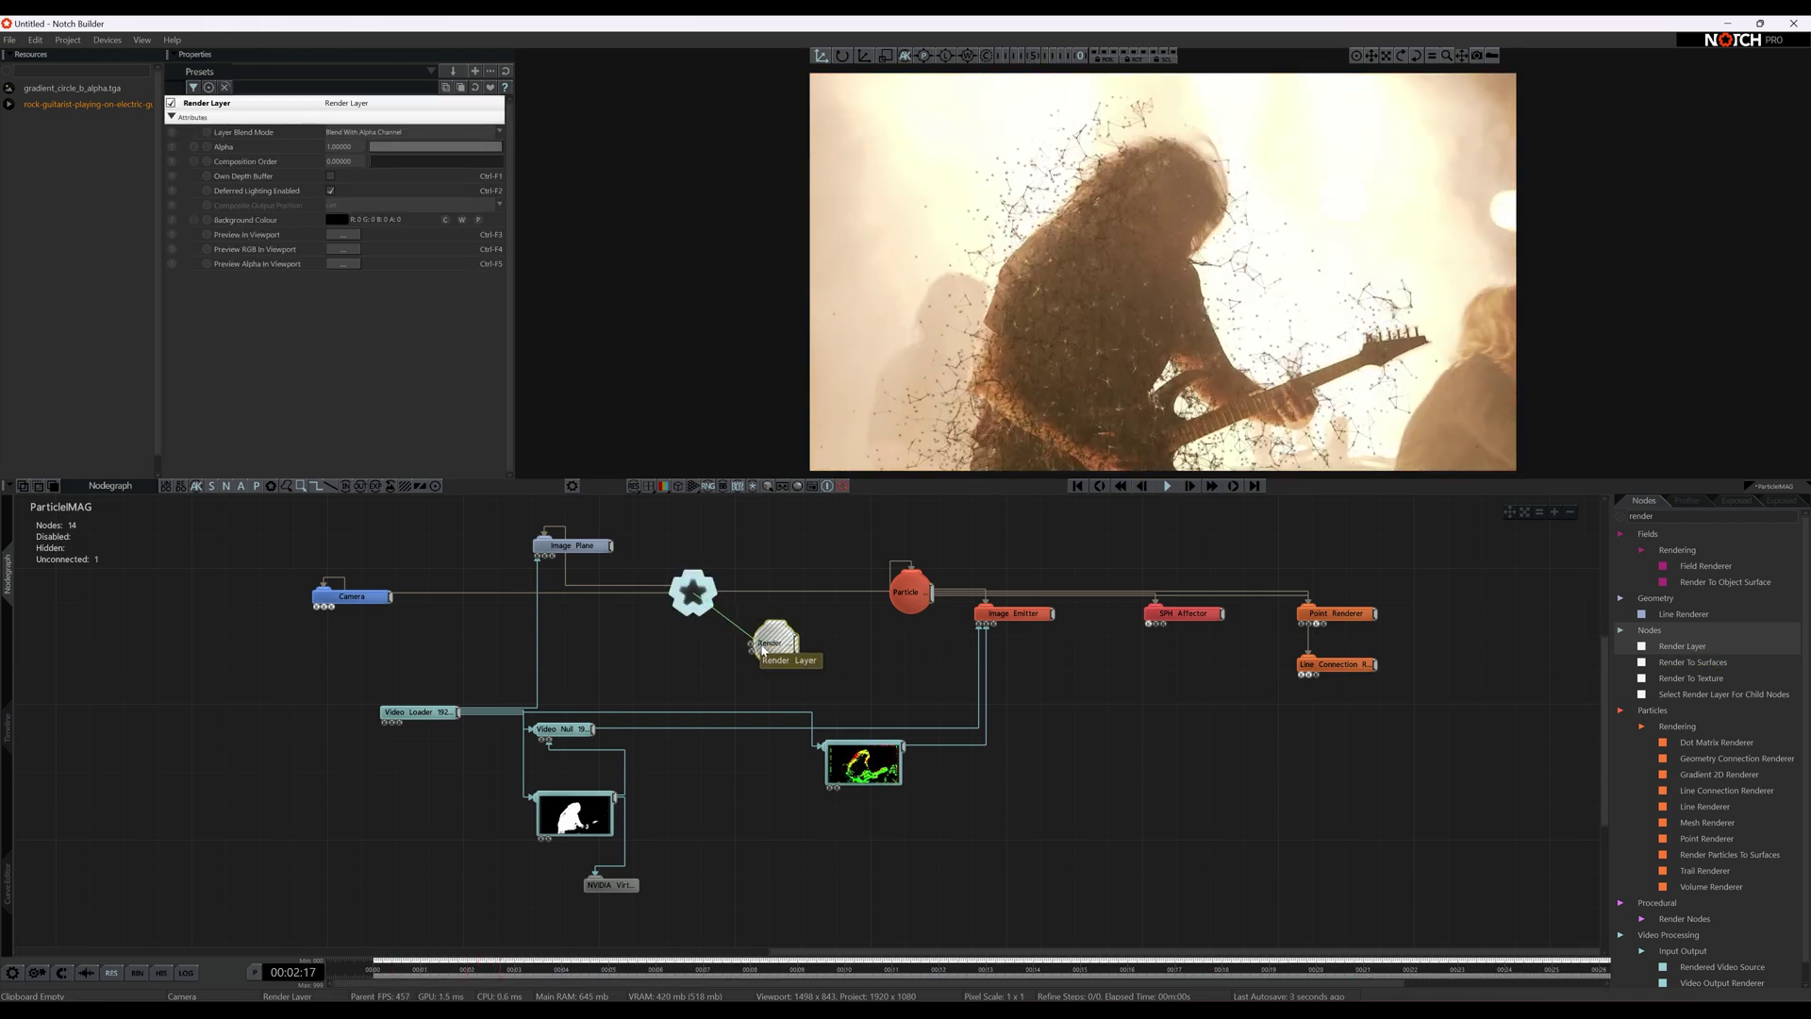
left_click(868, 592)
key("Delete")
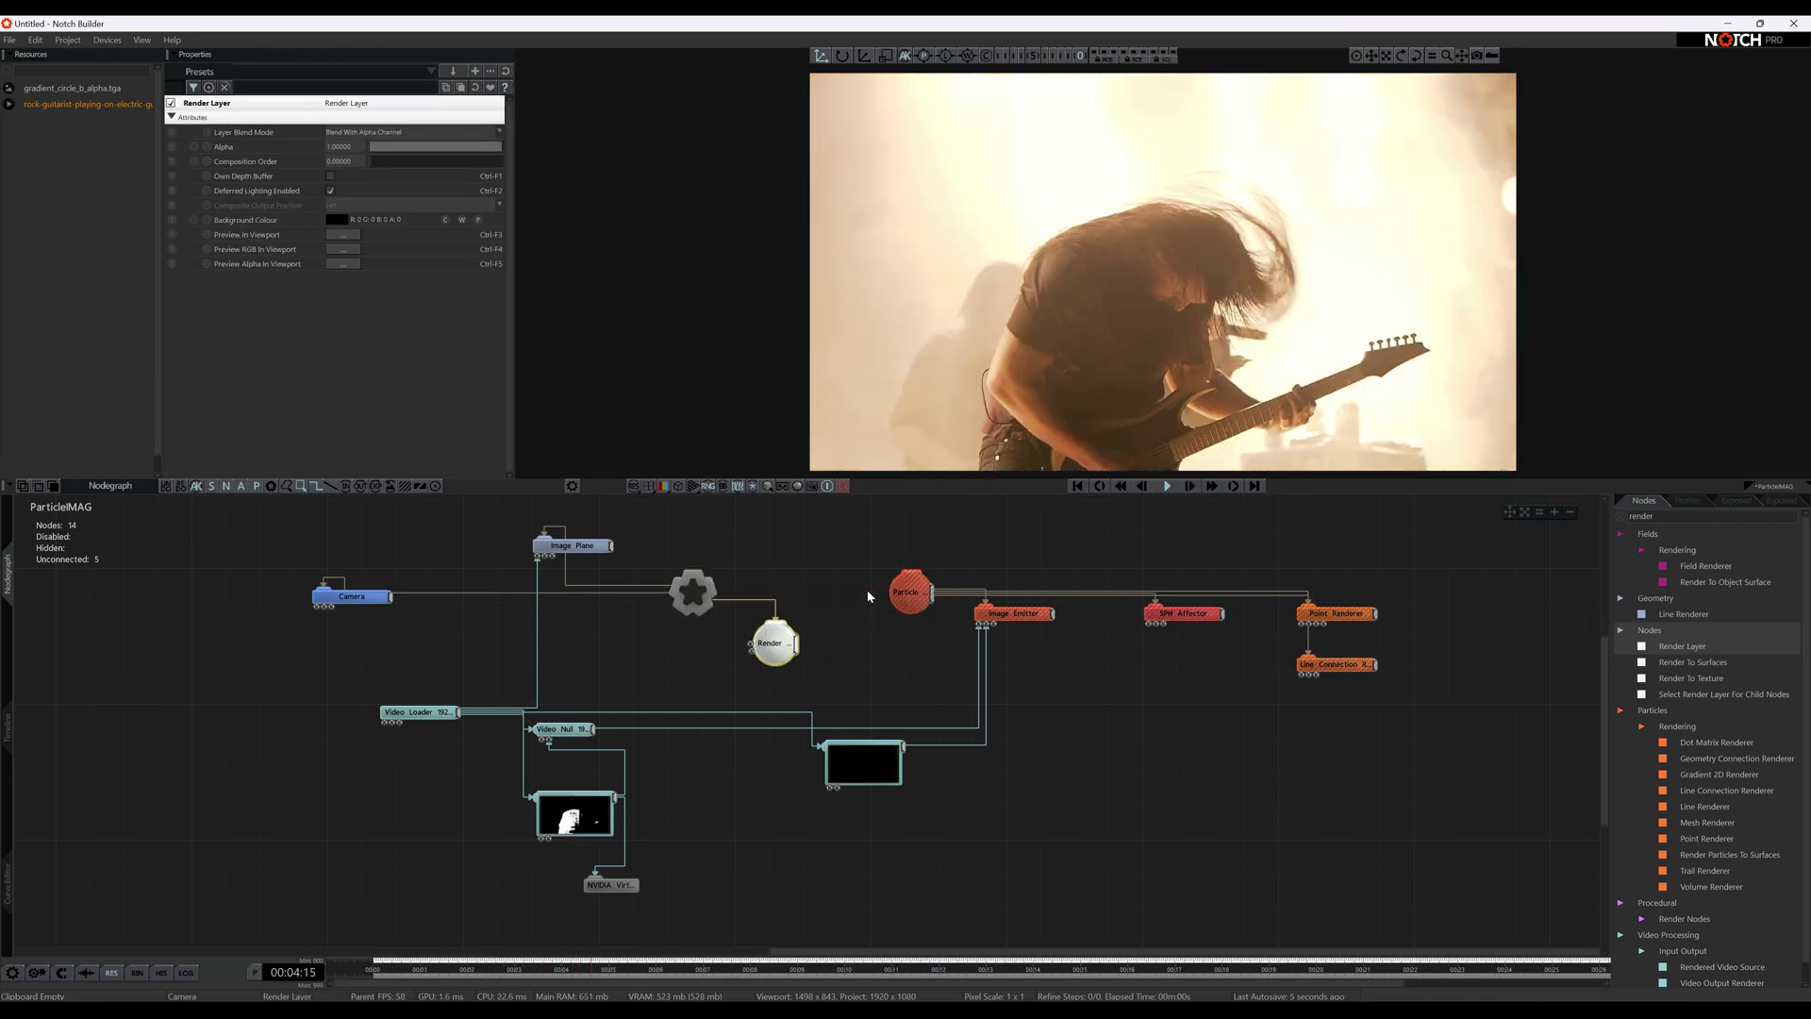
left_click_drag(774, 595, 778, 575)
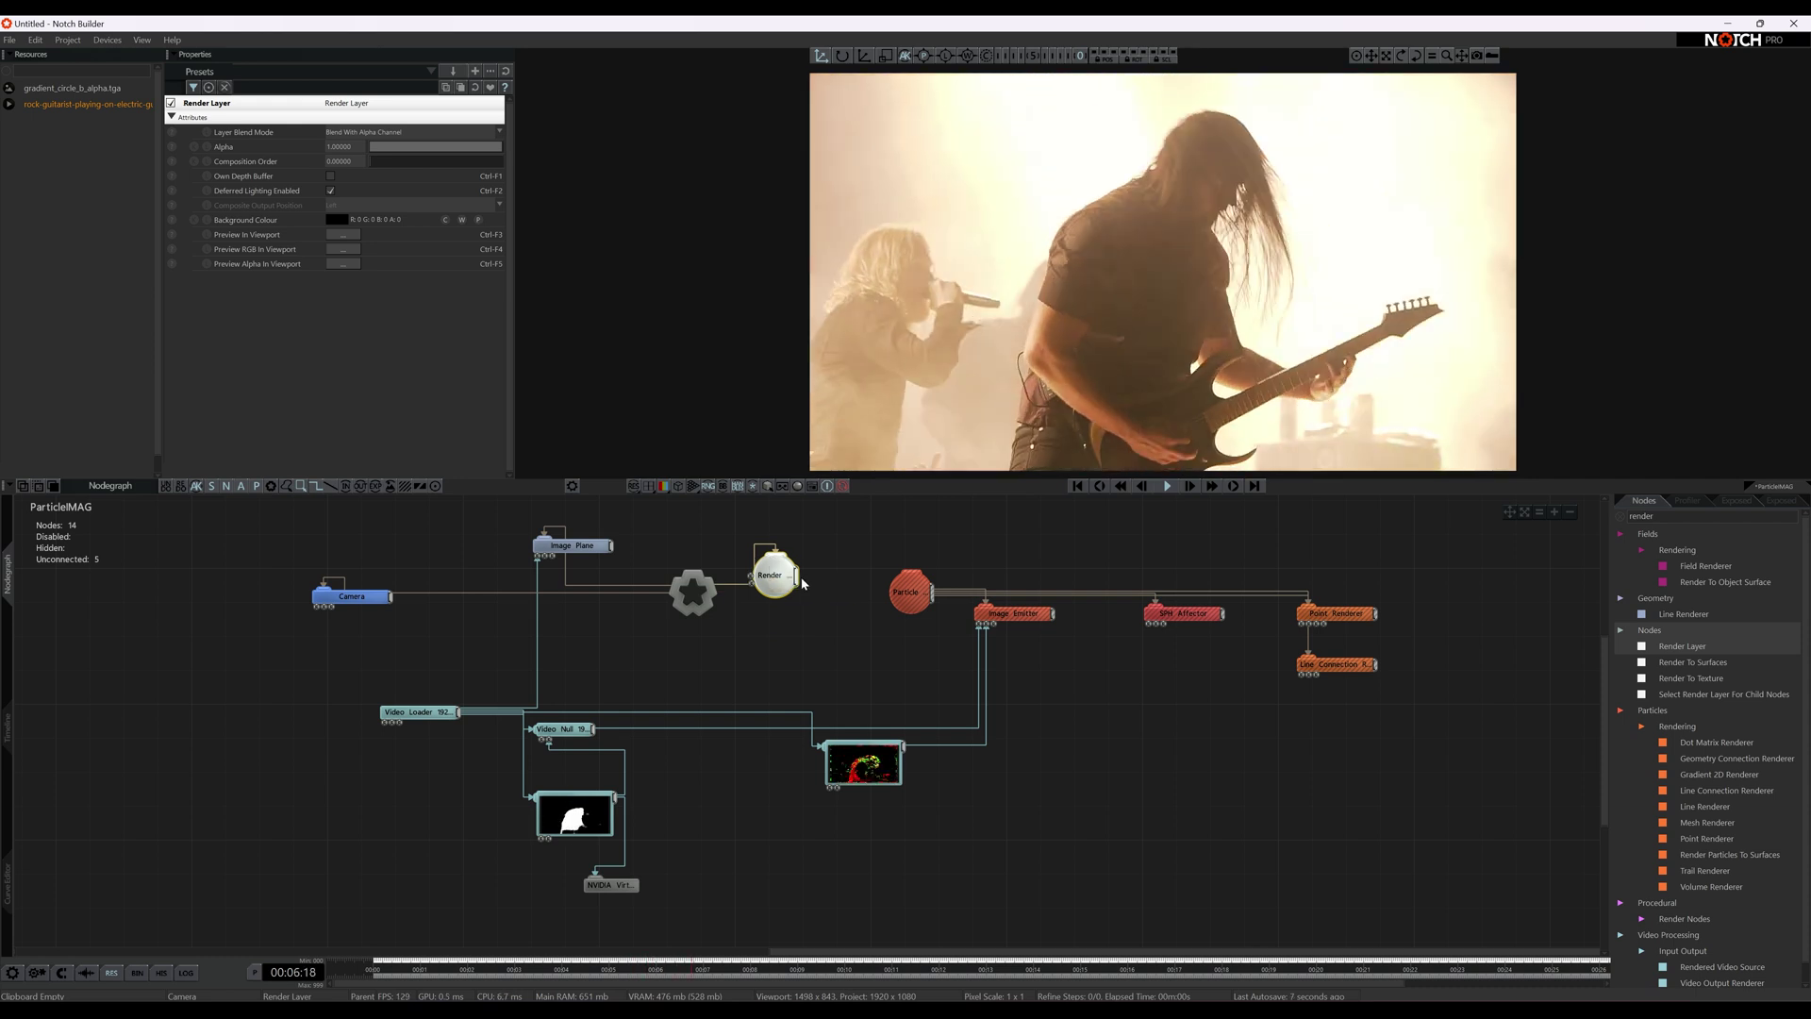
left_click_drag(921, 594, 920, 578)
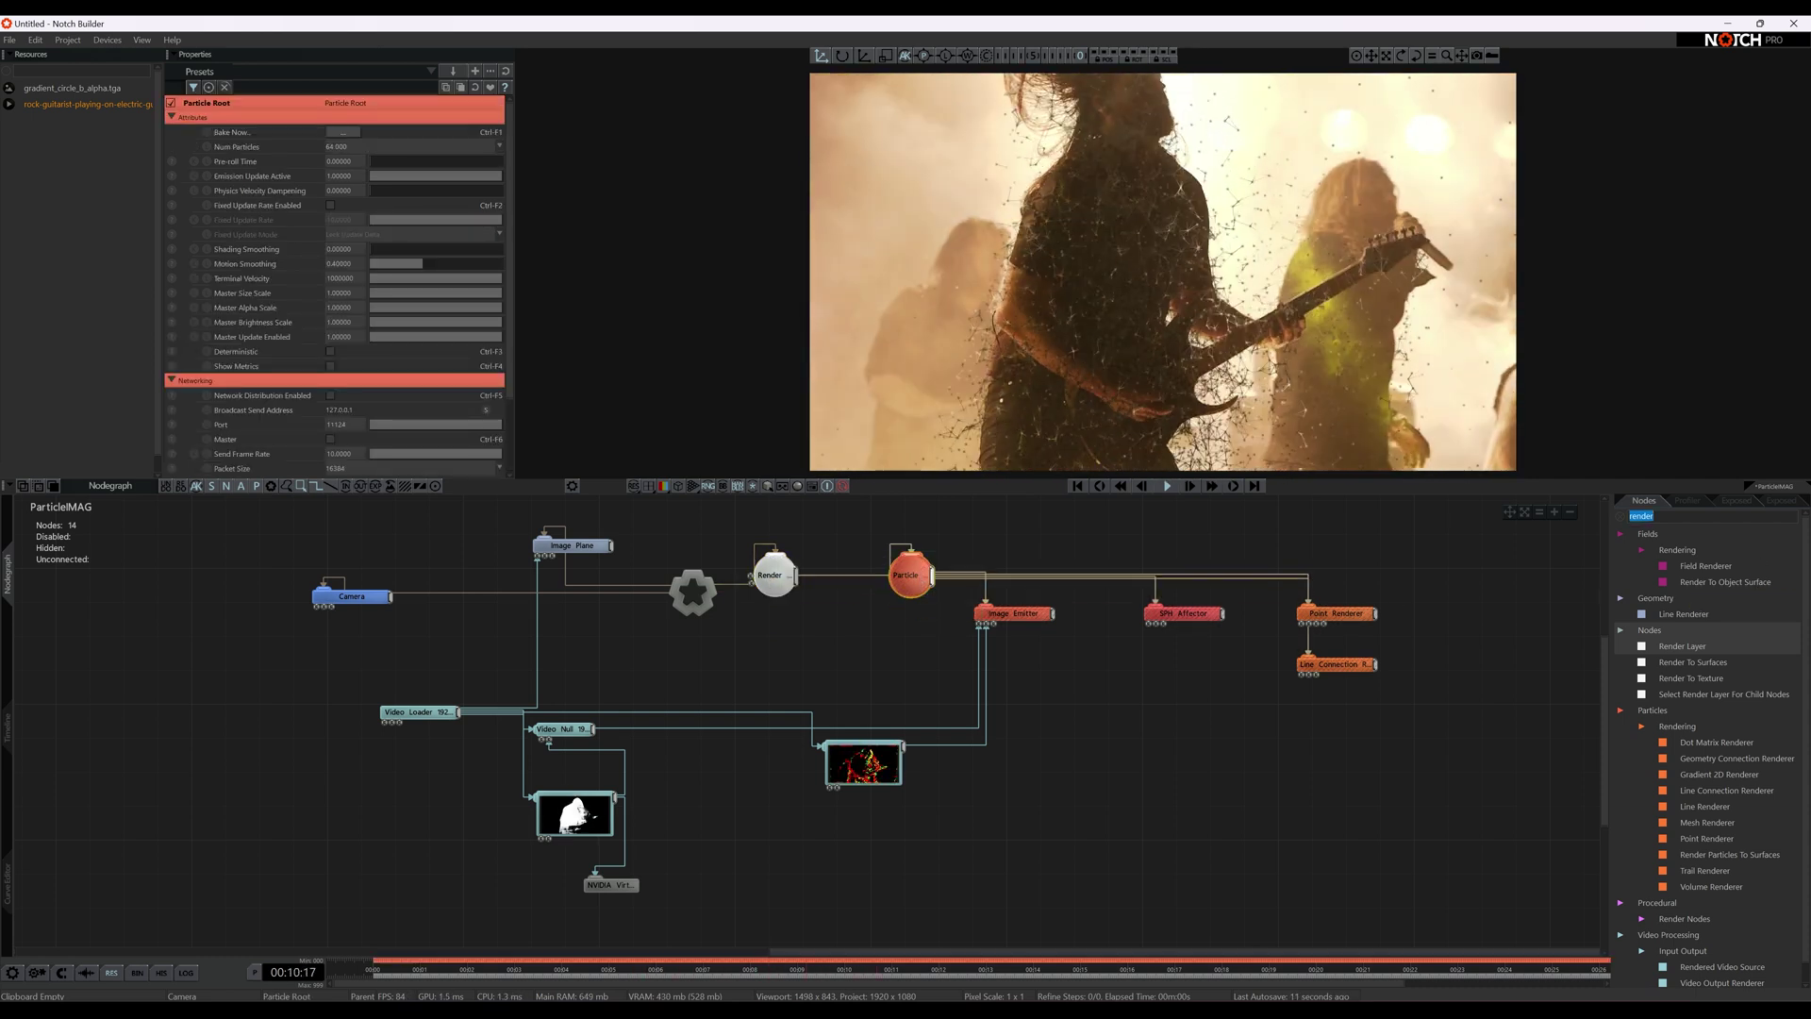
- Attach a Glow 2 effect to the Render Layer, with Blend Mode (Alpha) set to Blend and Intensity about 0.5
type("glow")
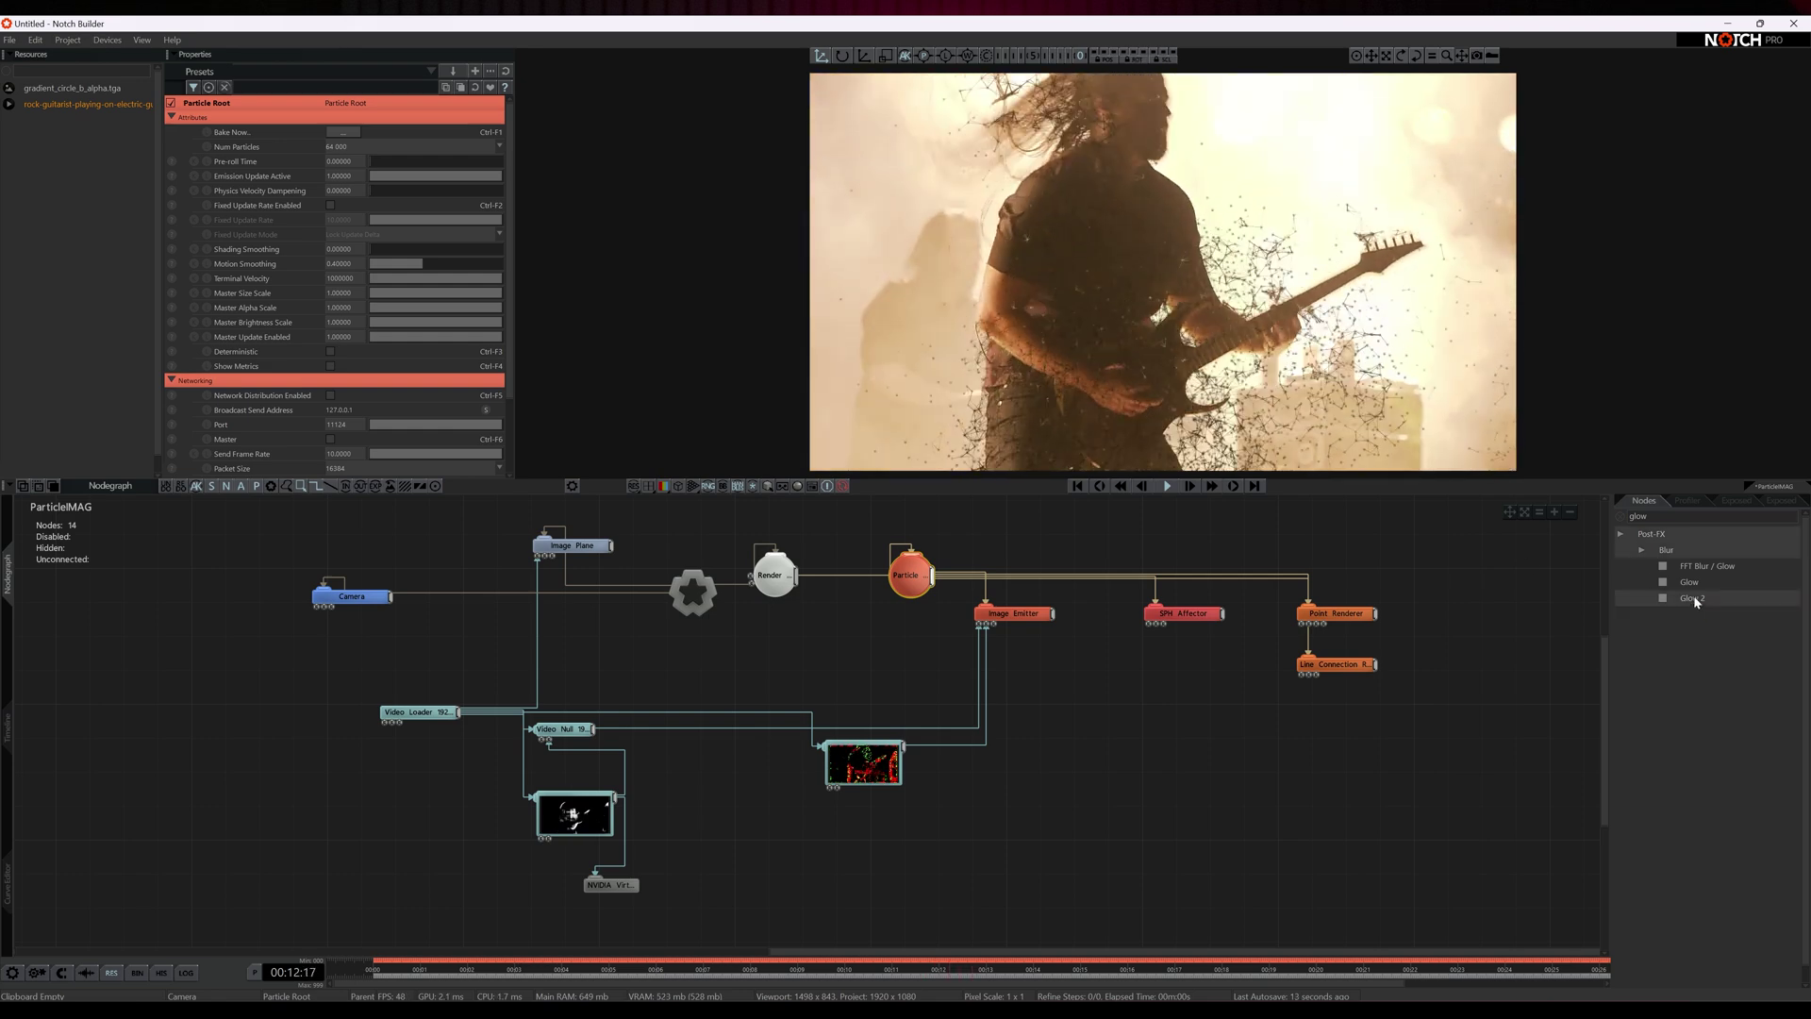
left_click_drag(840, 639, 844, 632)
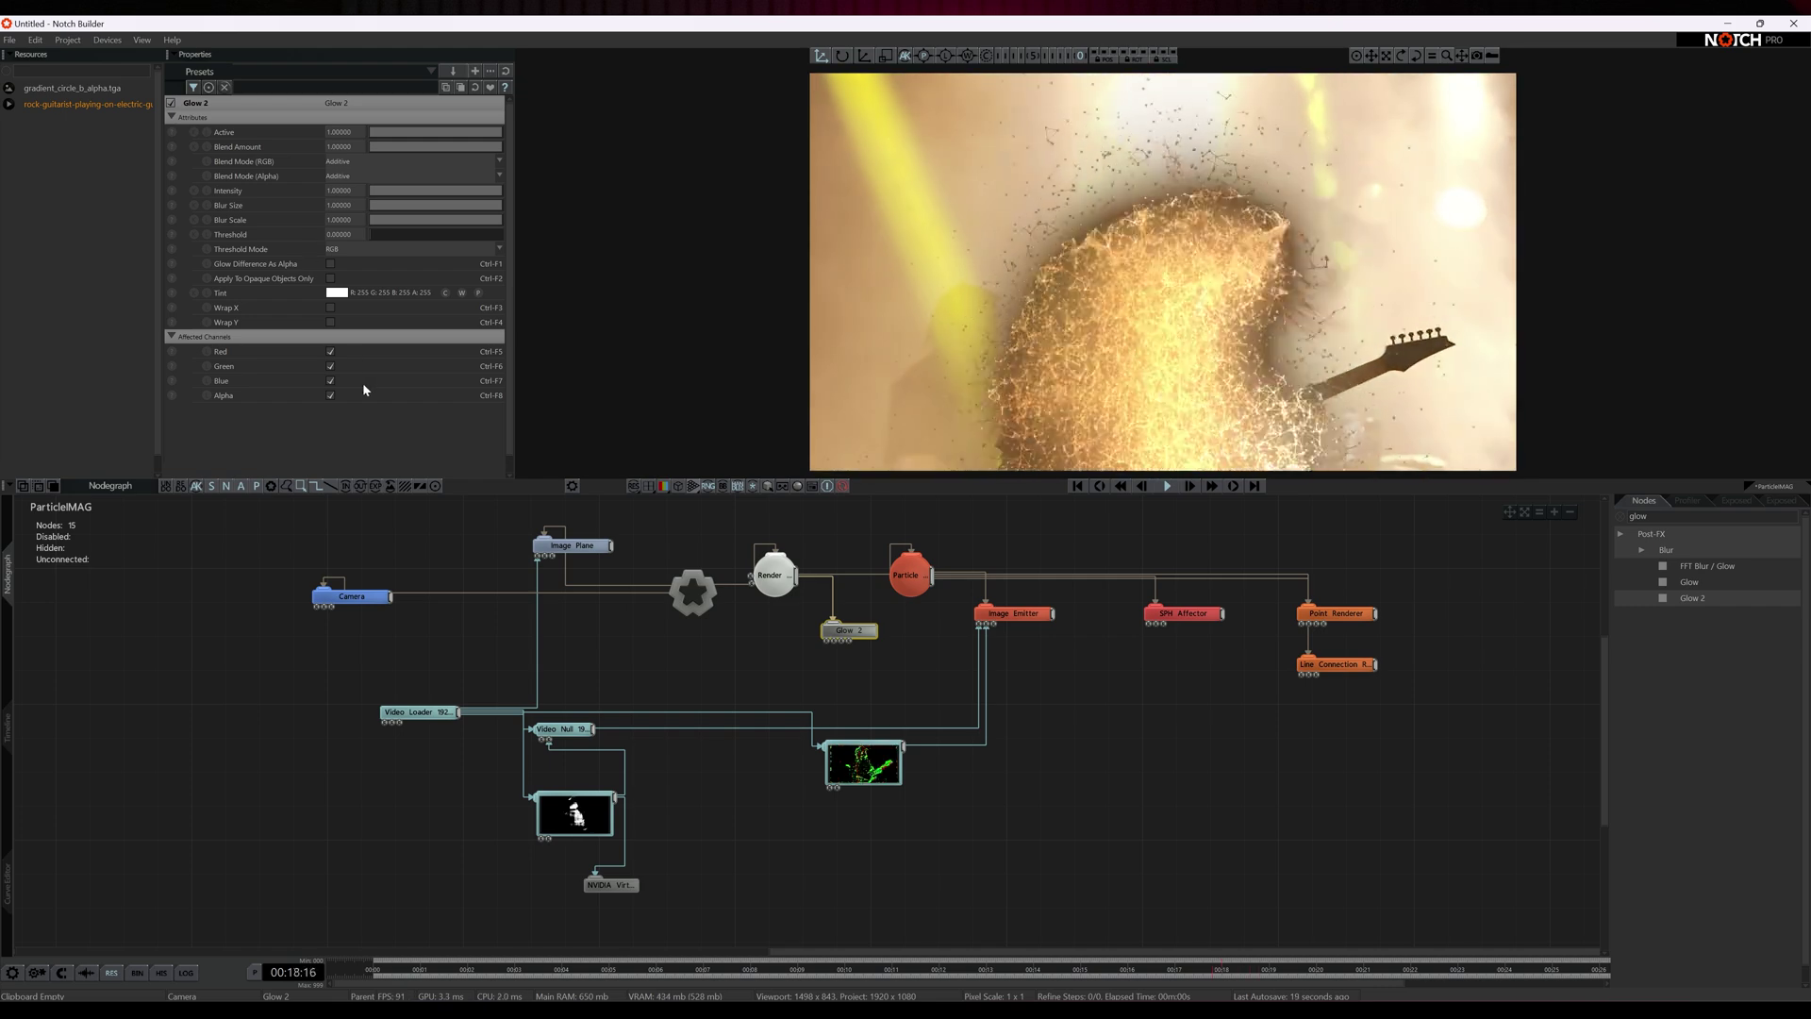
left_click(341, 177)
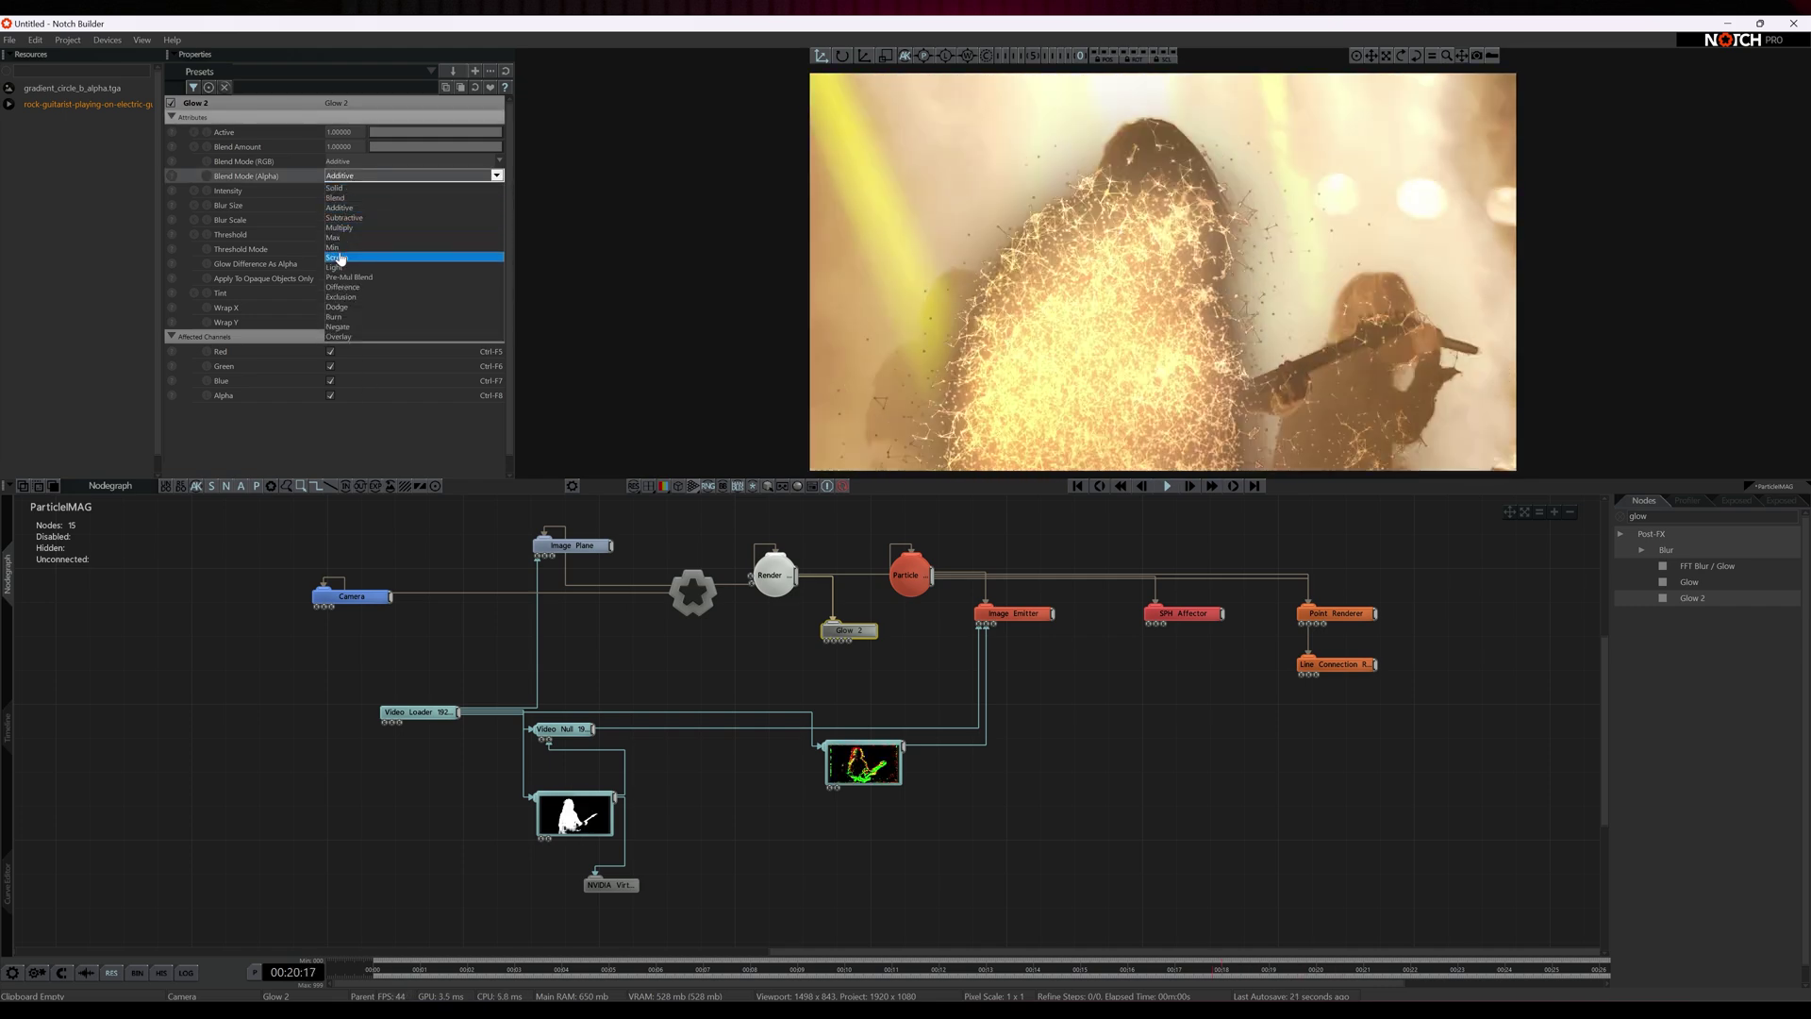
left_click(344, 198)
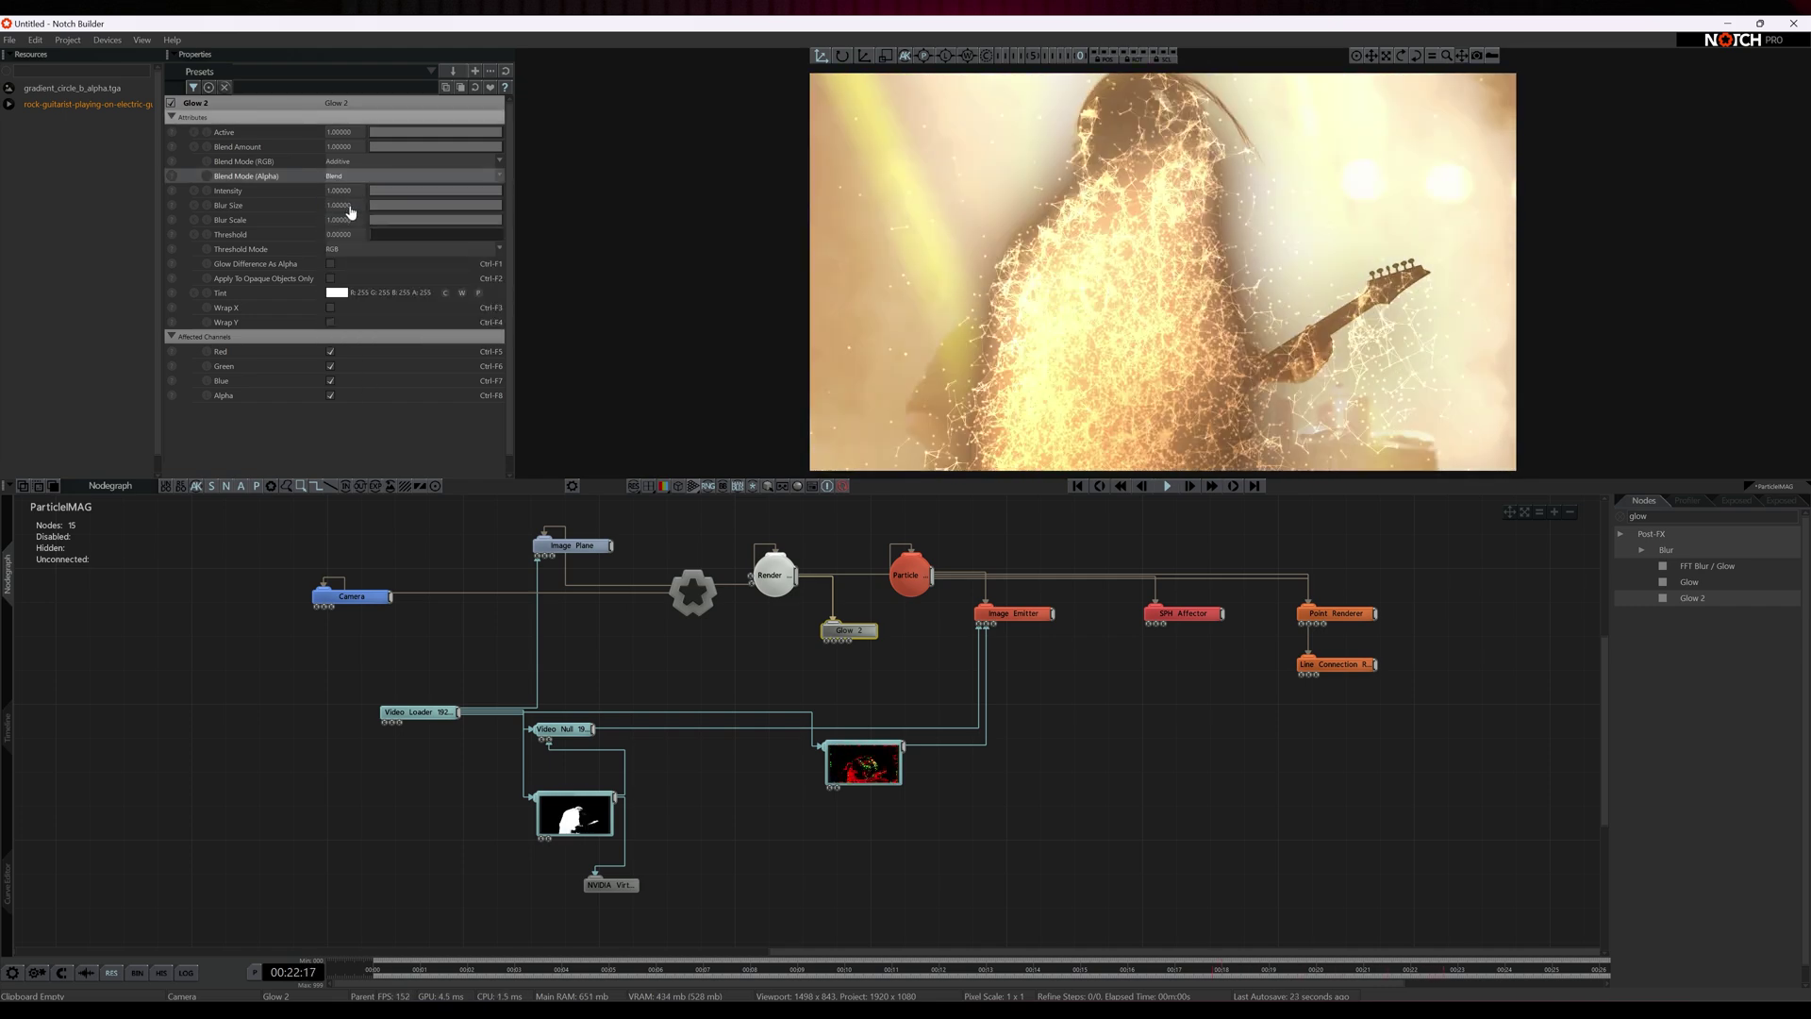
left_click_drag(483, 193, 436, 198)
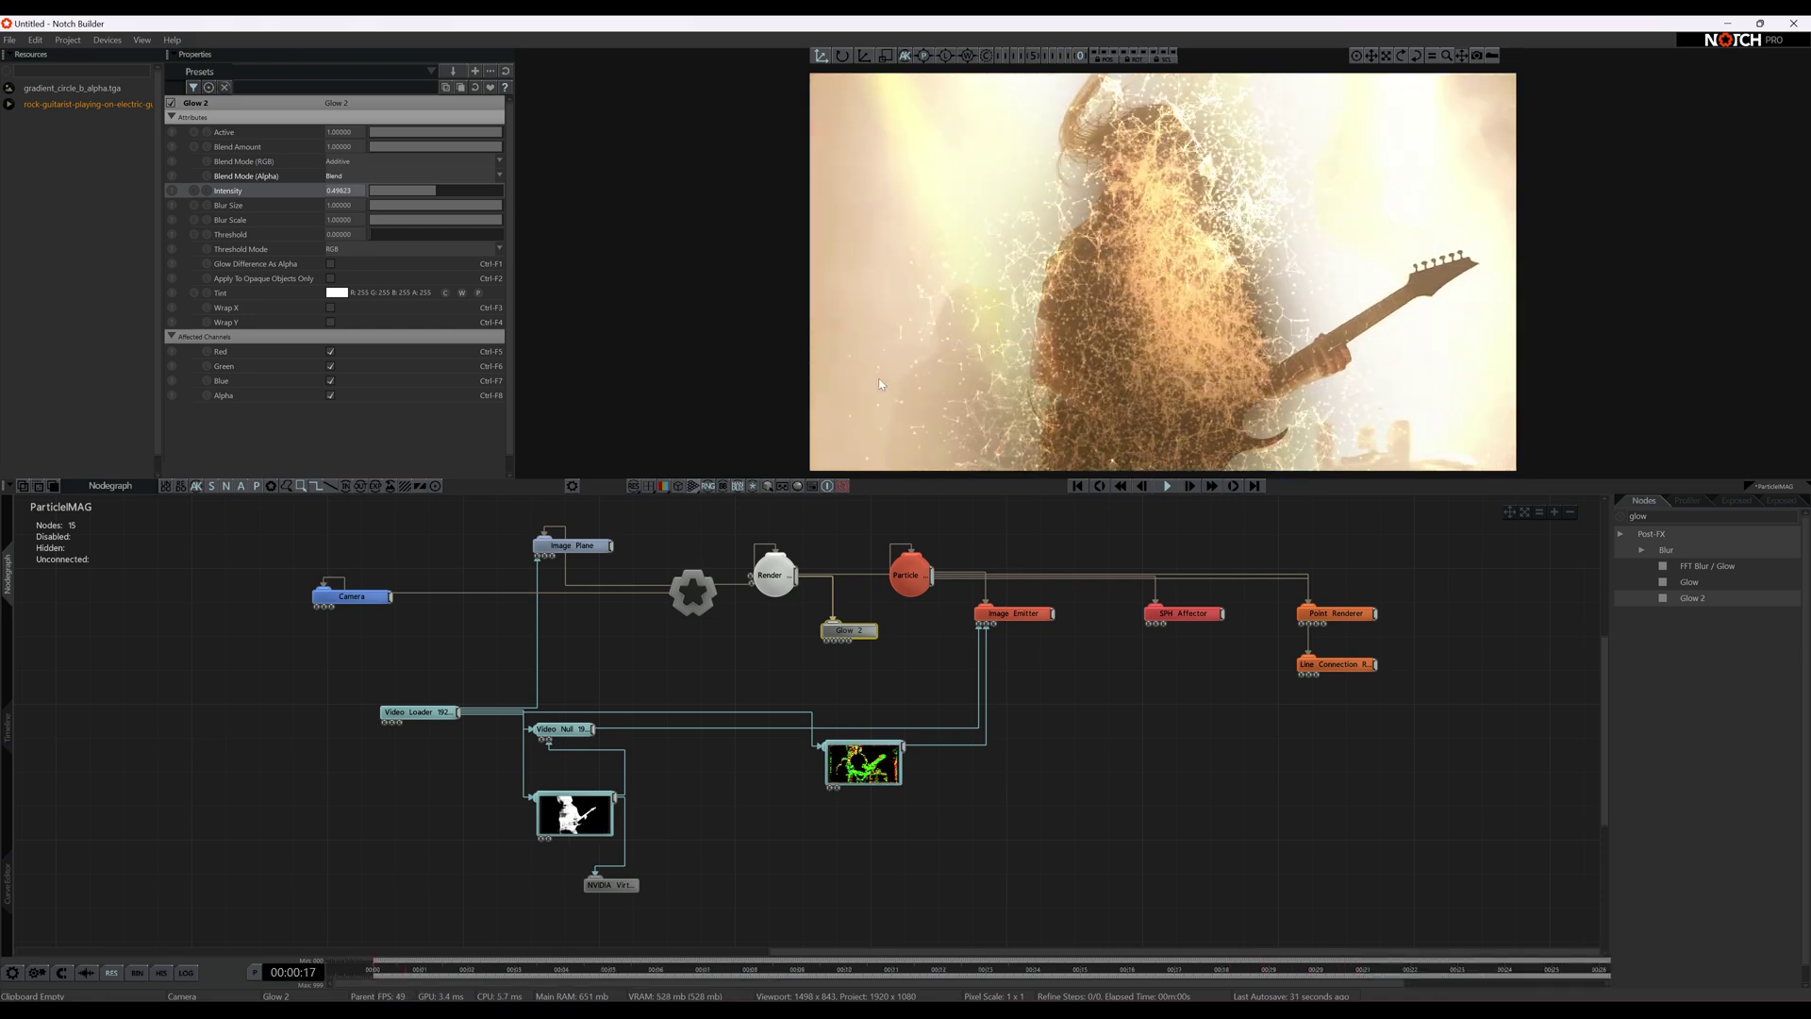